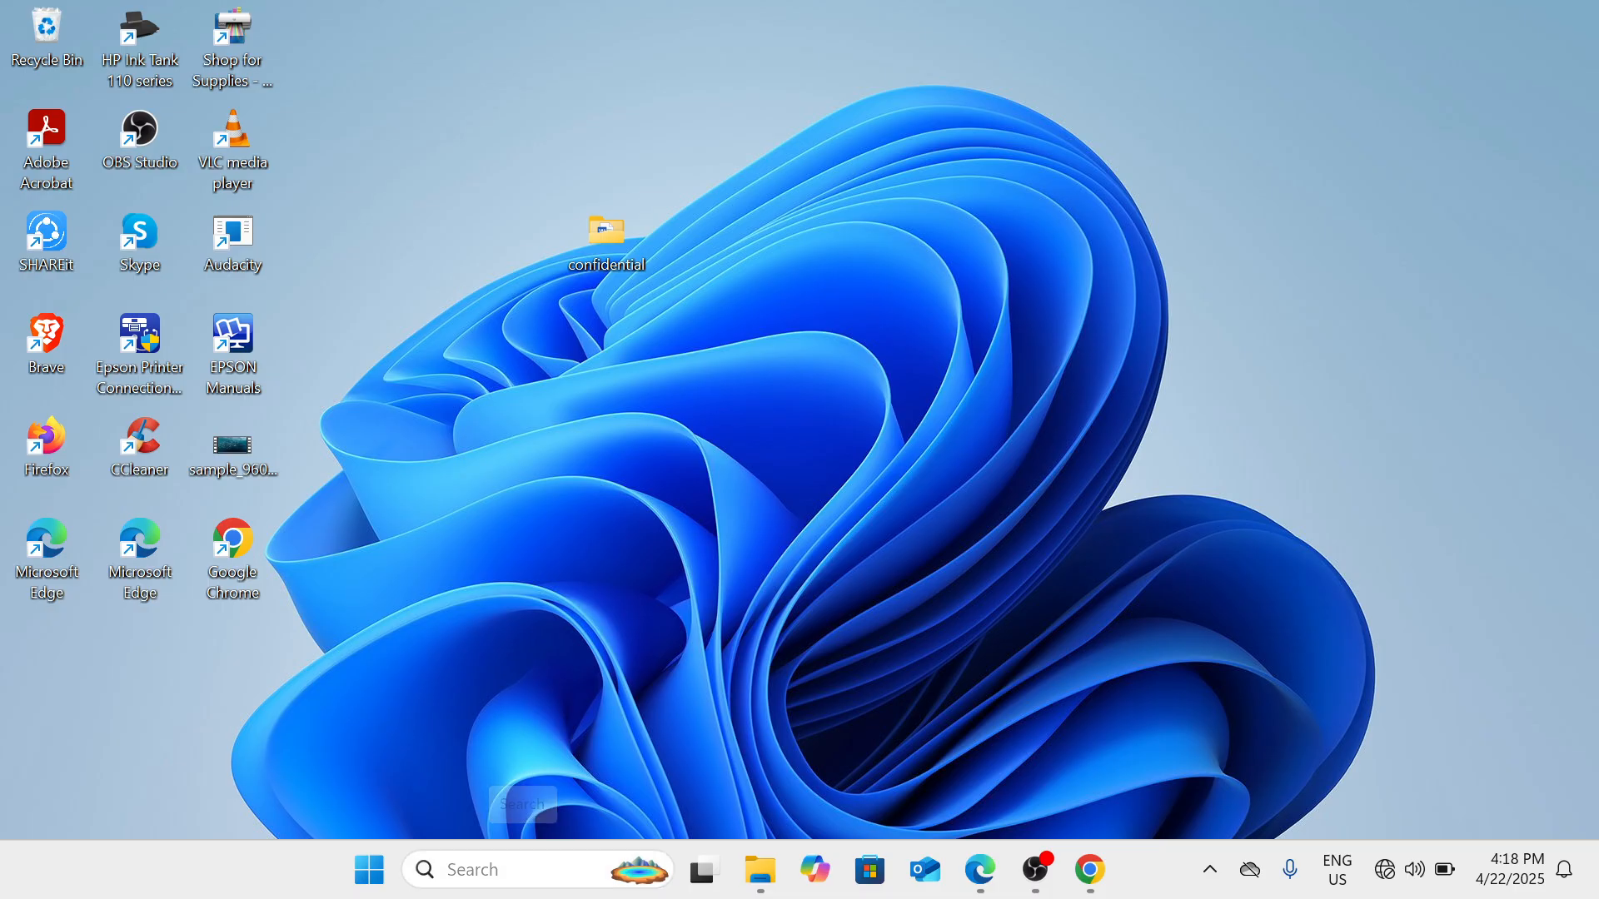
- Find and open the power plan choices, examine the available plans, and close Power Options
left_click(523, 866)
type("power")
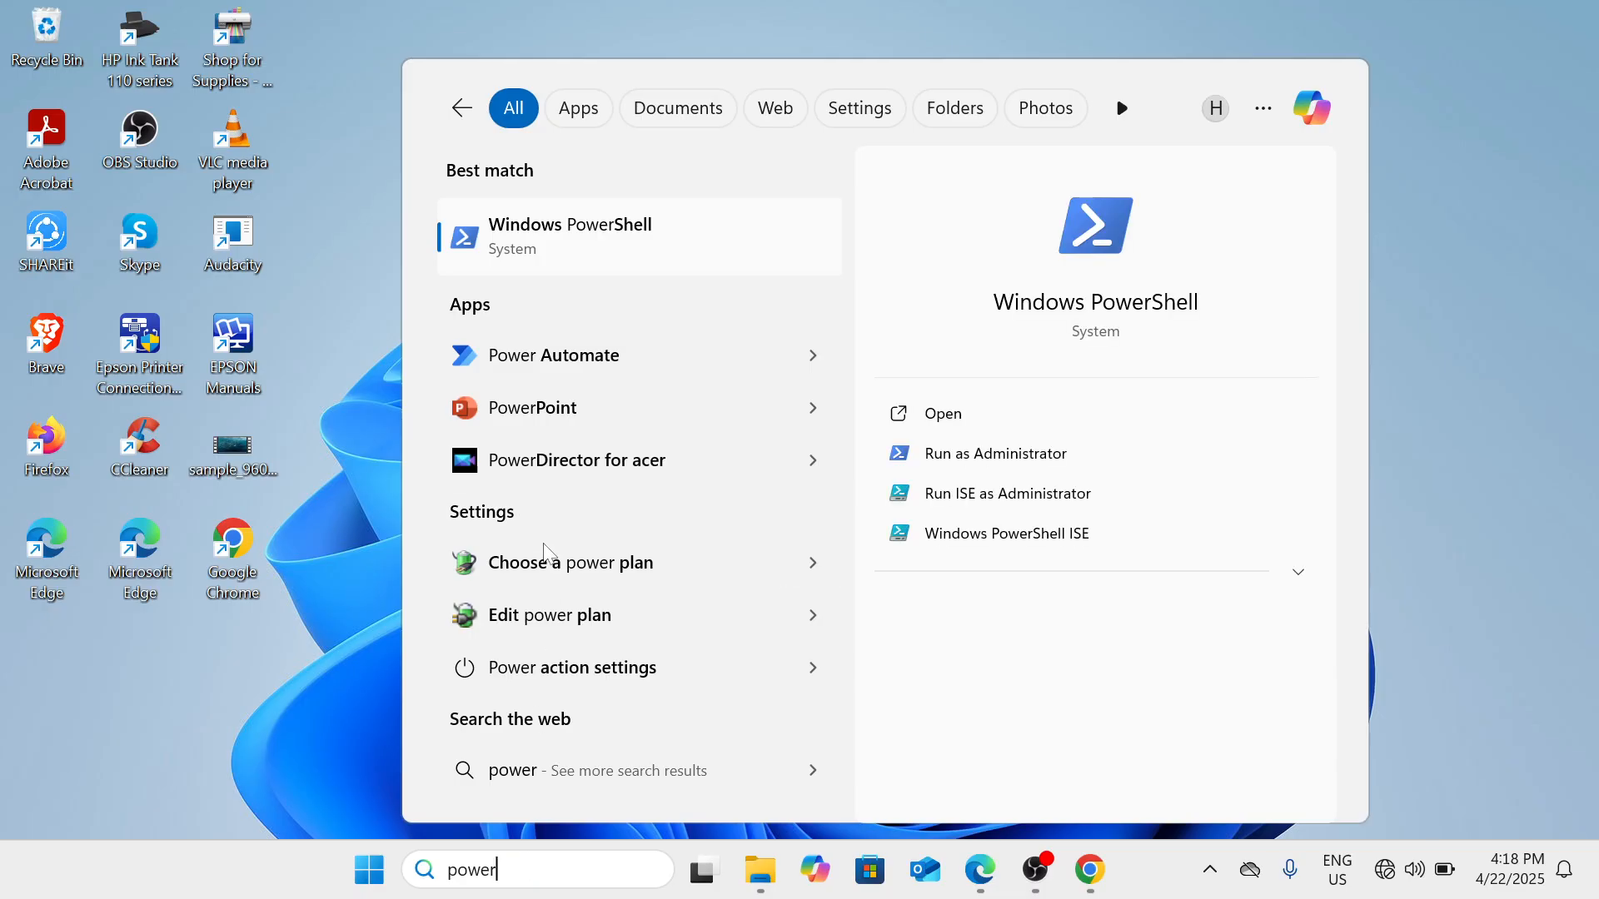
left_click(629, 566)
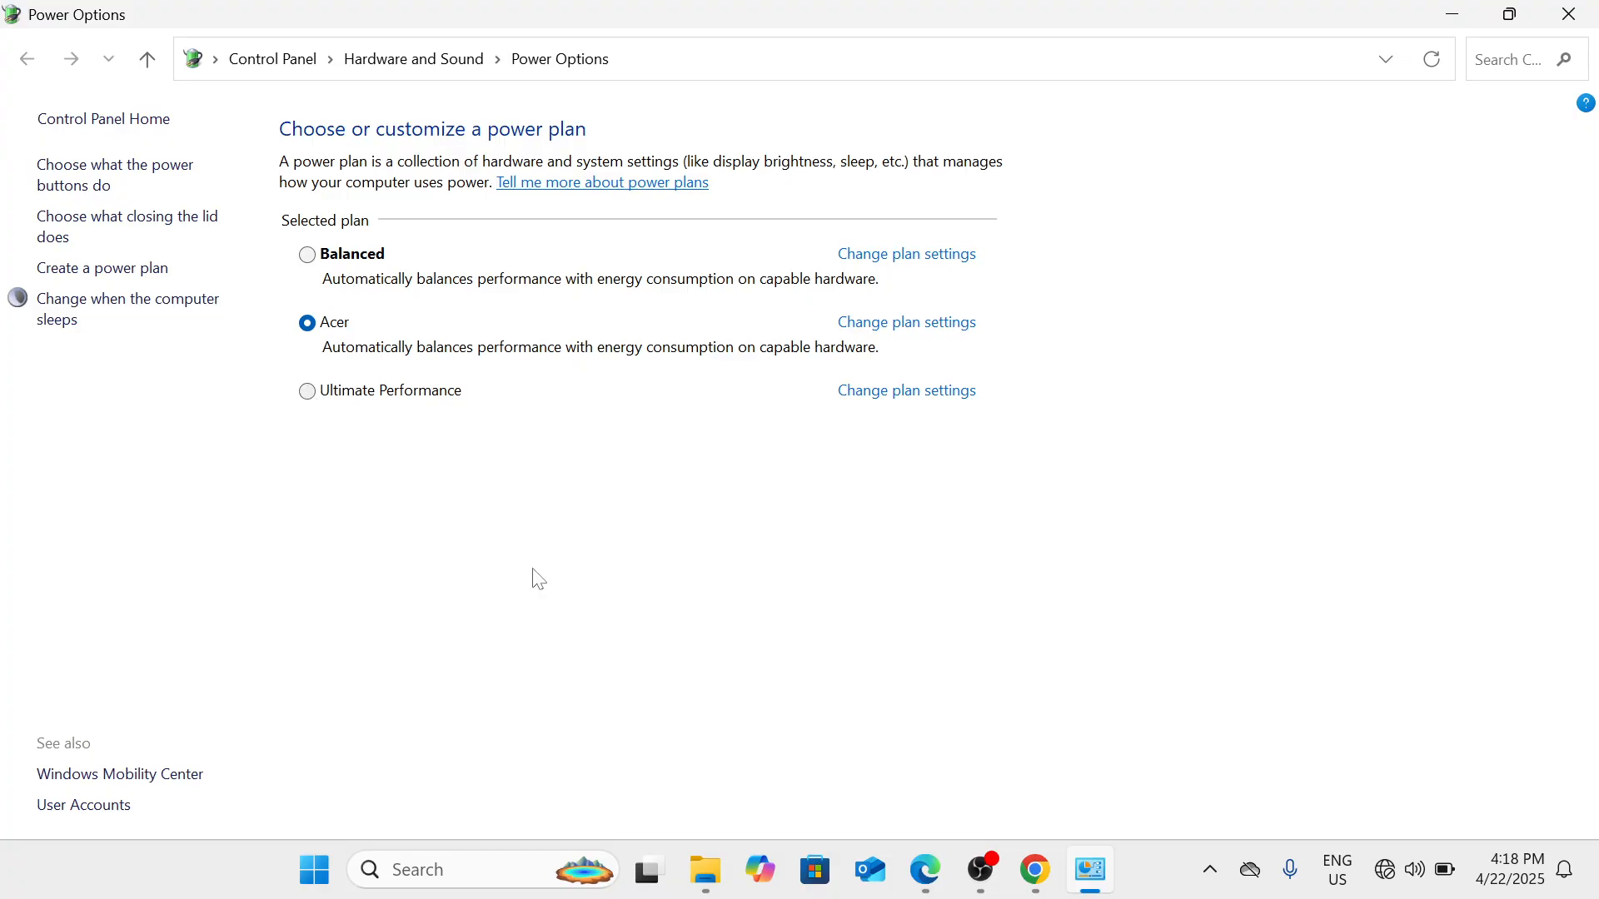
left_click(1569, 13)
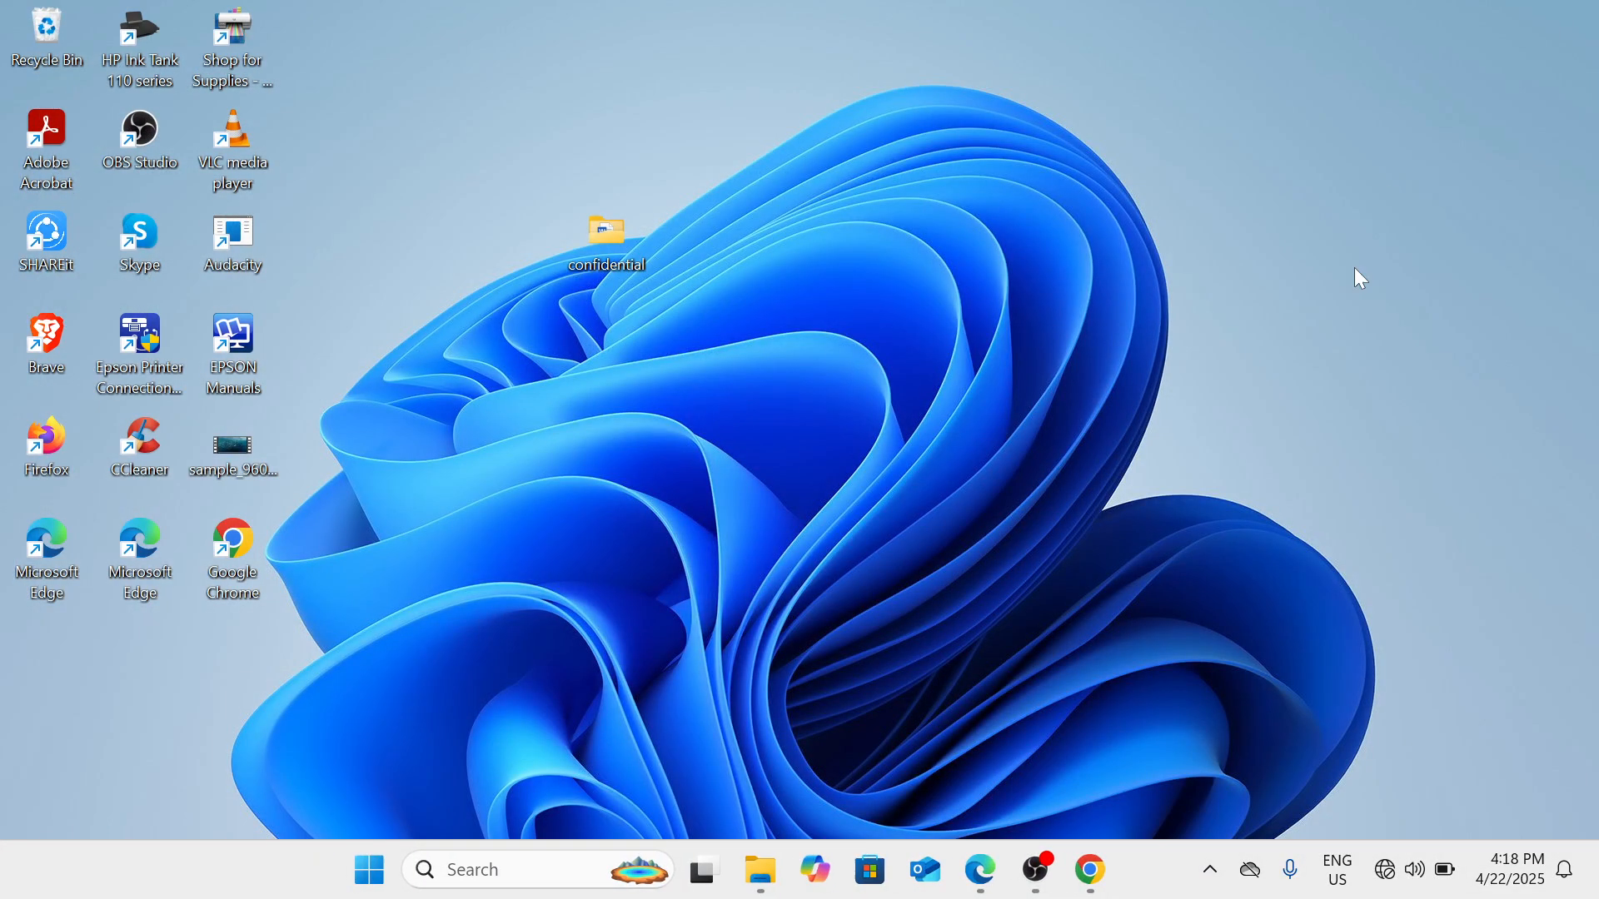
- Review the startup apps in a maximized Task Manager, including the actions offered for EEventManager, and close it
right_click(1164, 862)
left_click(1233, 781)
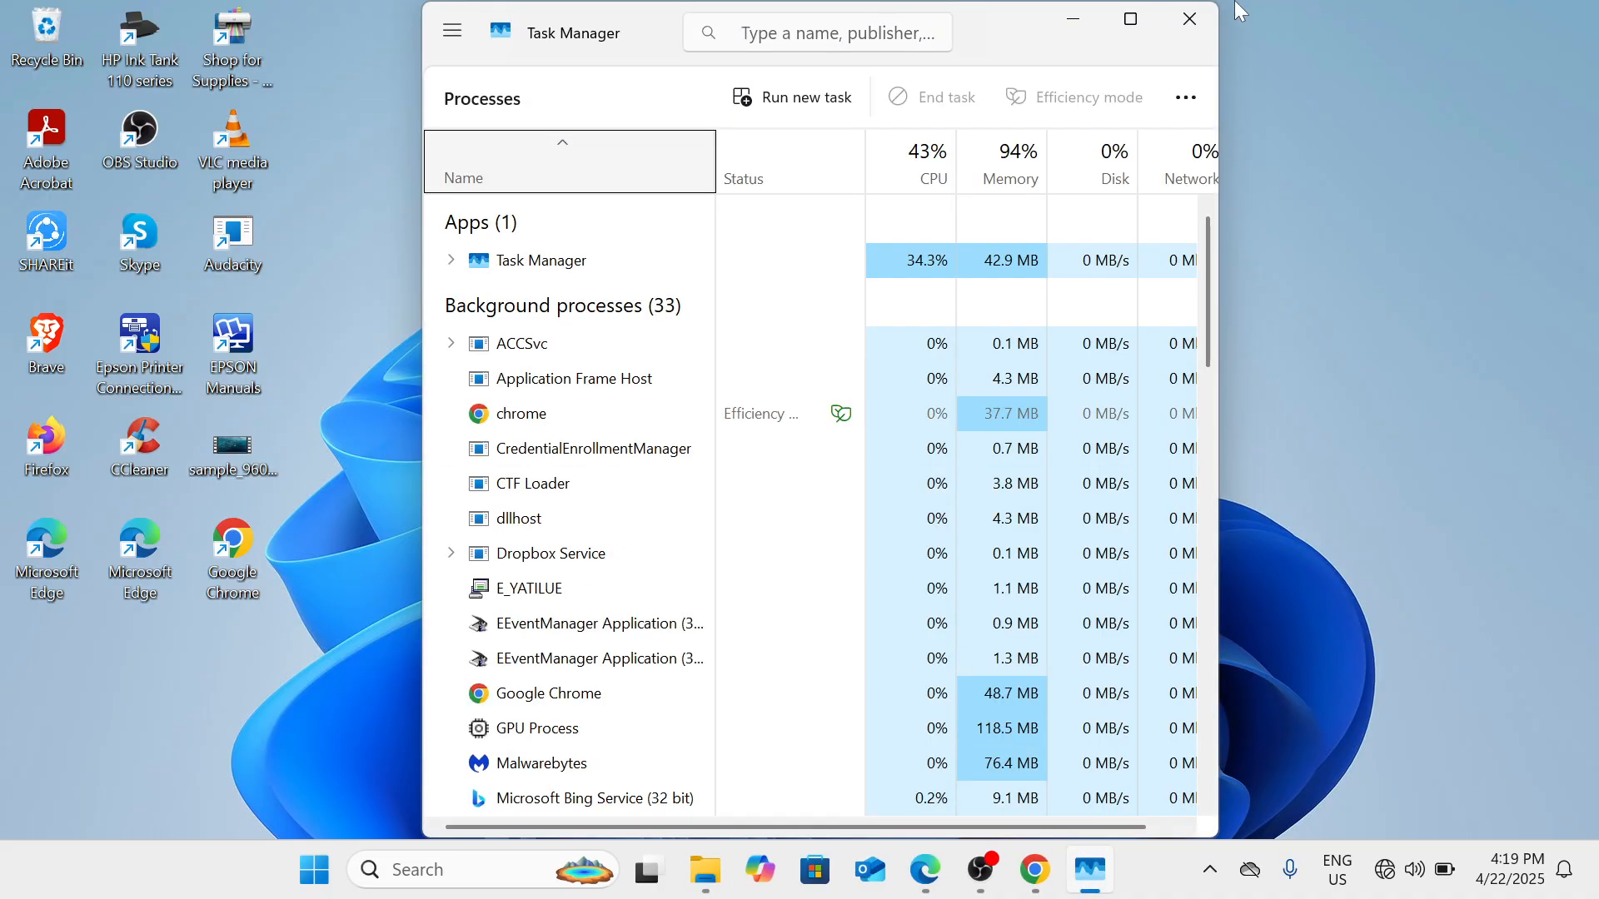
left_click(1132, 24)
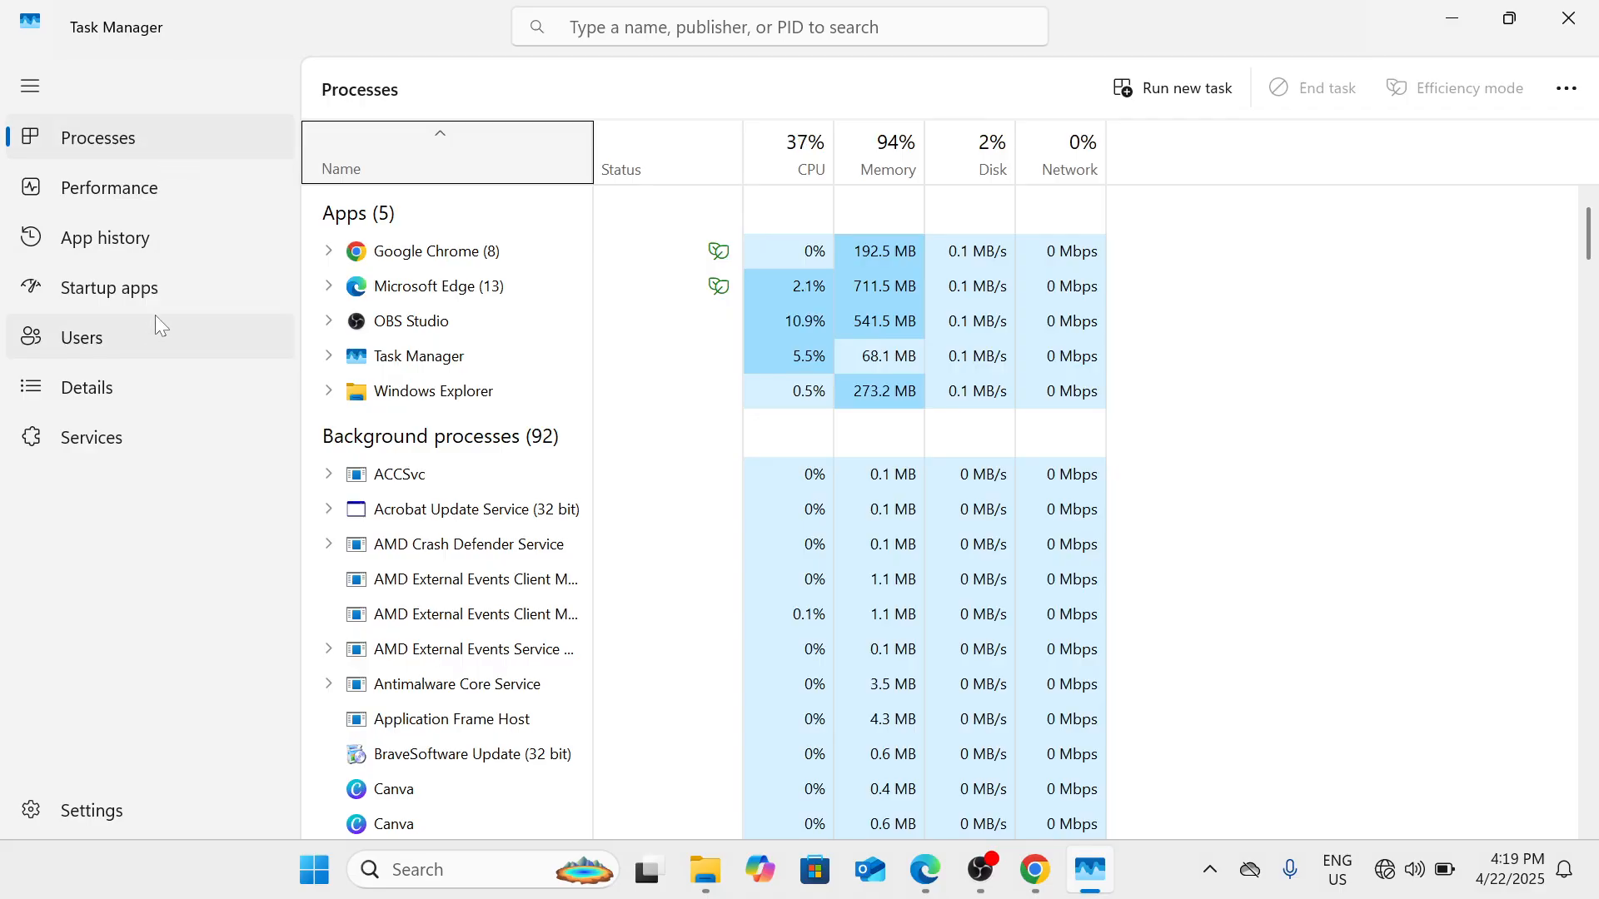
left_click(158, 293)
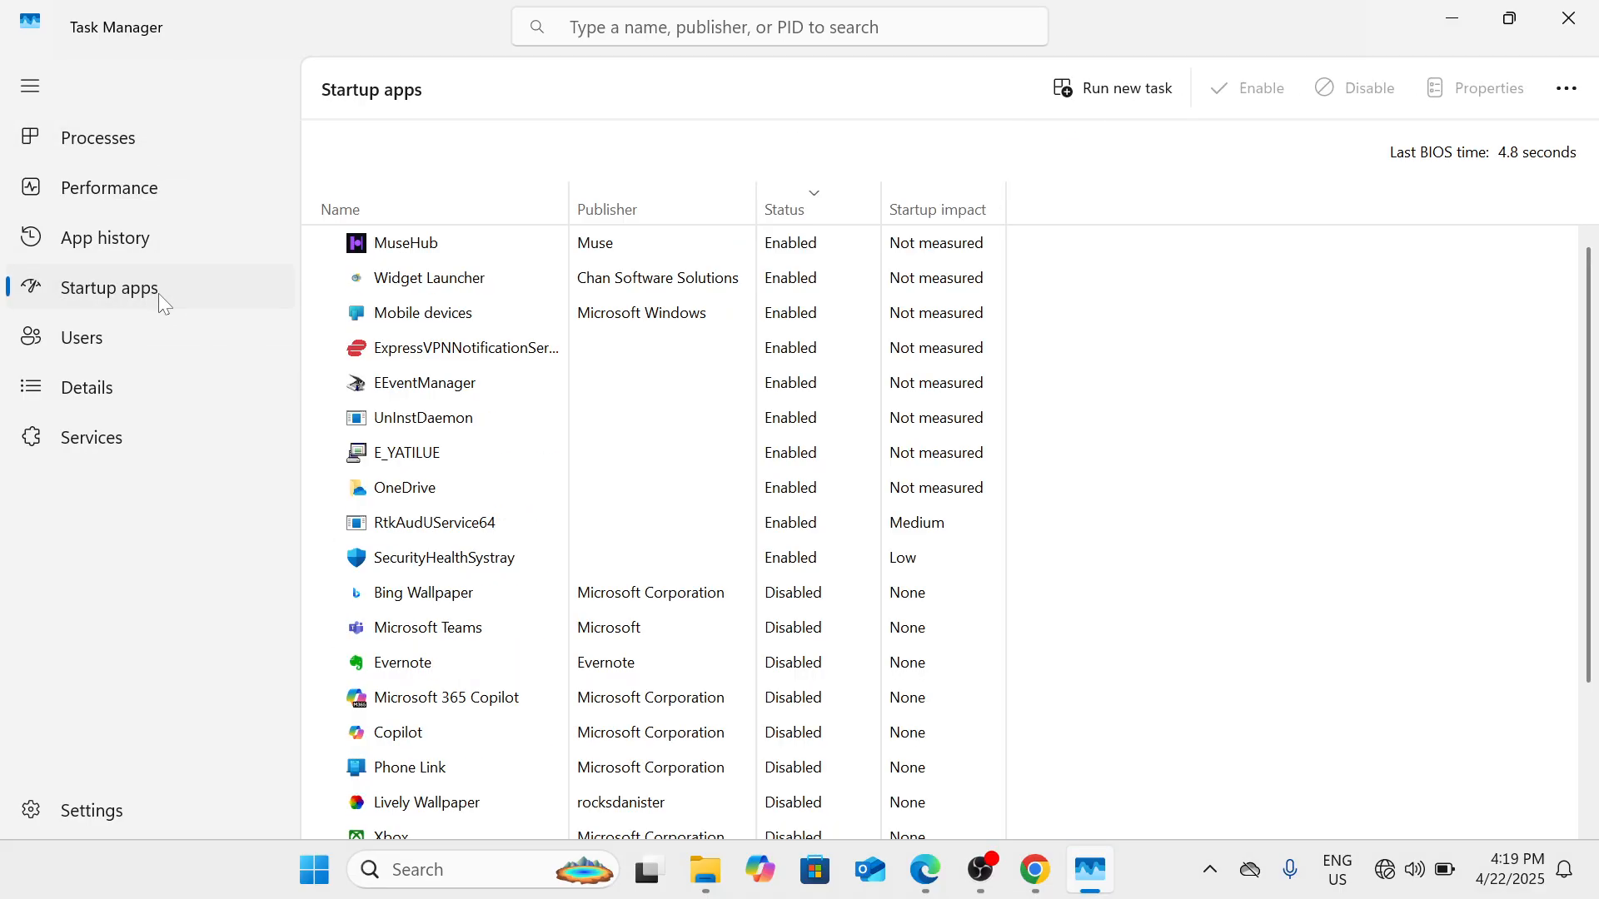
right_click(797, 393)
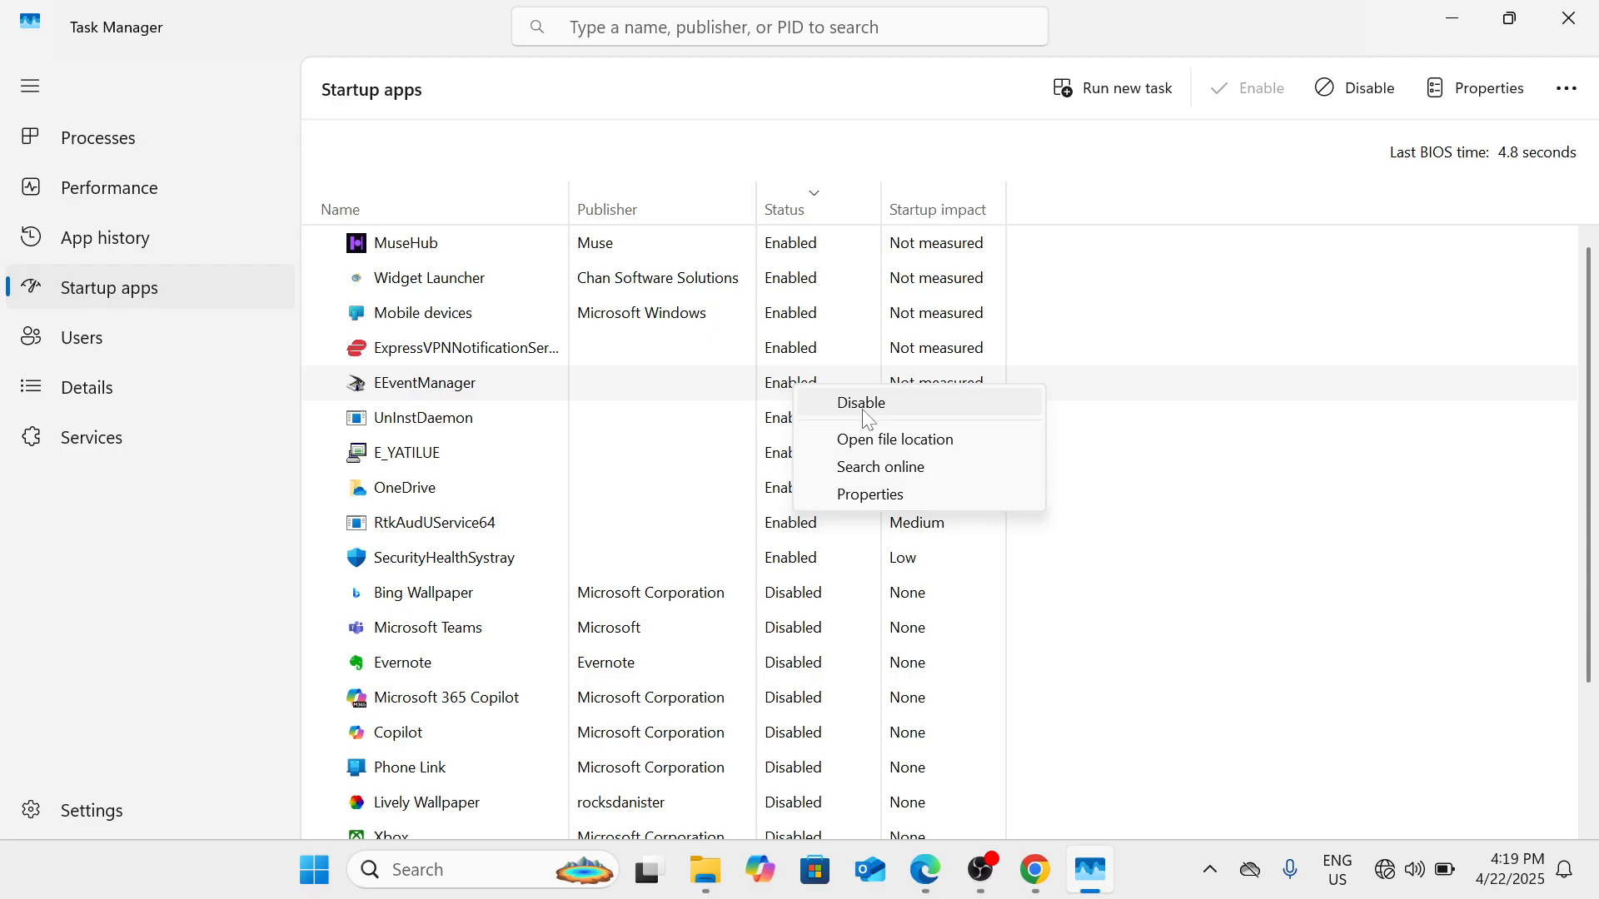
left_click(1241, 481)
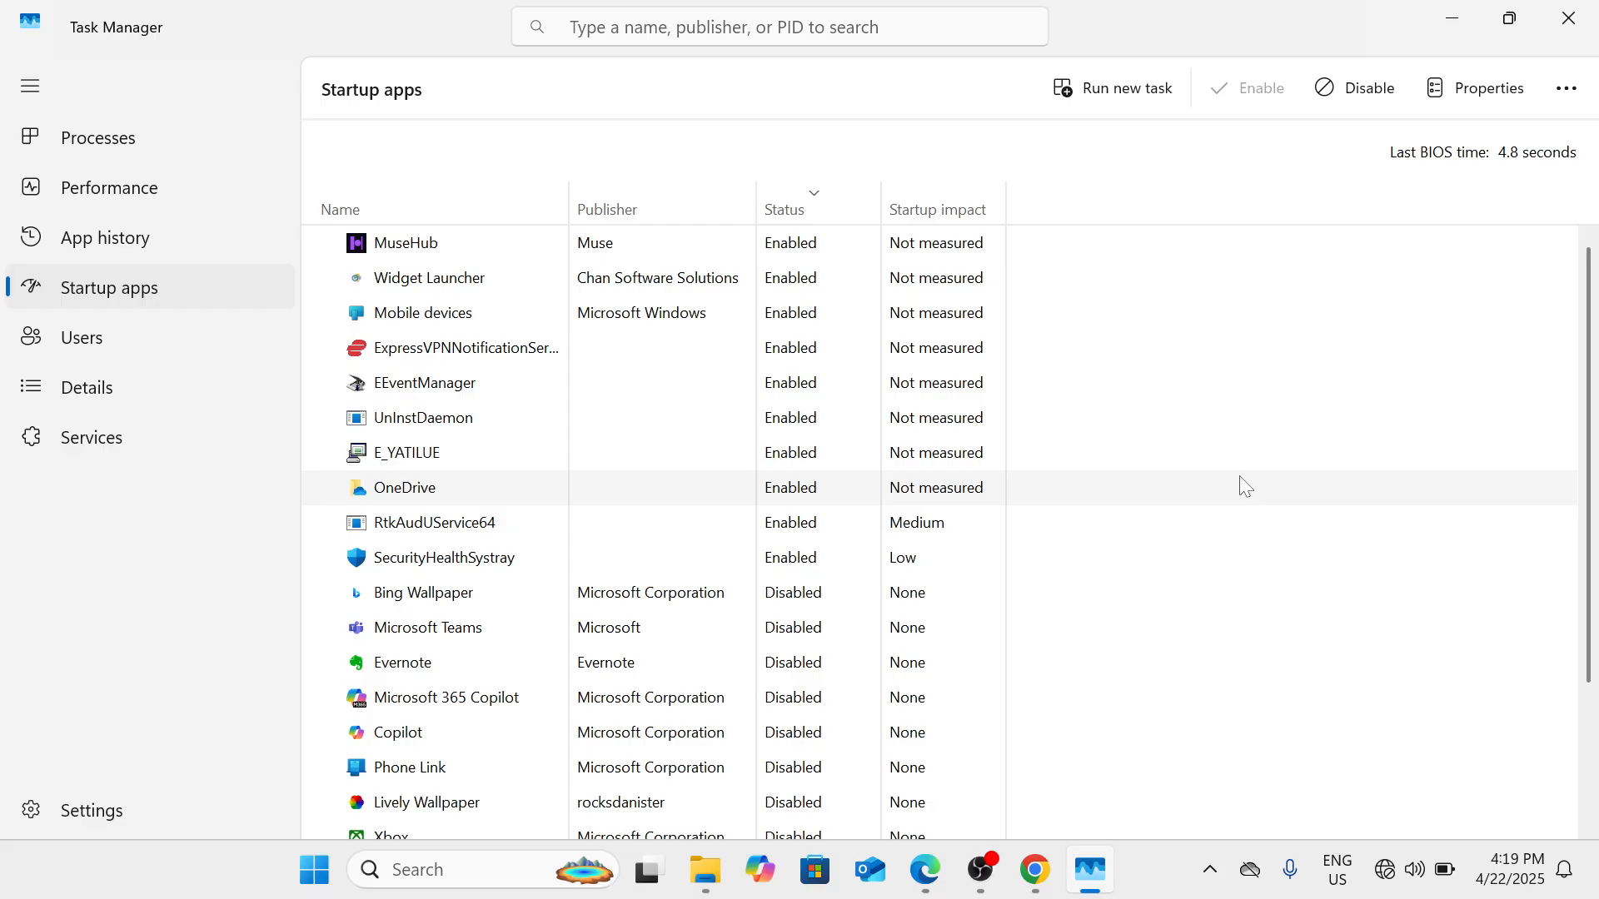
left_click(1592, 17)
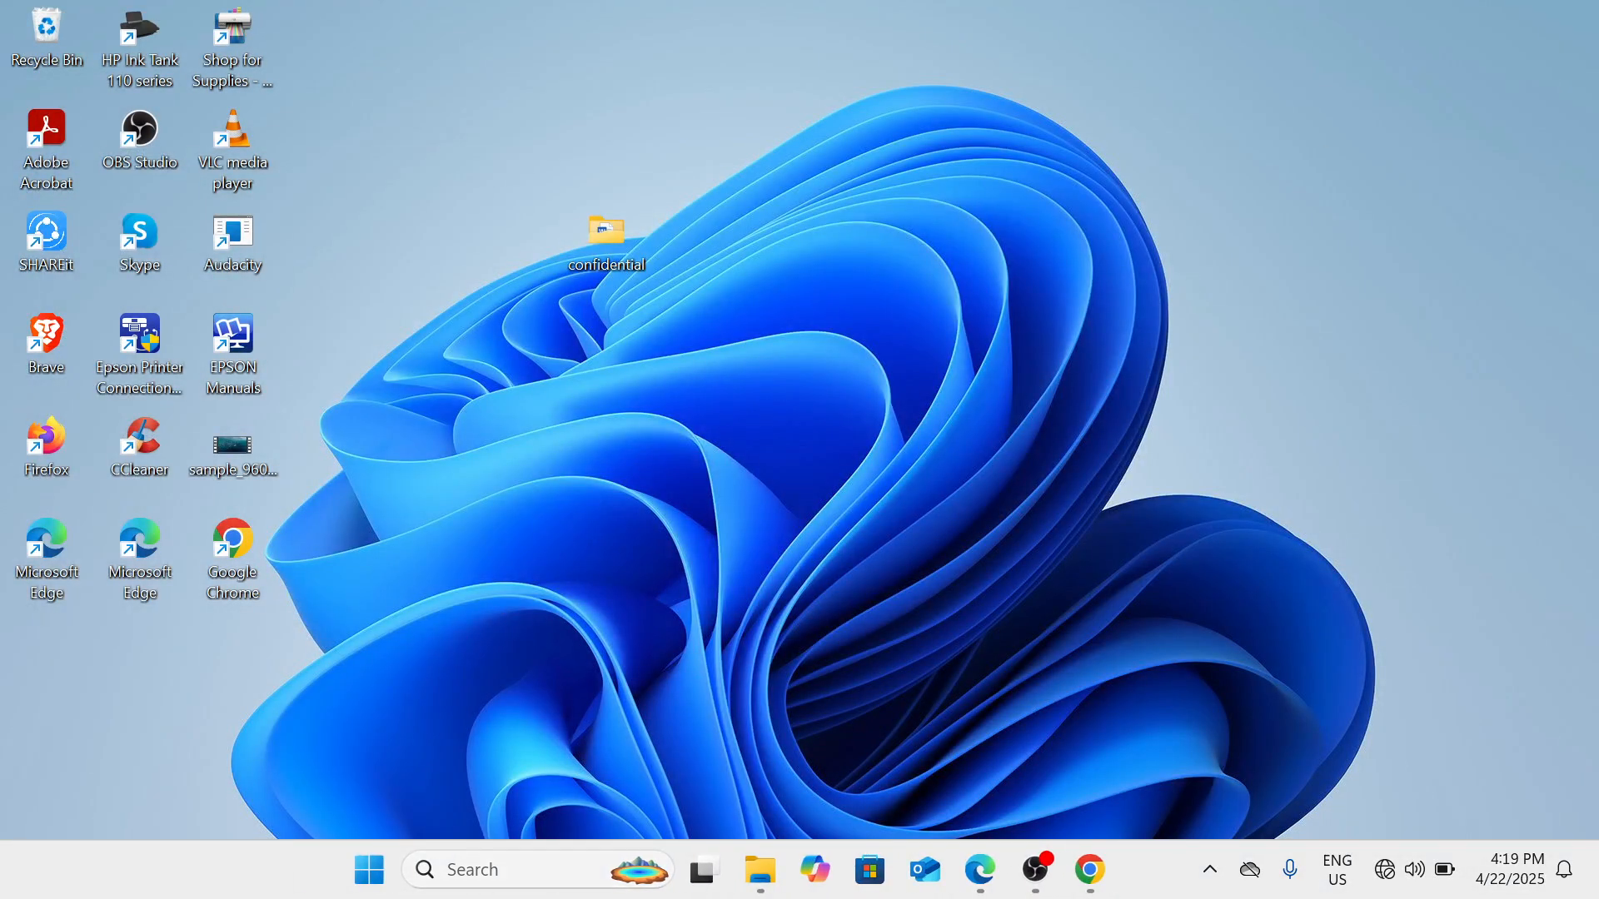
- Search Windows for Defragment and Optimize Drives, examine its entry, and dismiss the search
left_click(503, 886)
type("e")
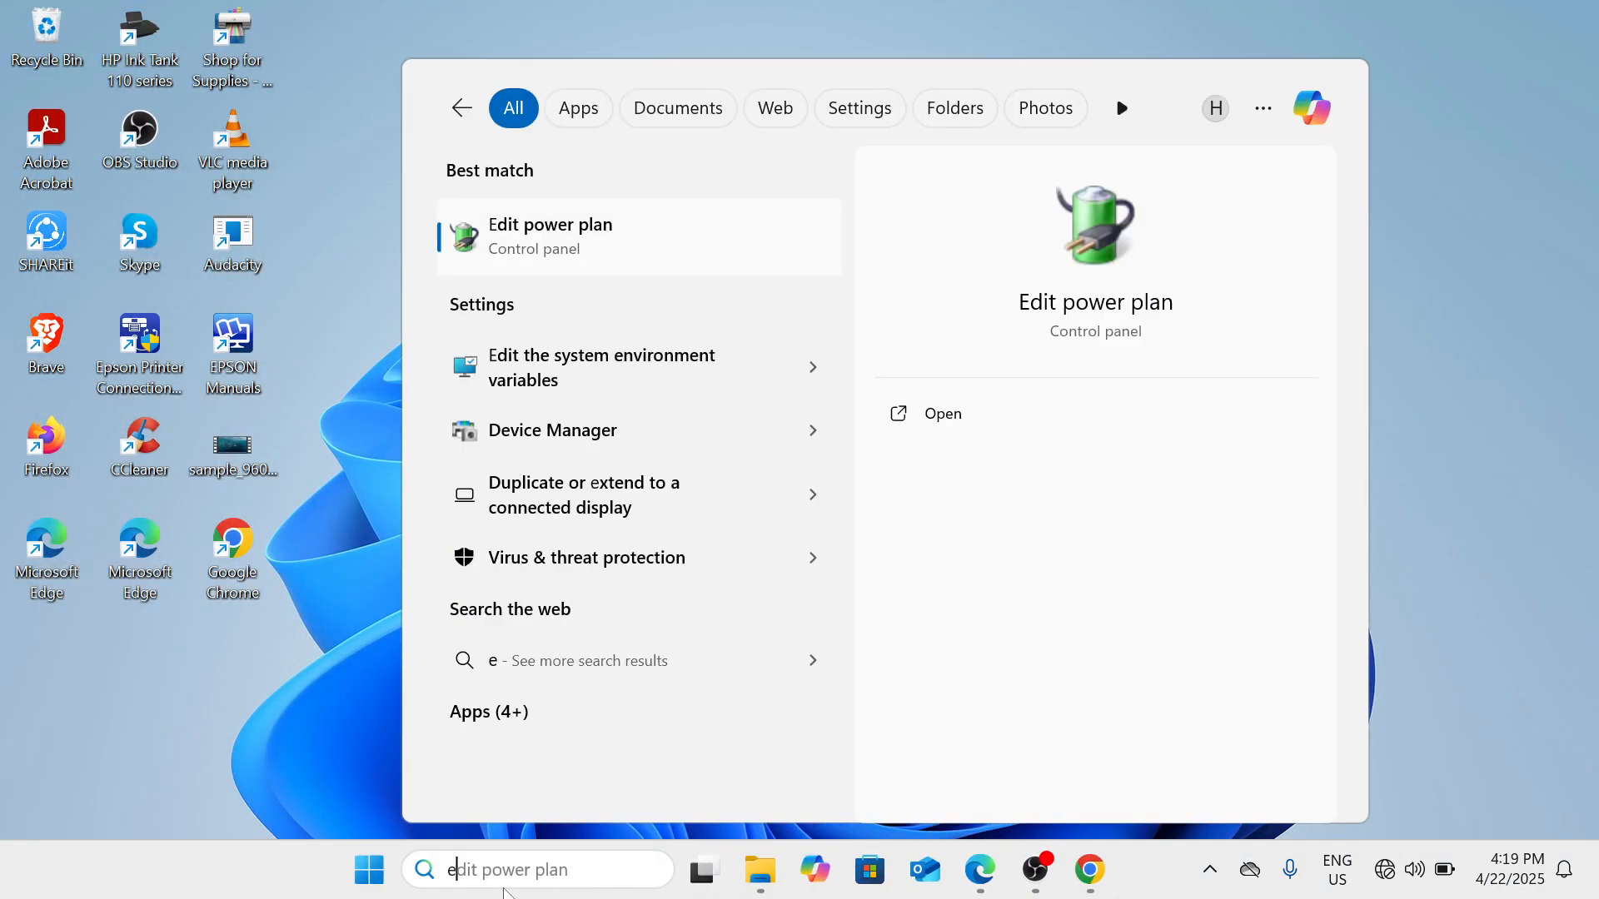
key("BackSpace")
type("defragmen")
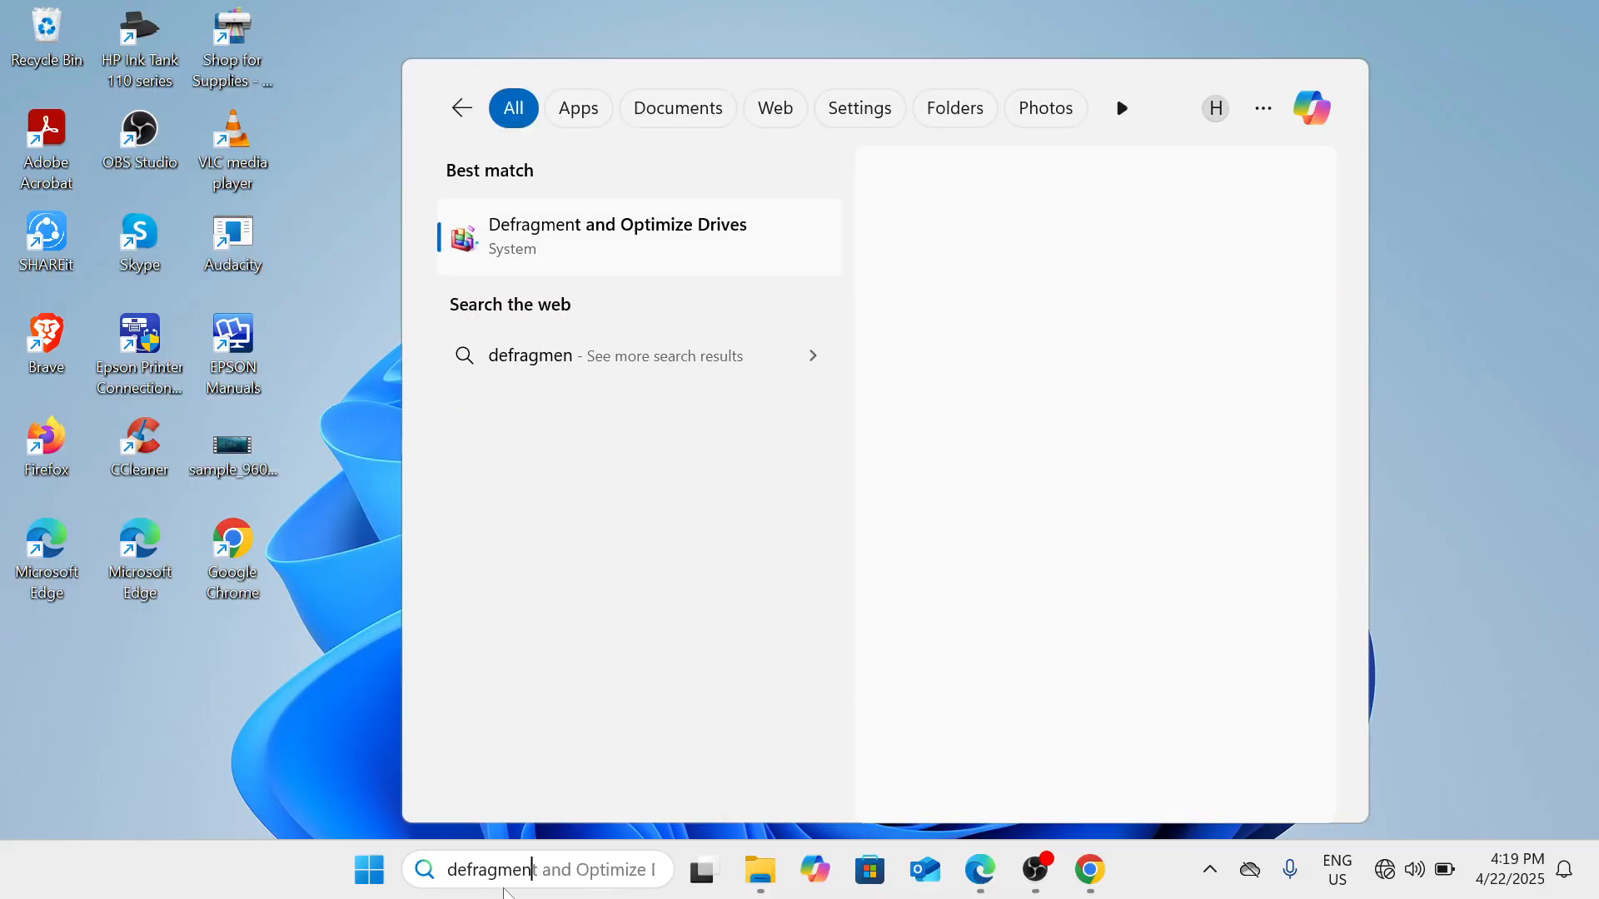
type("t an")
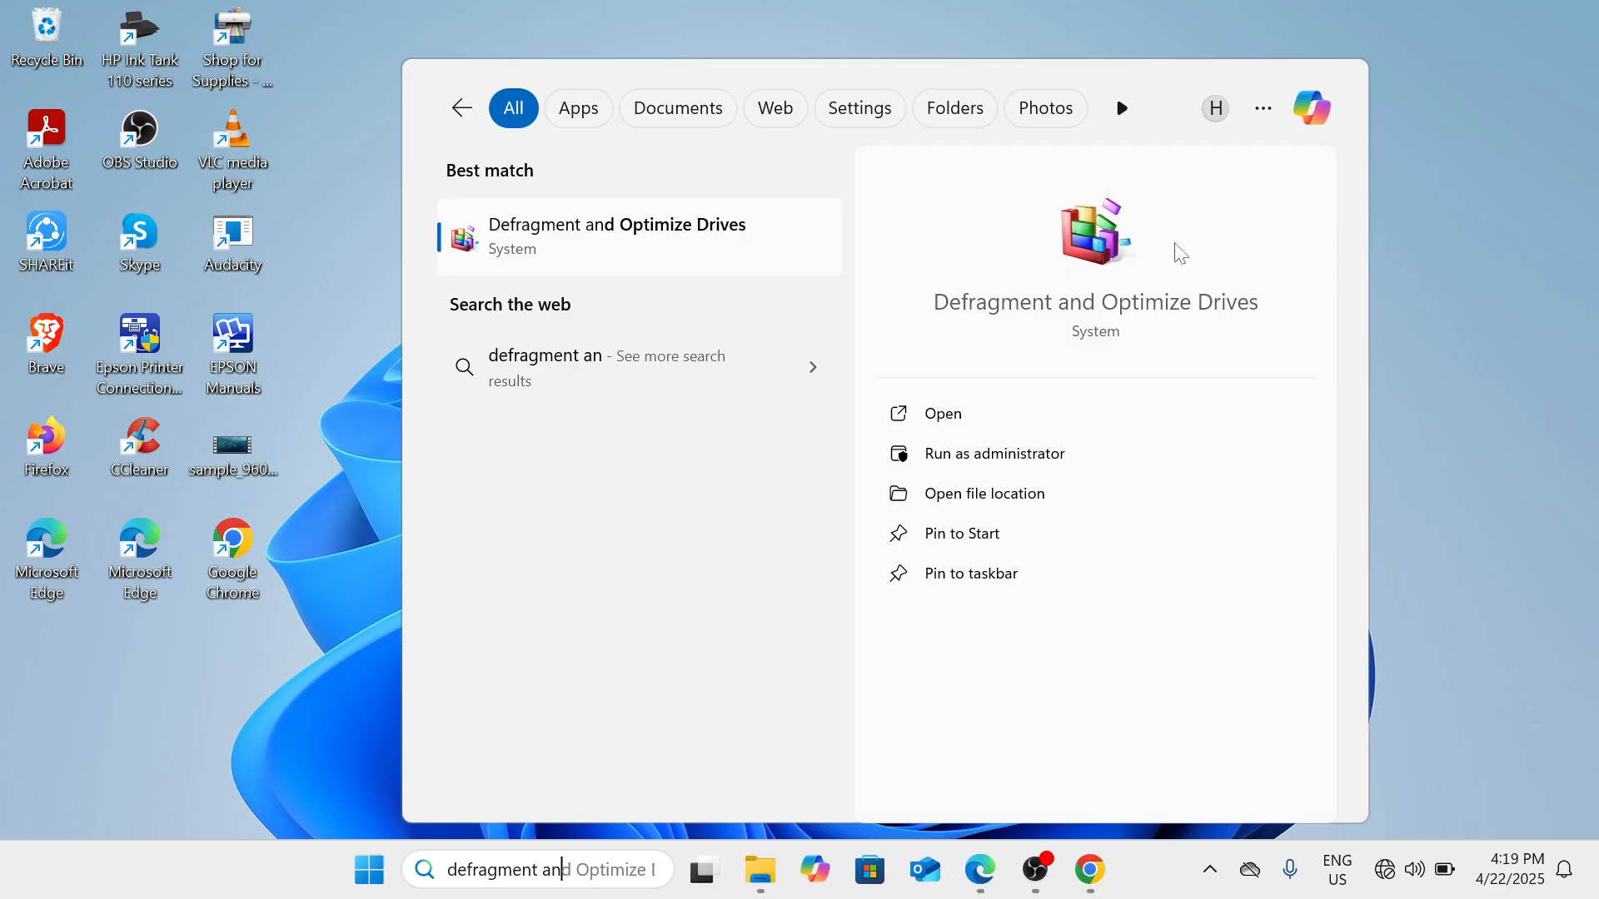
left_click(1386, 98)
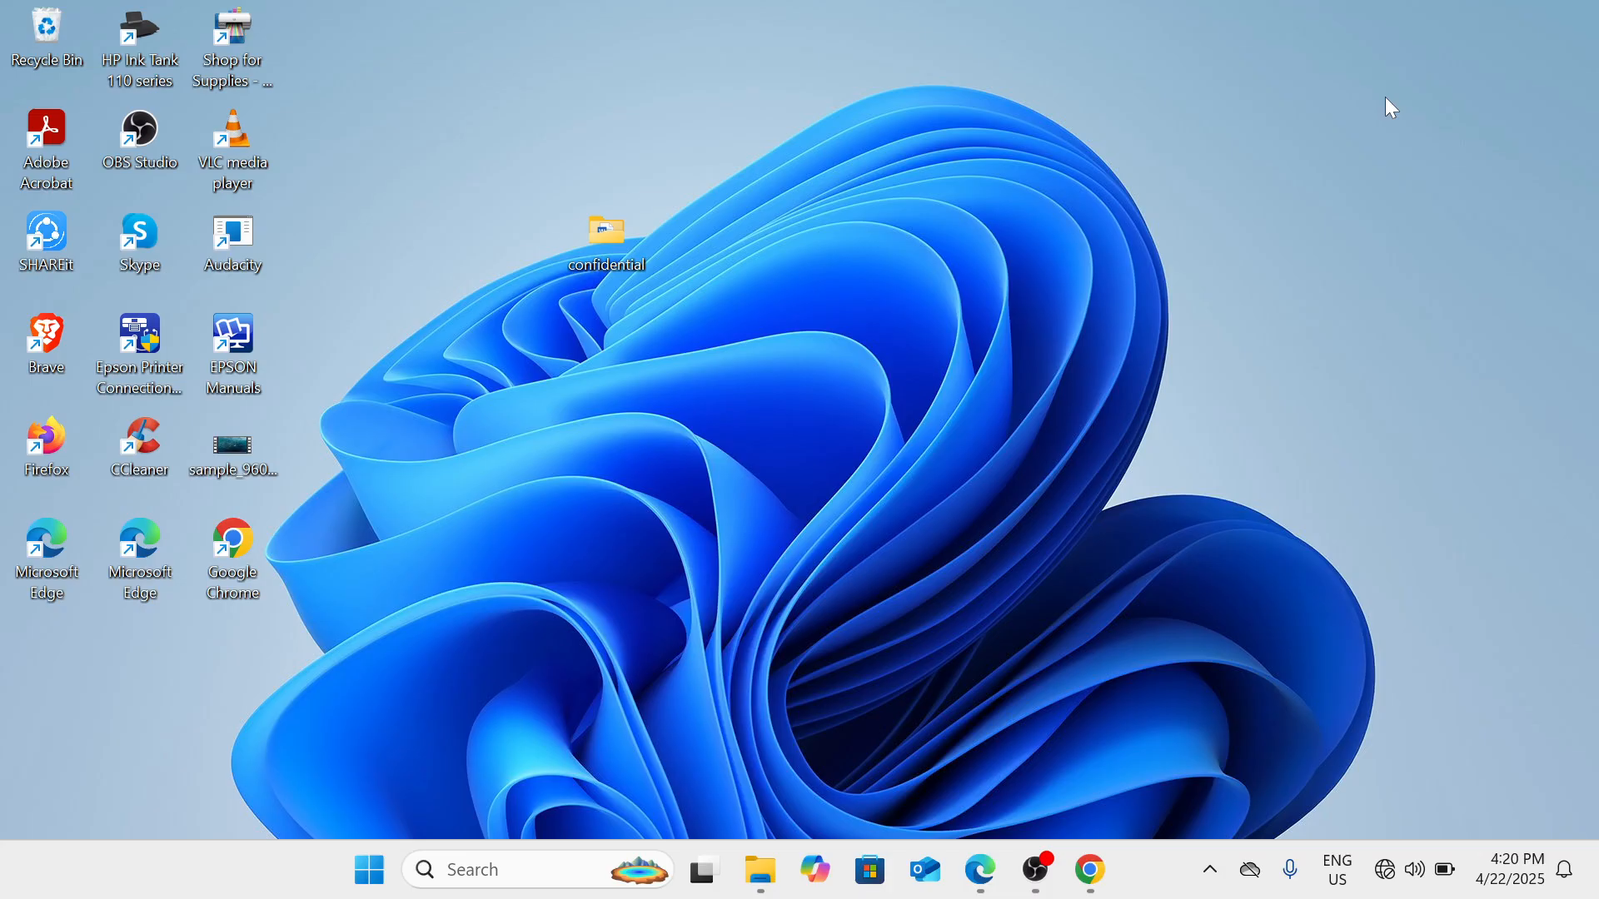
- Run cleanmgr to open Disk Cleanup for Local Disk (C:) and mark the Windows error reports entry for deletion
key("super+r")
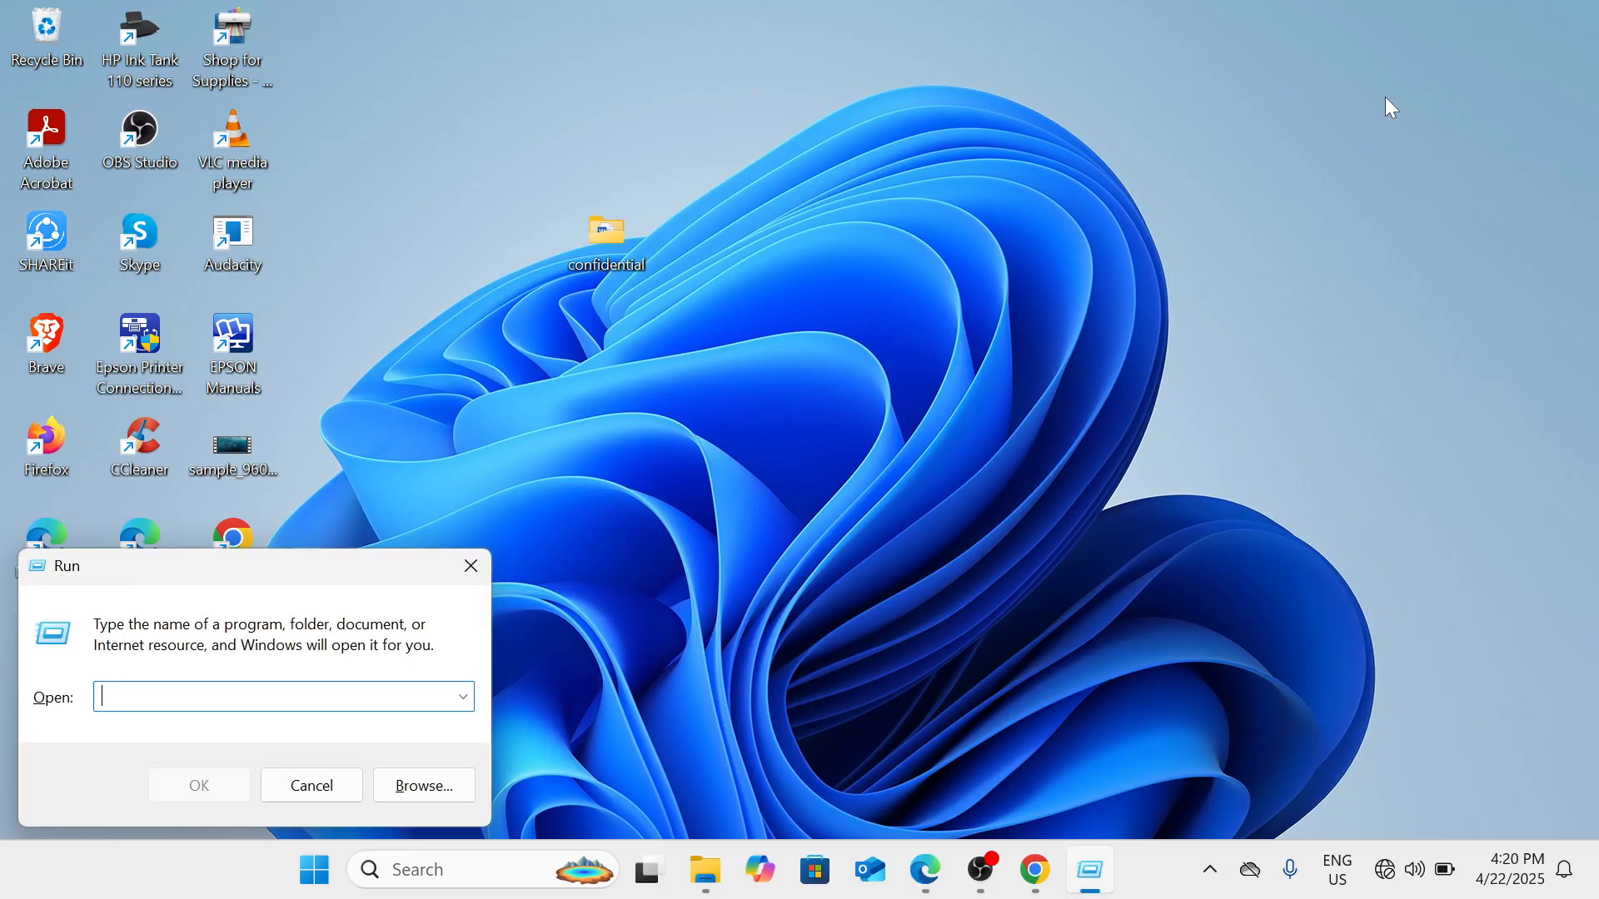
type("cleanmgr")
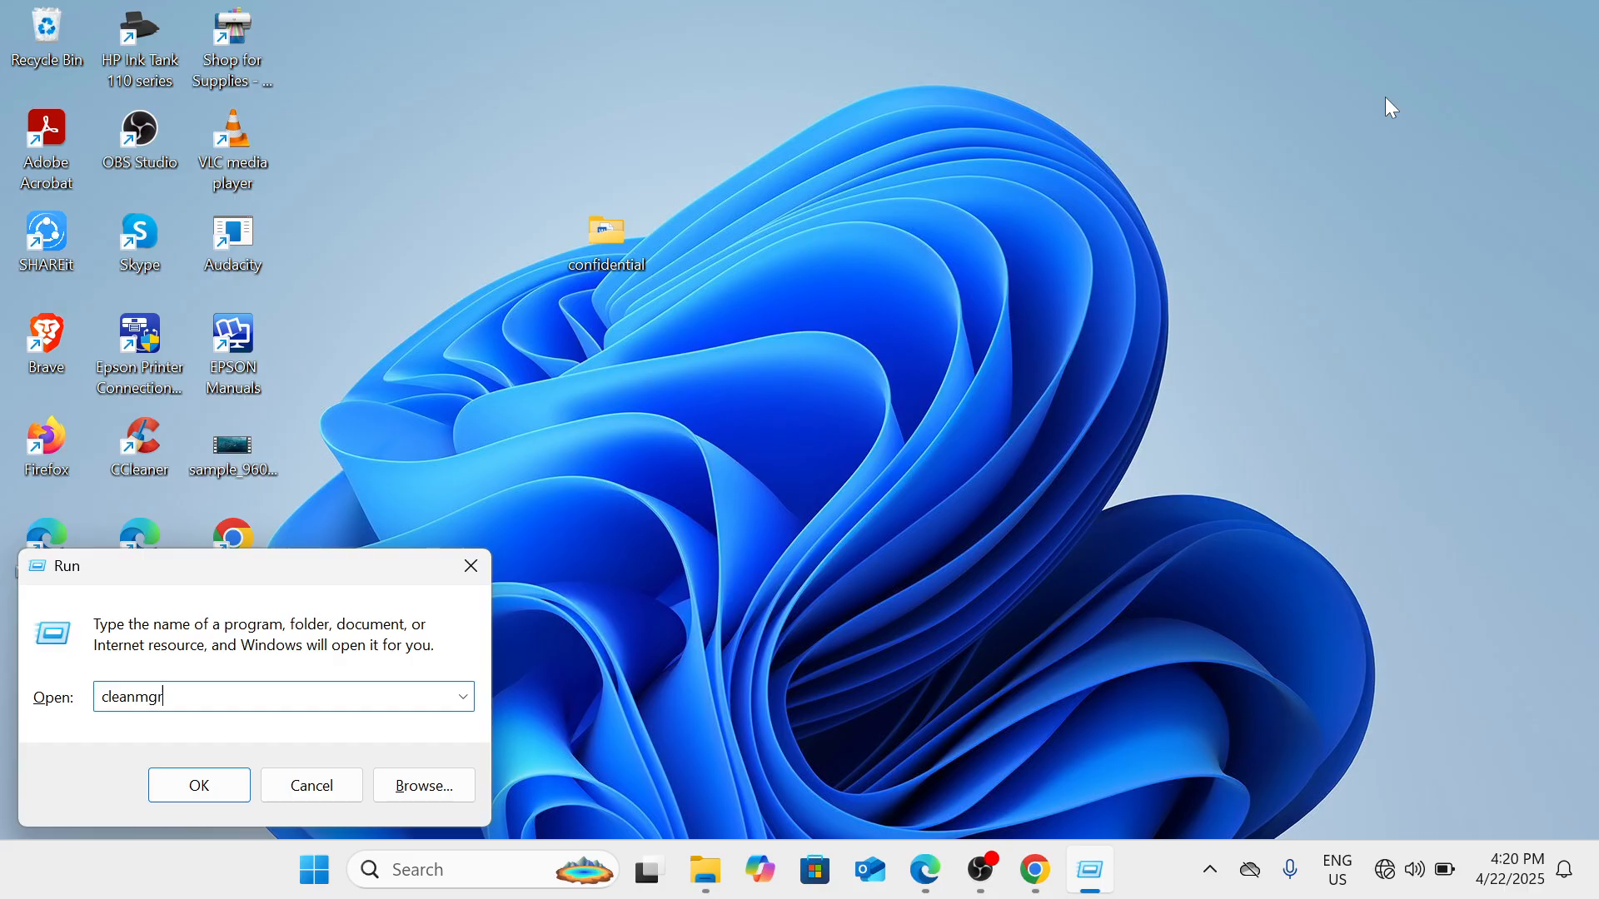
key("Return")
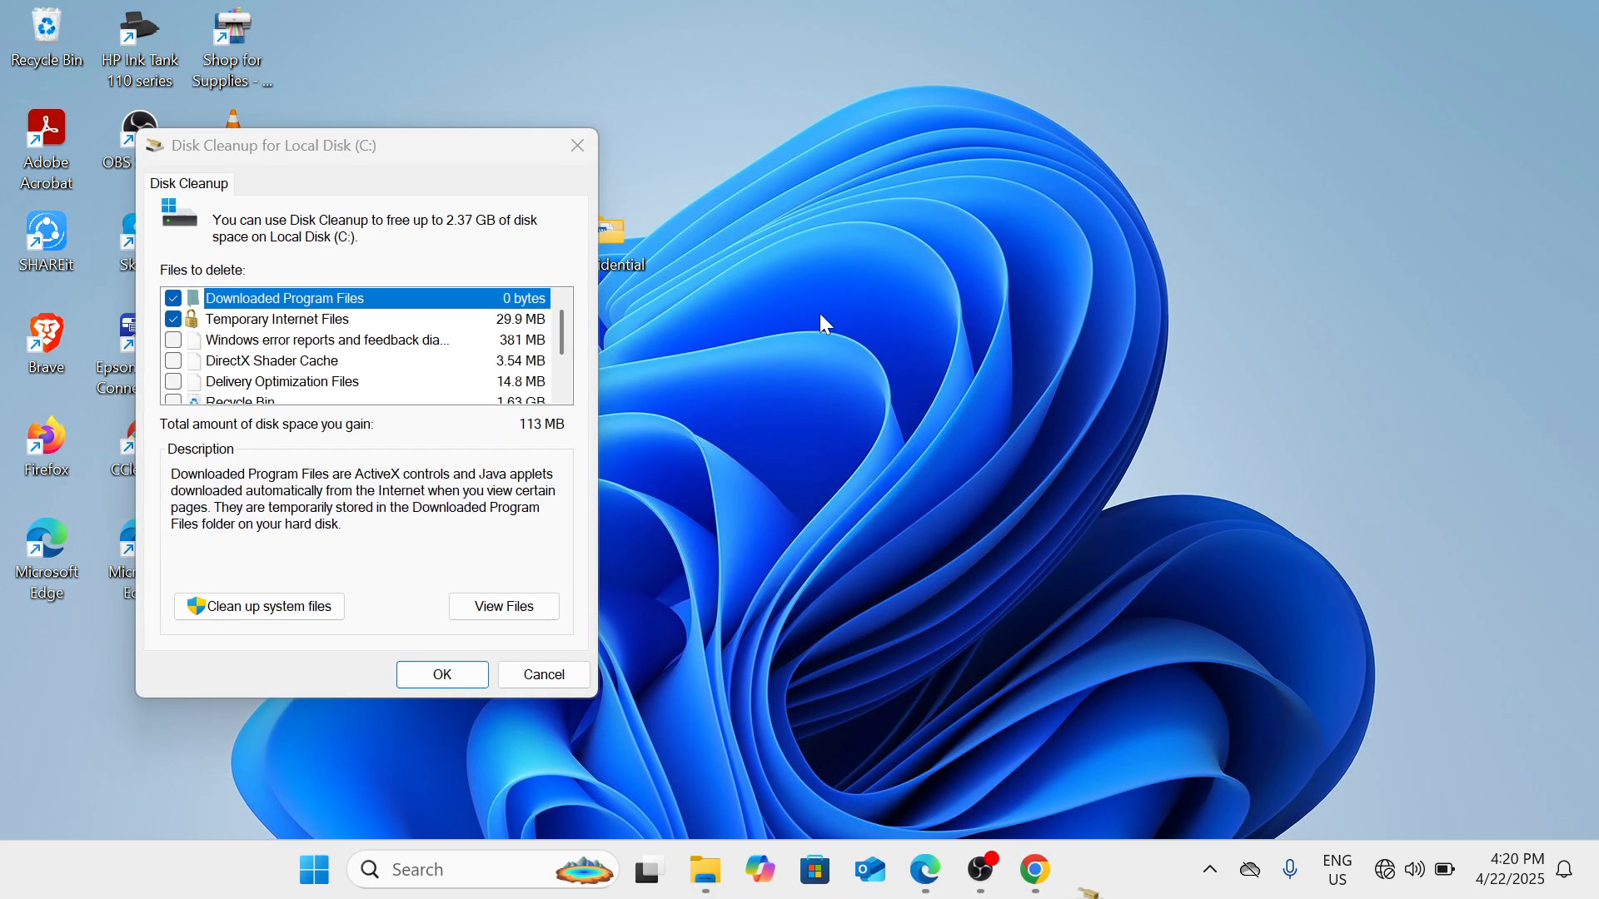
left_click_drag(420, 143, 829, 123)
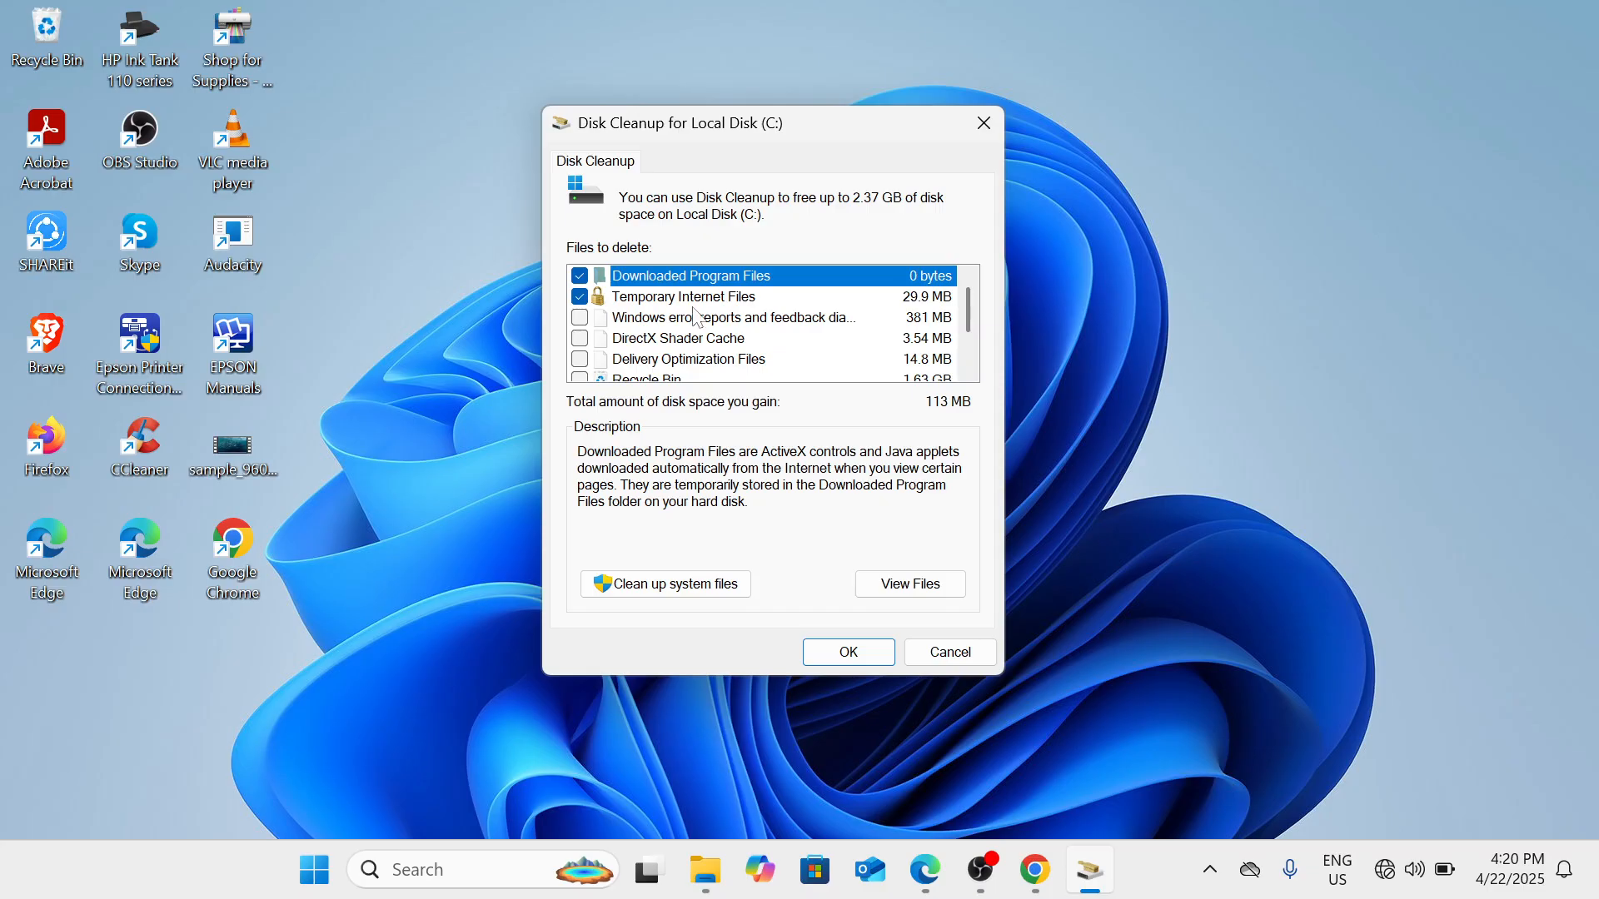
left_click(577, 320)
scroll(577, 322, "down", 1)
scroll(581, 330, "up", 1)
- Extend Disk Cleanup to system files, review the files offered for deletion, and close it without cleaning
left_click(719, 585)
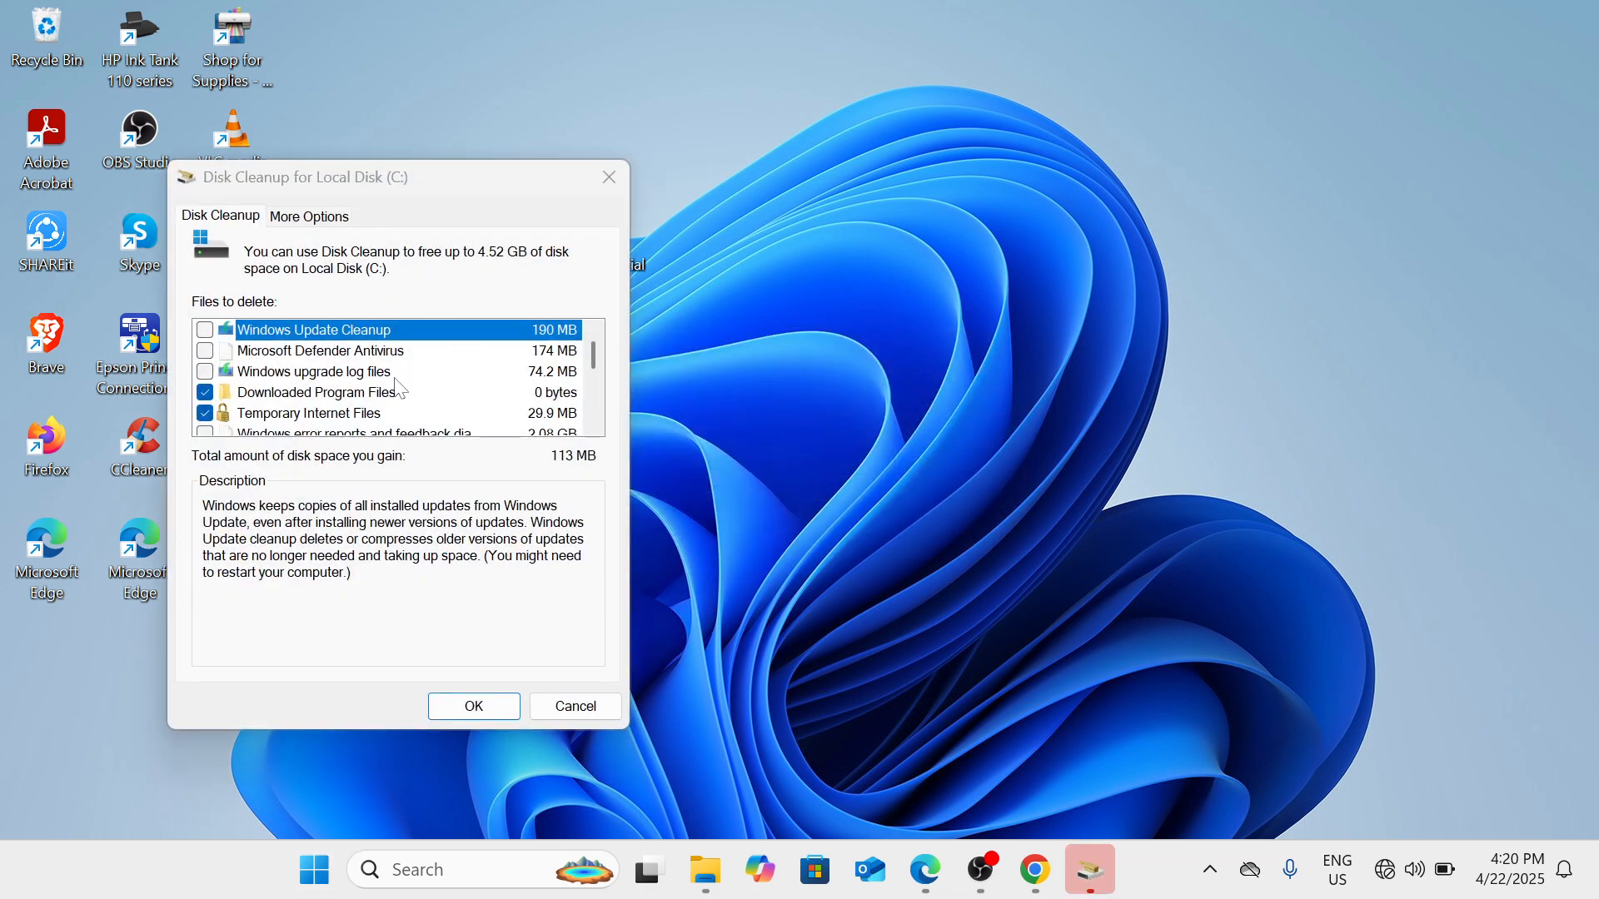
scroll(400, 388, "down", 1)
left_click_drag(473, 185, 855, 181)
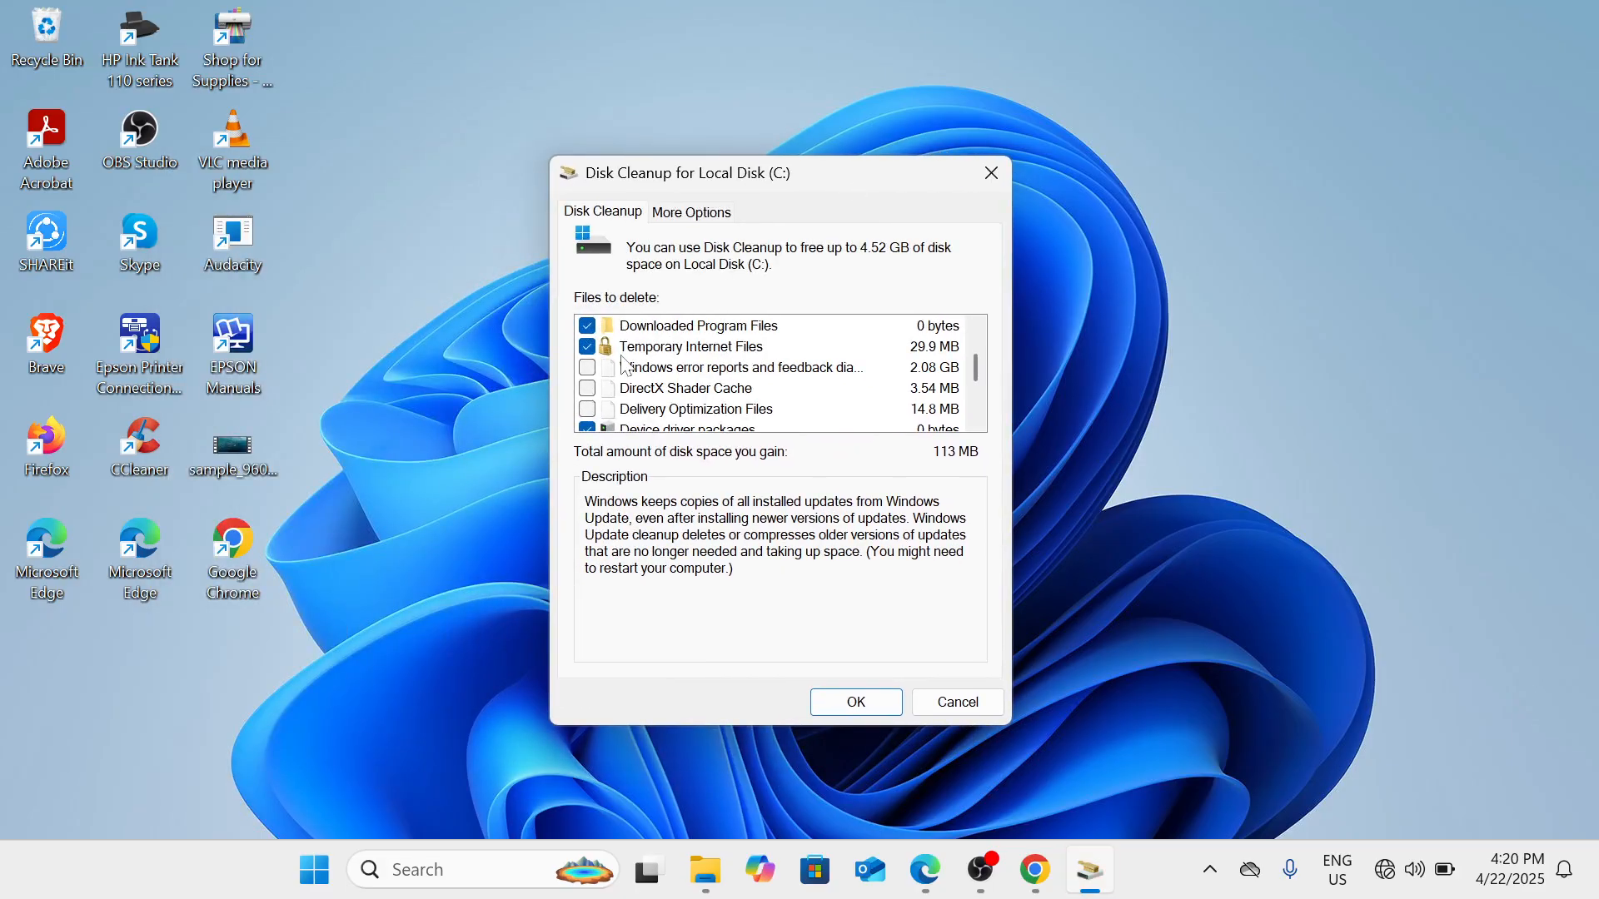
left_click(993, 175)
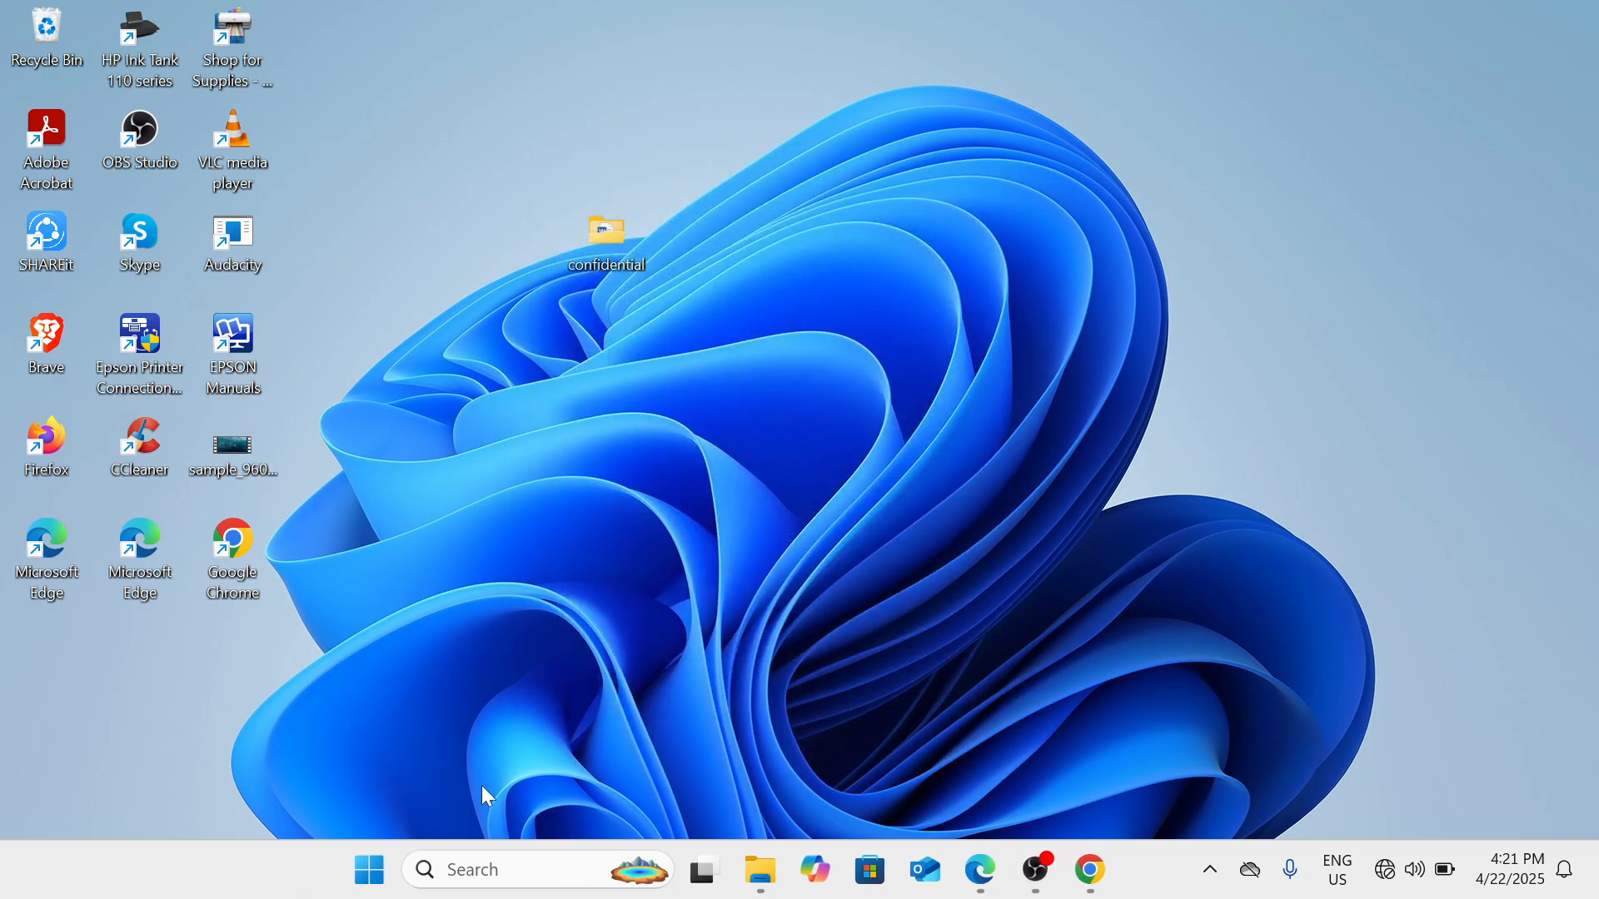
- Open the advanced display page in the Windows system settings and examine the display information and refresh rate
right_click(393, 871)
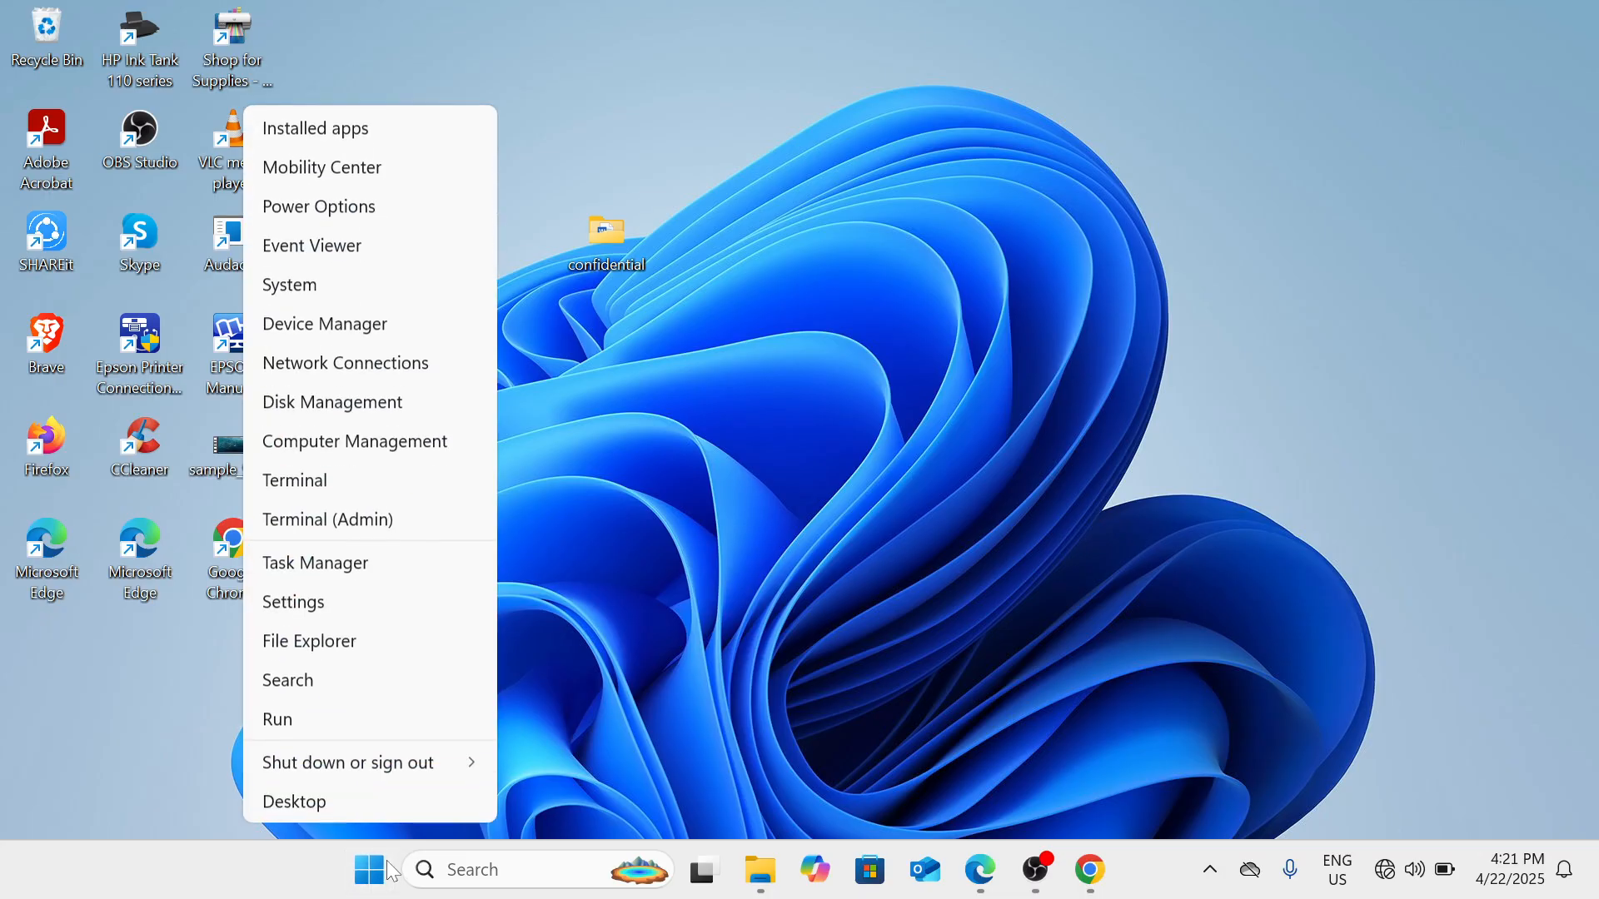
left_click(358, 601)
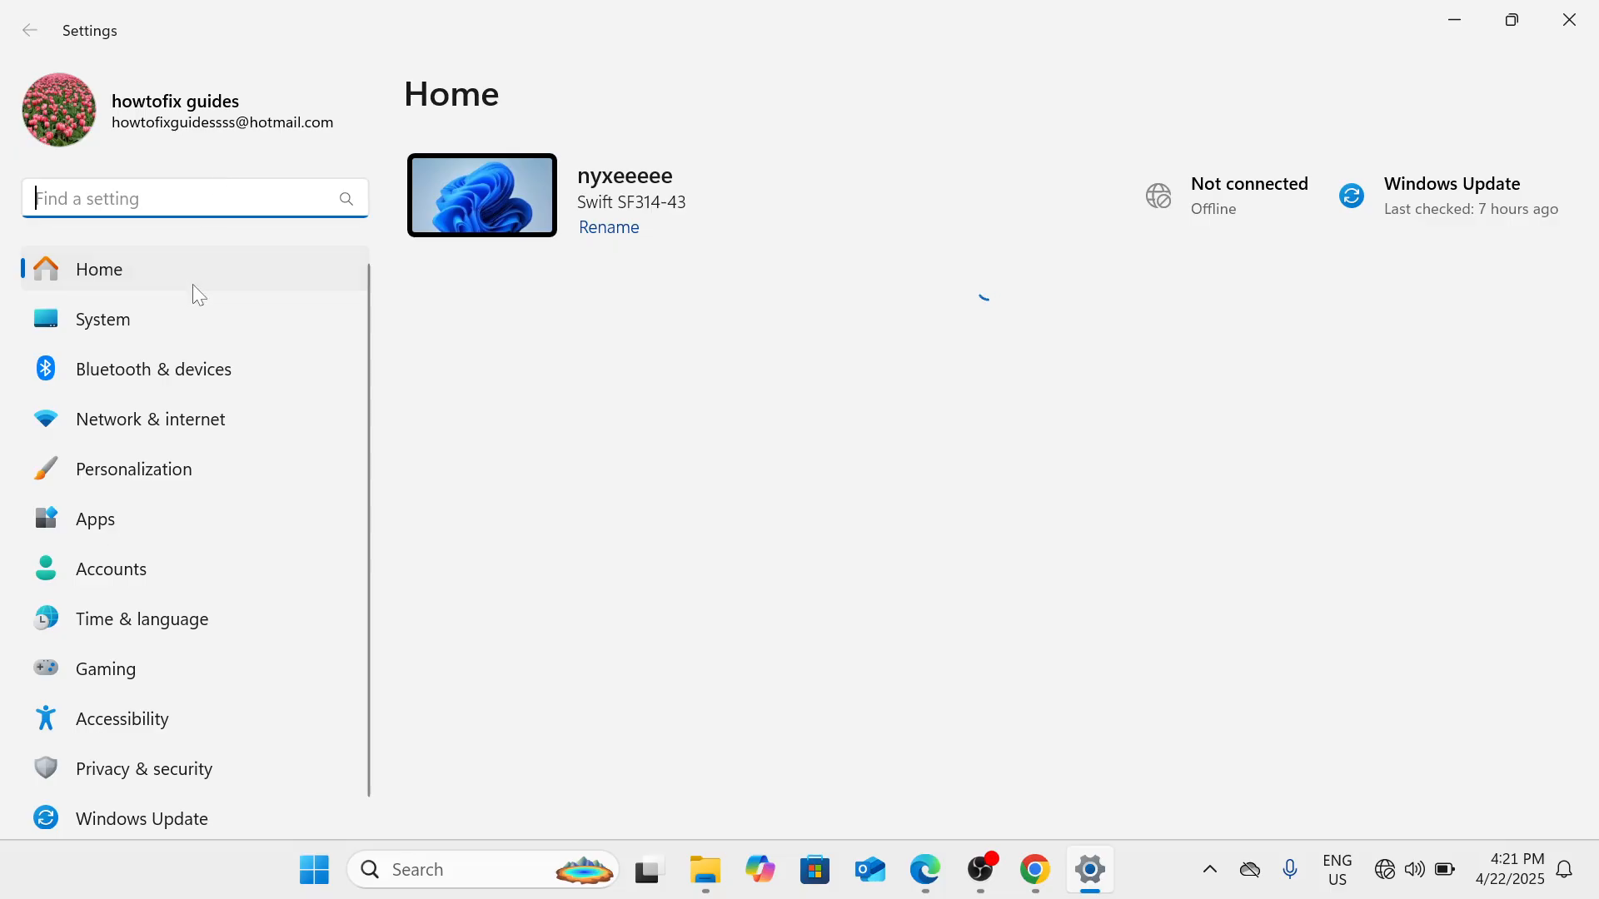
left_click(206, 331)
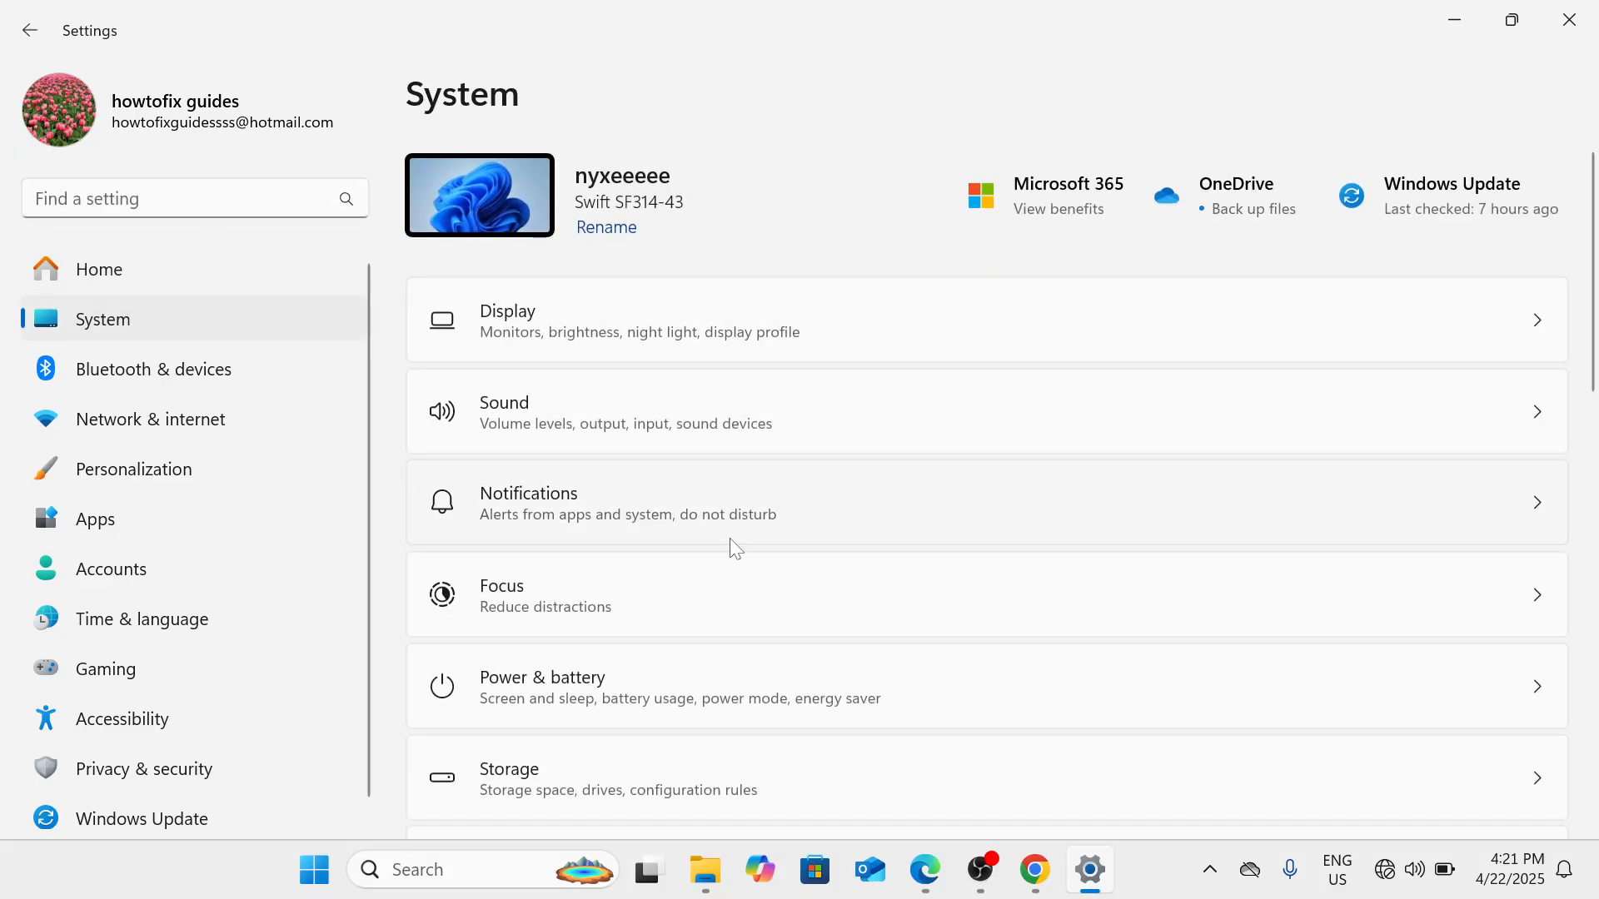
scroll(734, 547, "down", 15)
scroll(735, 547, "up", 15)
left_click(724, 335)
scroll(846, 552, "down", 5)
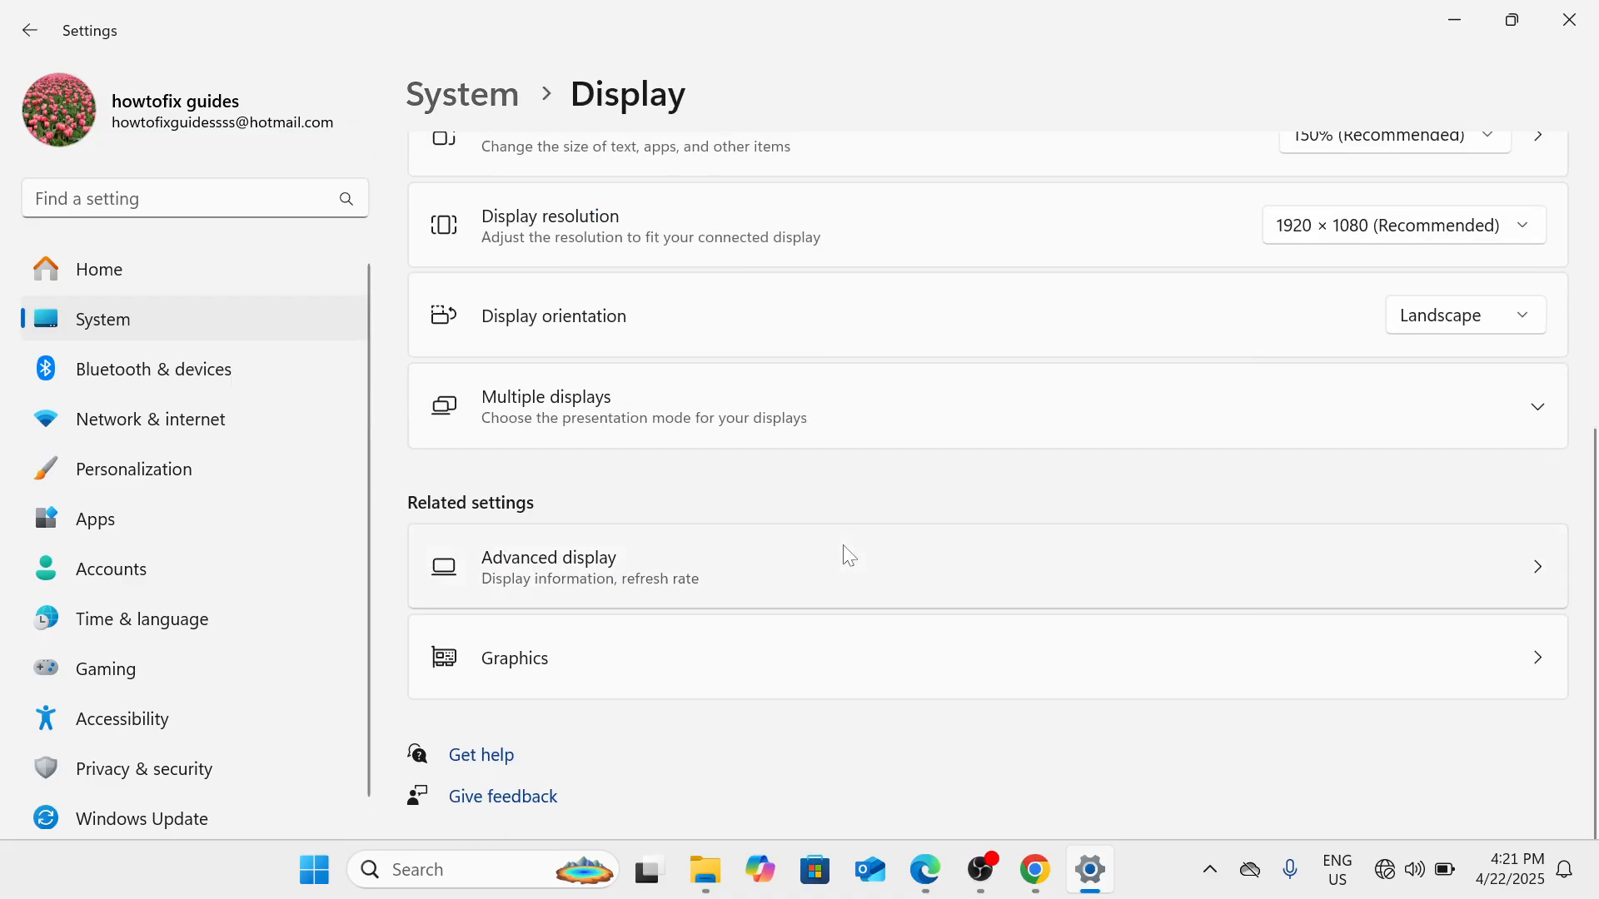
left_click(797, 576)
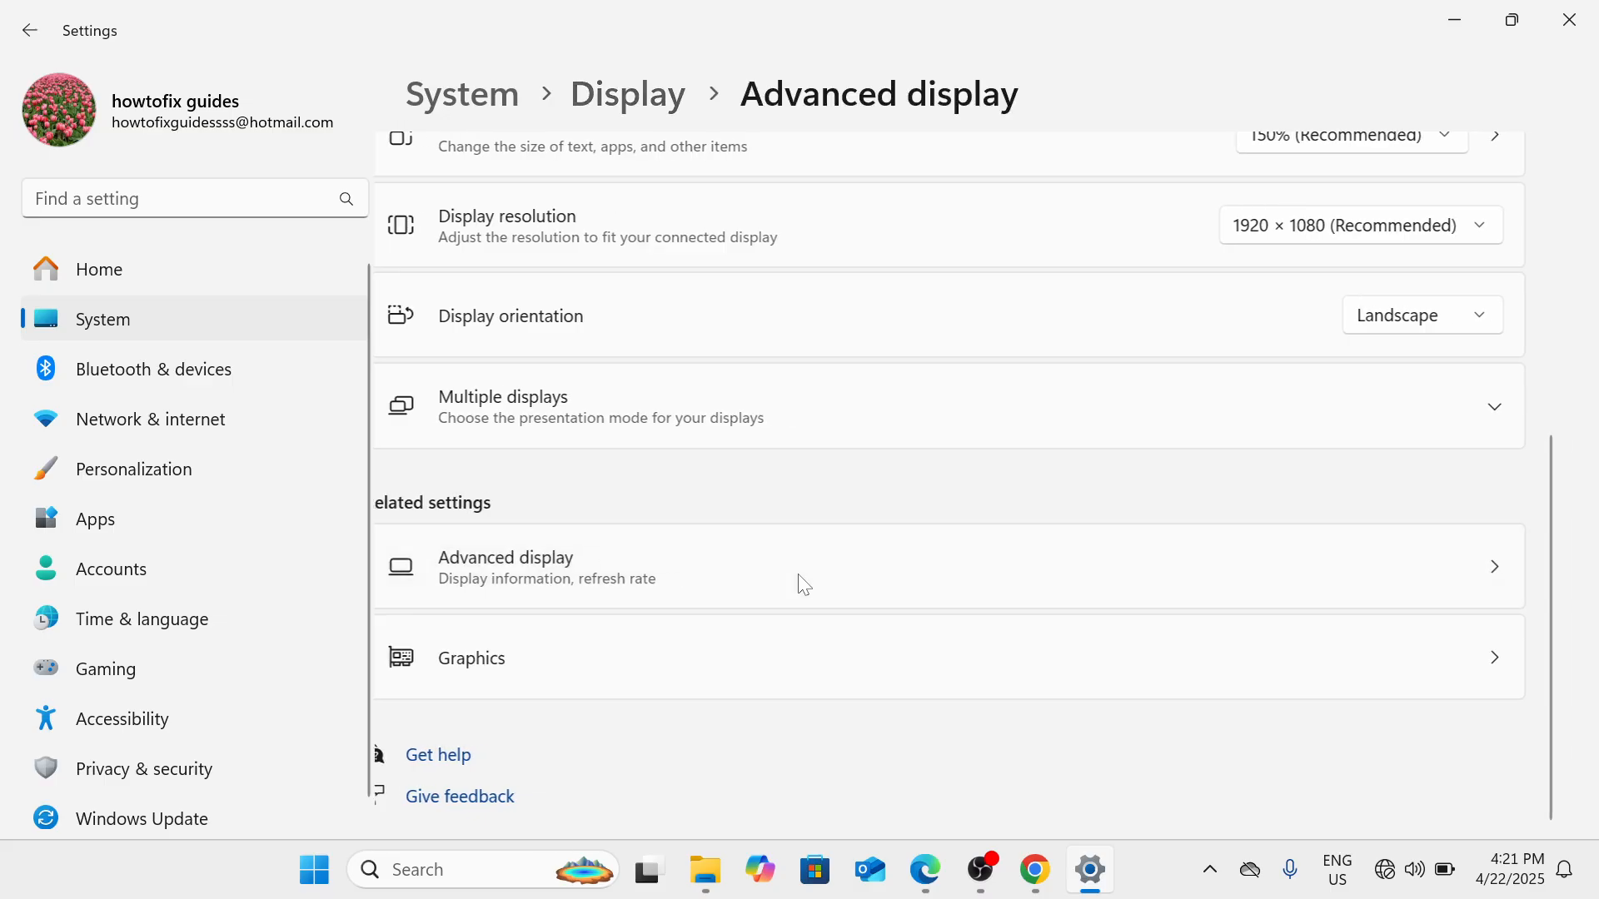
scroll(802, 583, "down", 2)
scroll(802, 583, "up", 2)
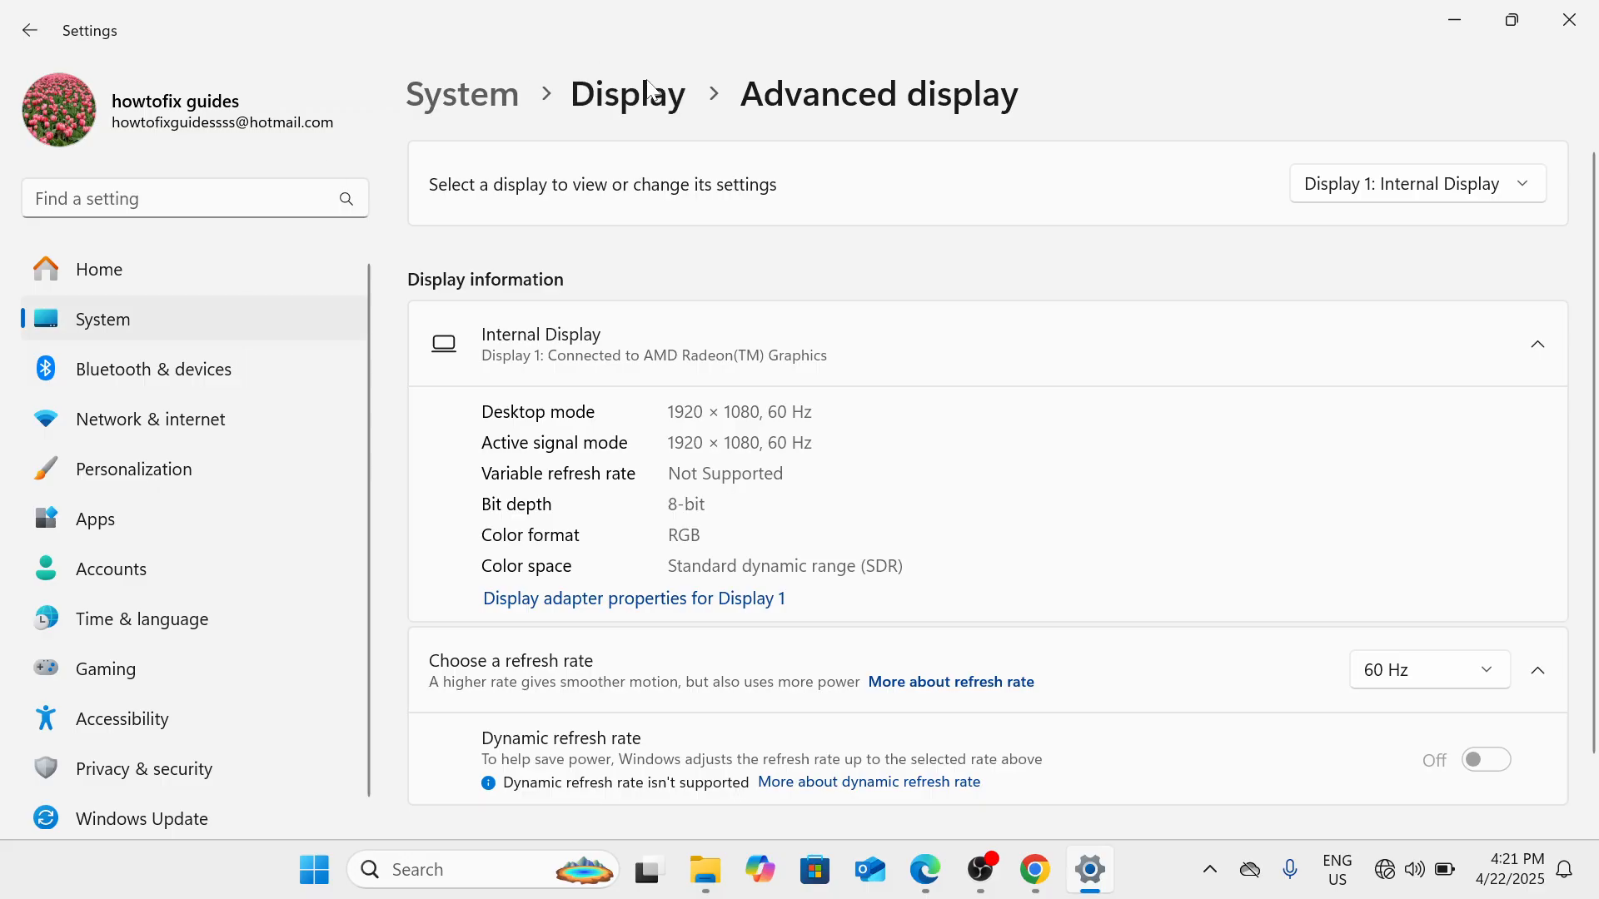
- Open Performance Options through the advanced system settings on the system's About page
left_click(462, 97)
scroll(710, 645, "down", 10)
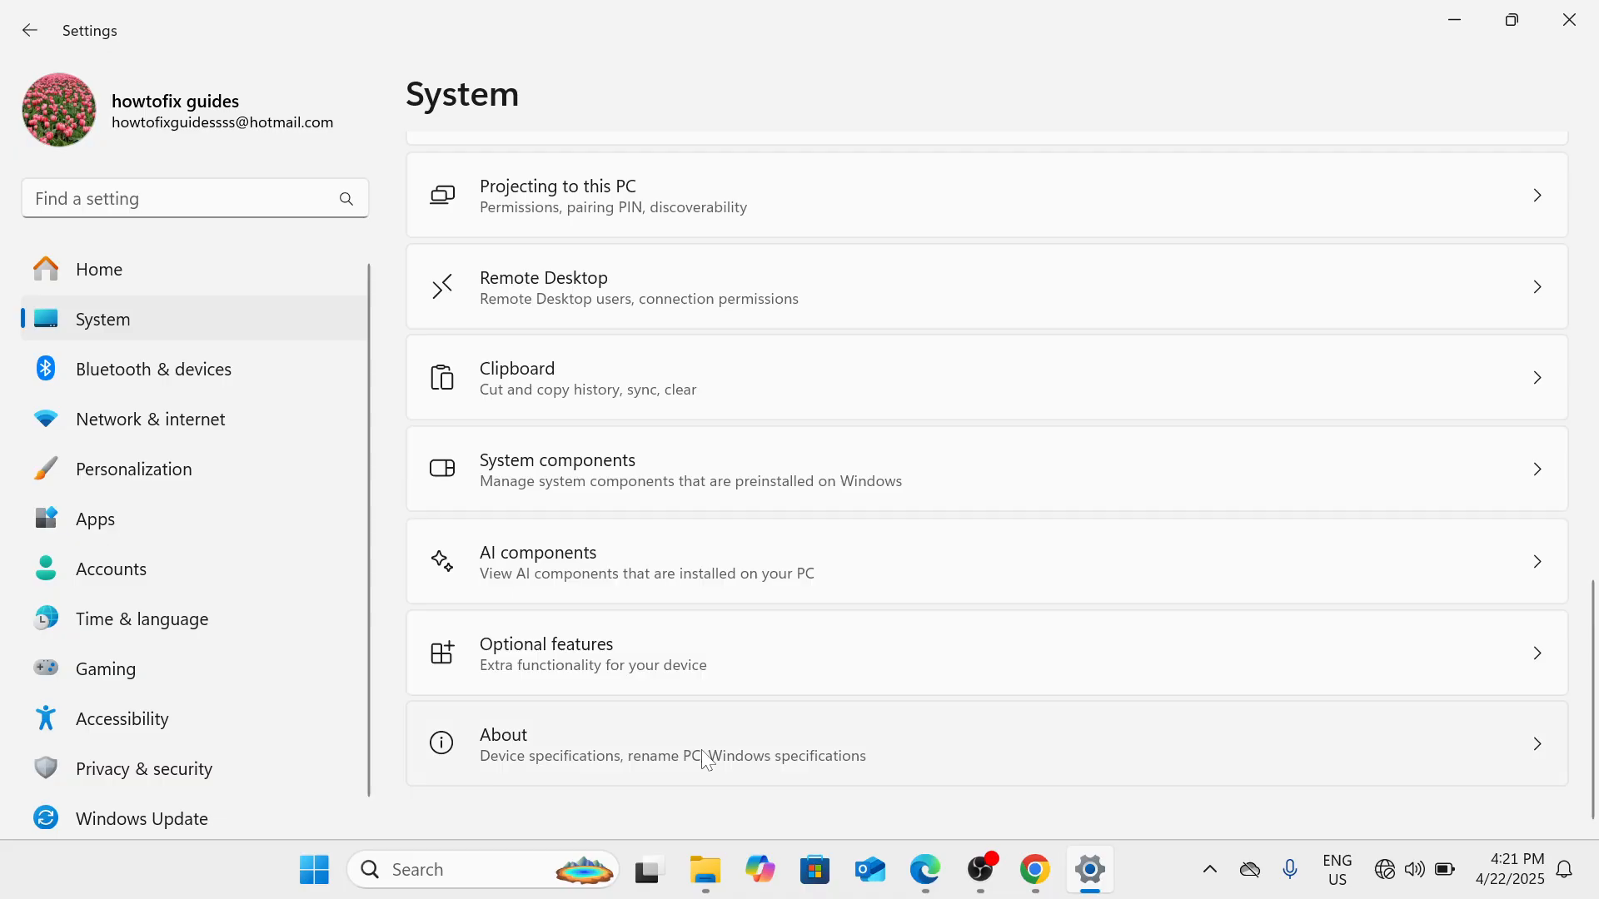
left_click(706, 760)
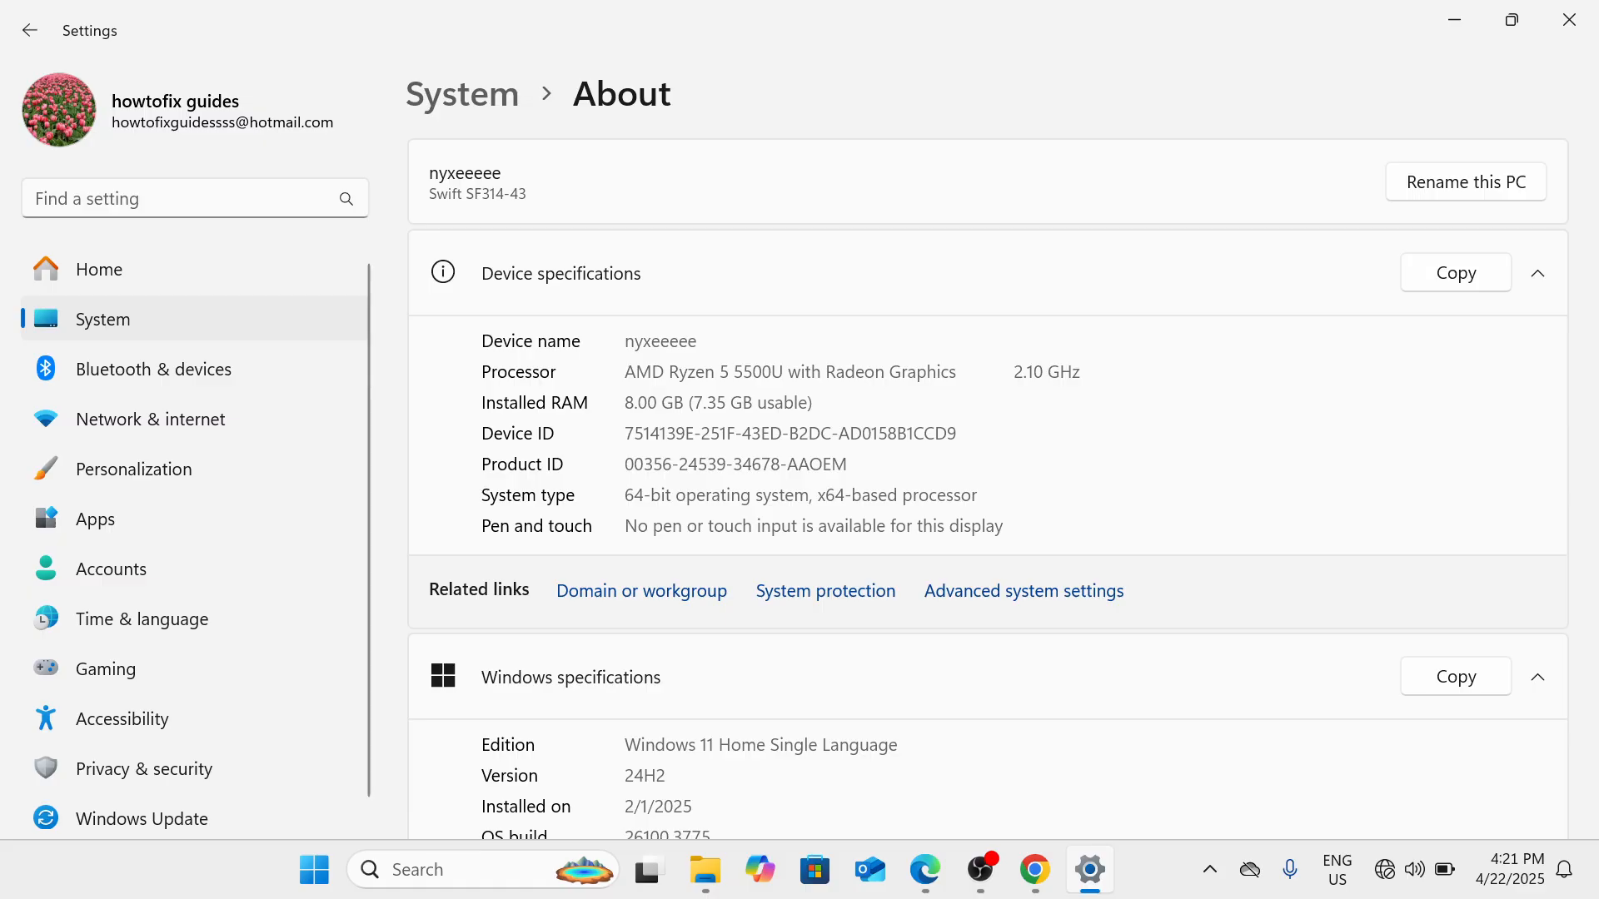
left_click(1048, 605)
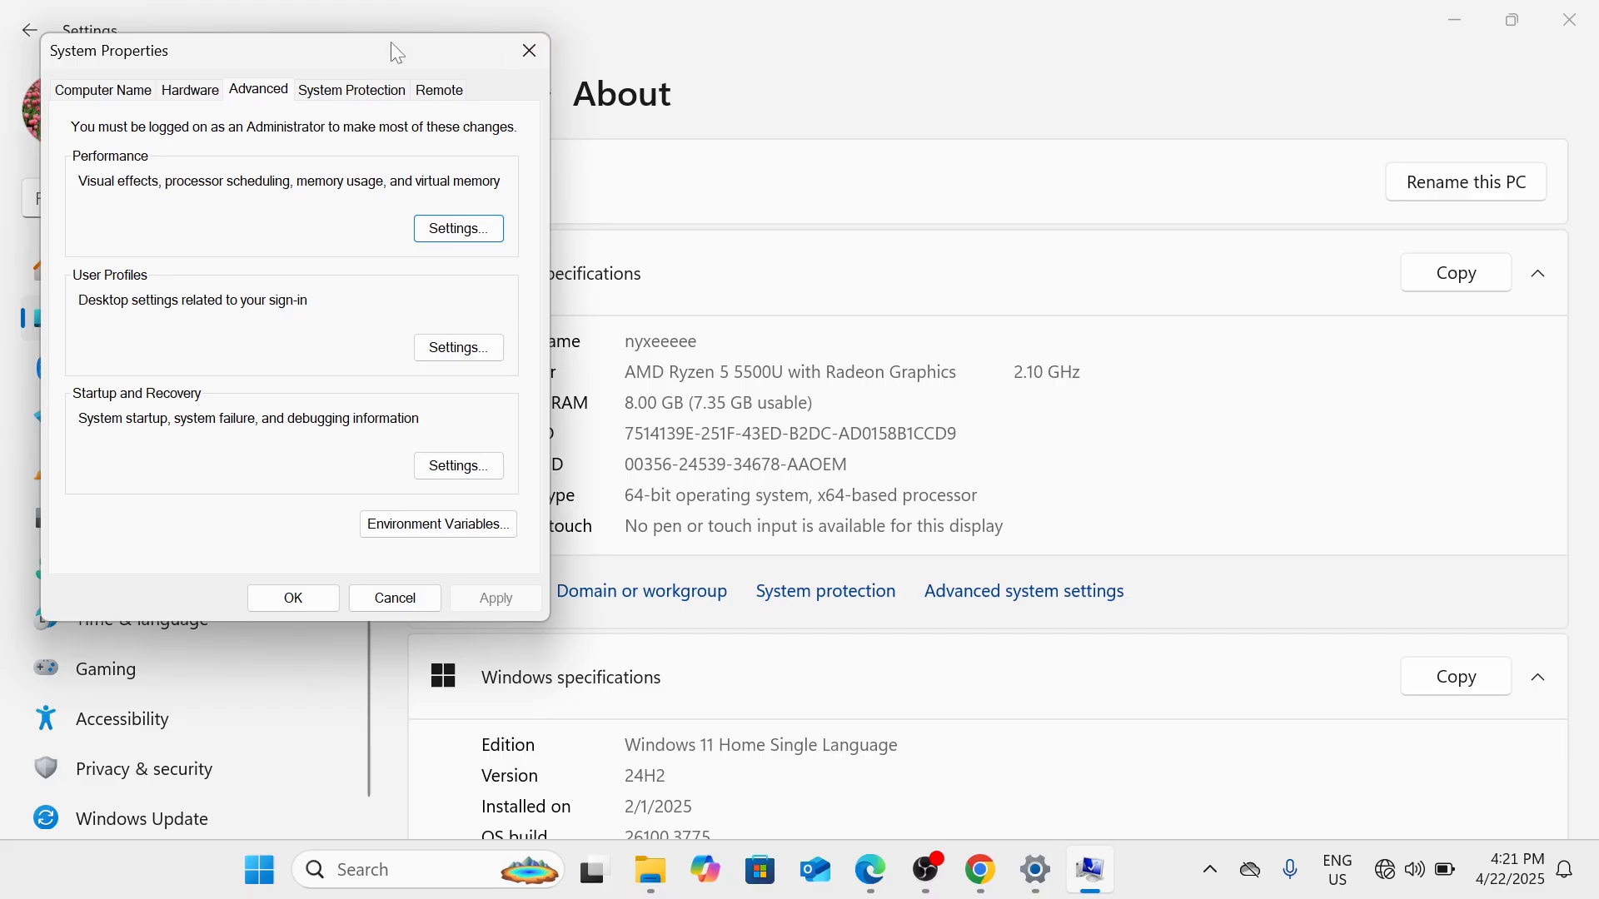
left_click_drag(397, 52, 855, 130)
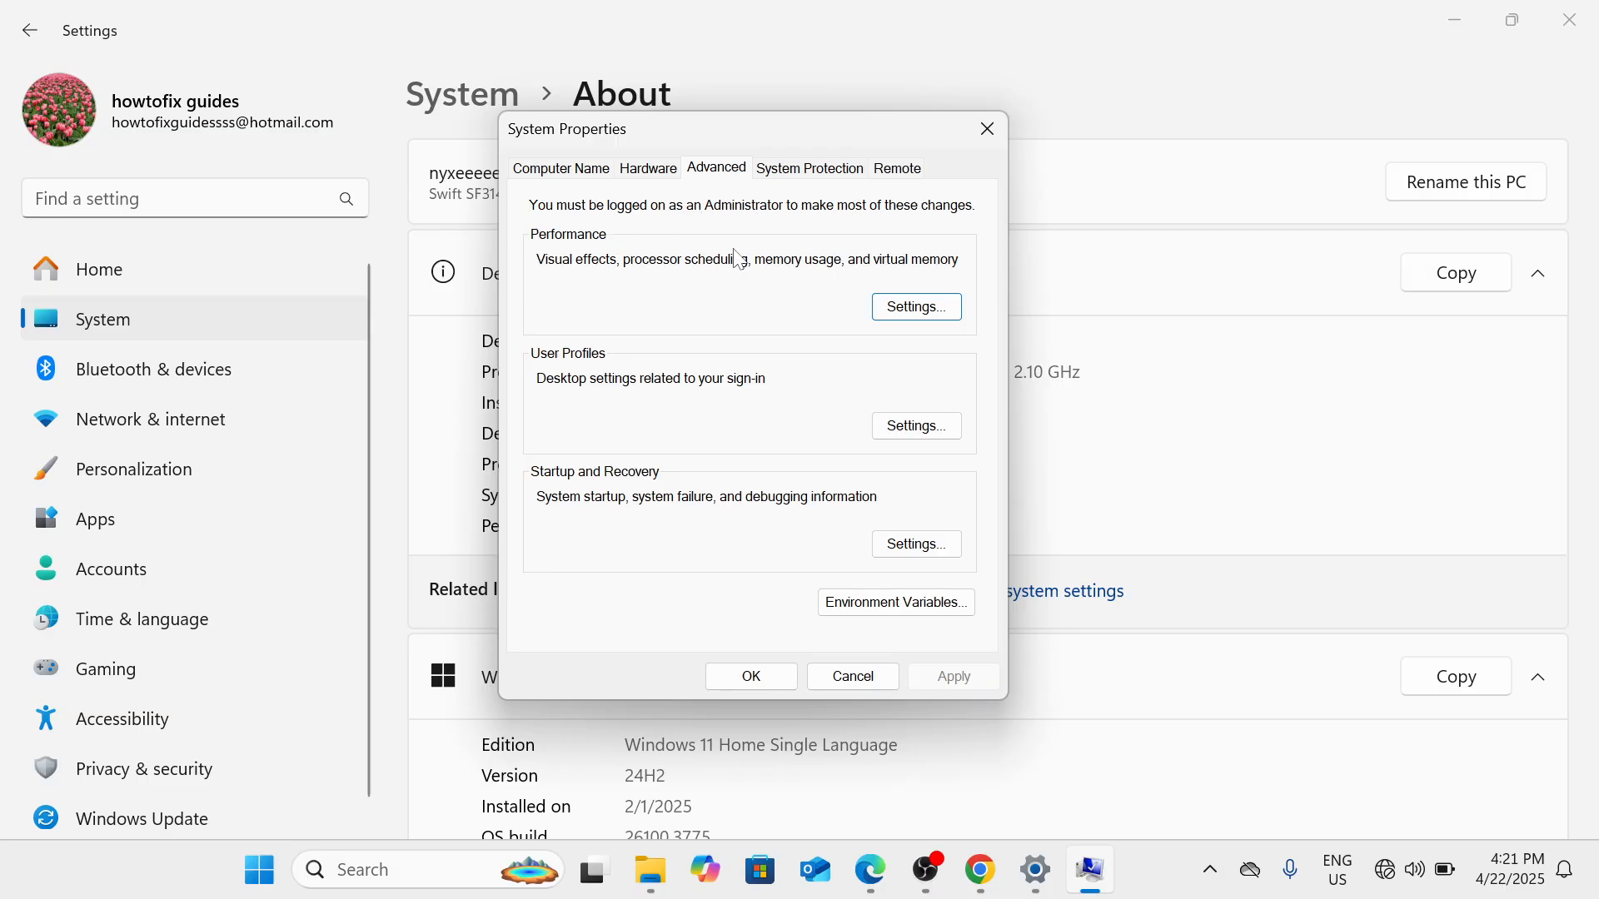
left_click(954, 316)
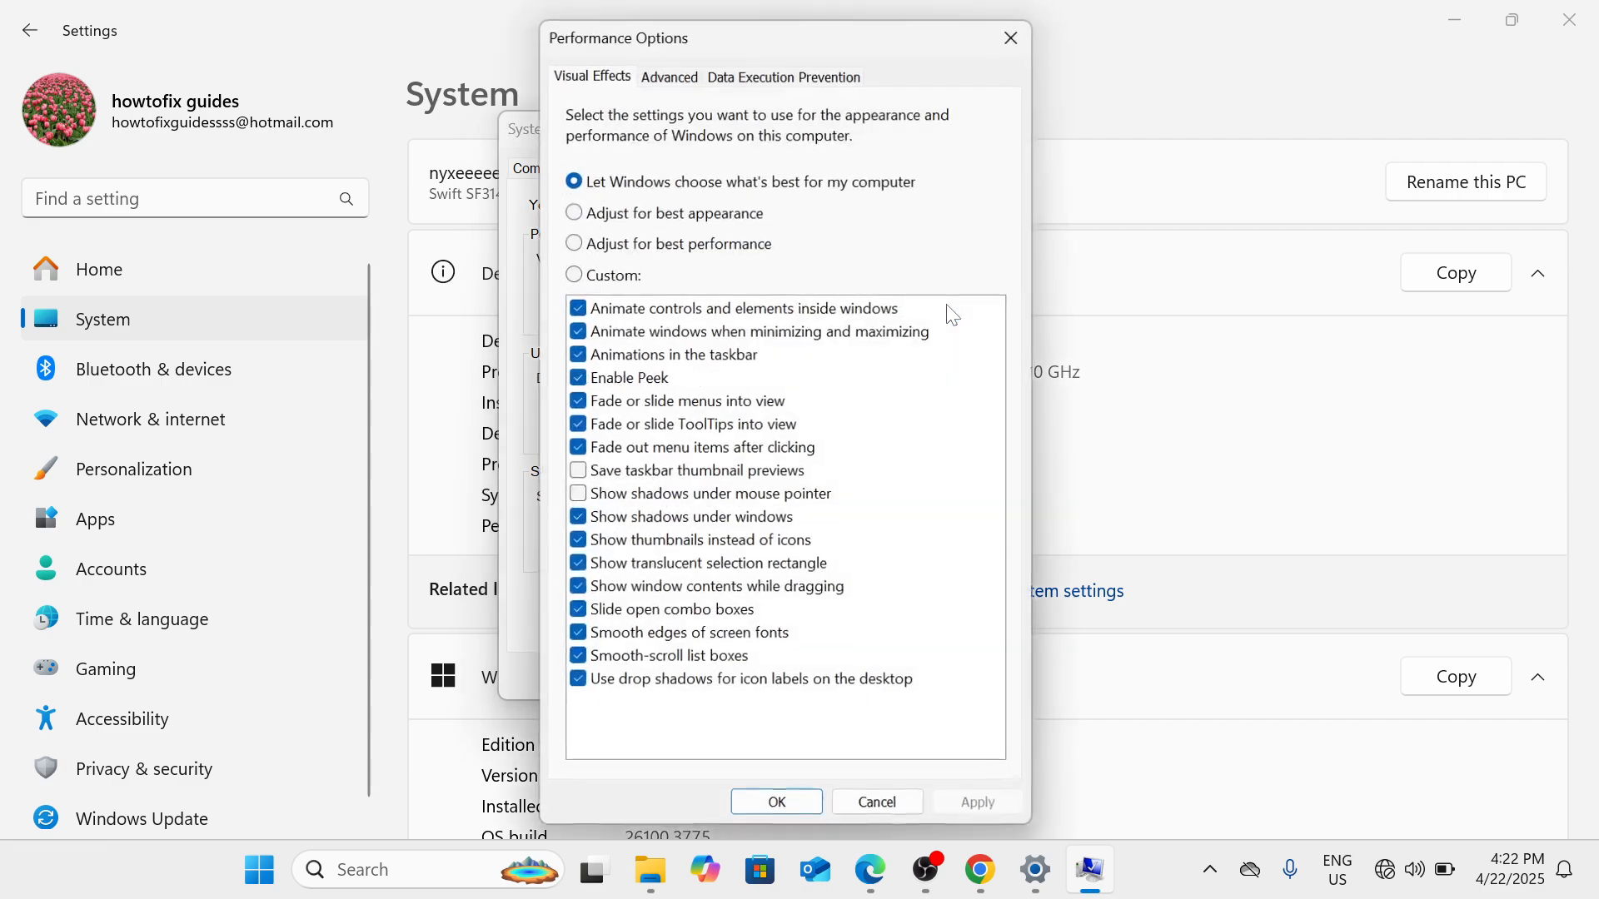
- Try the "Adjust for best performance" visual effects option, cancel it, and close System Properties and Settings
left_click(590, 250)
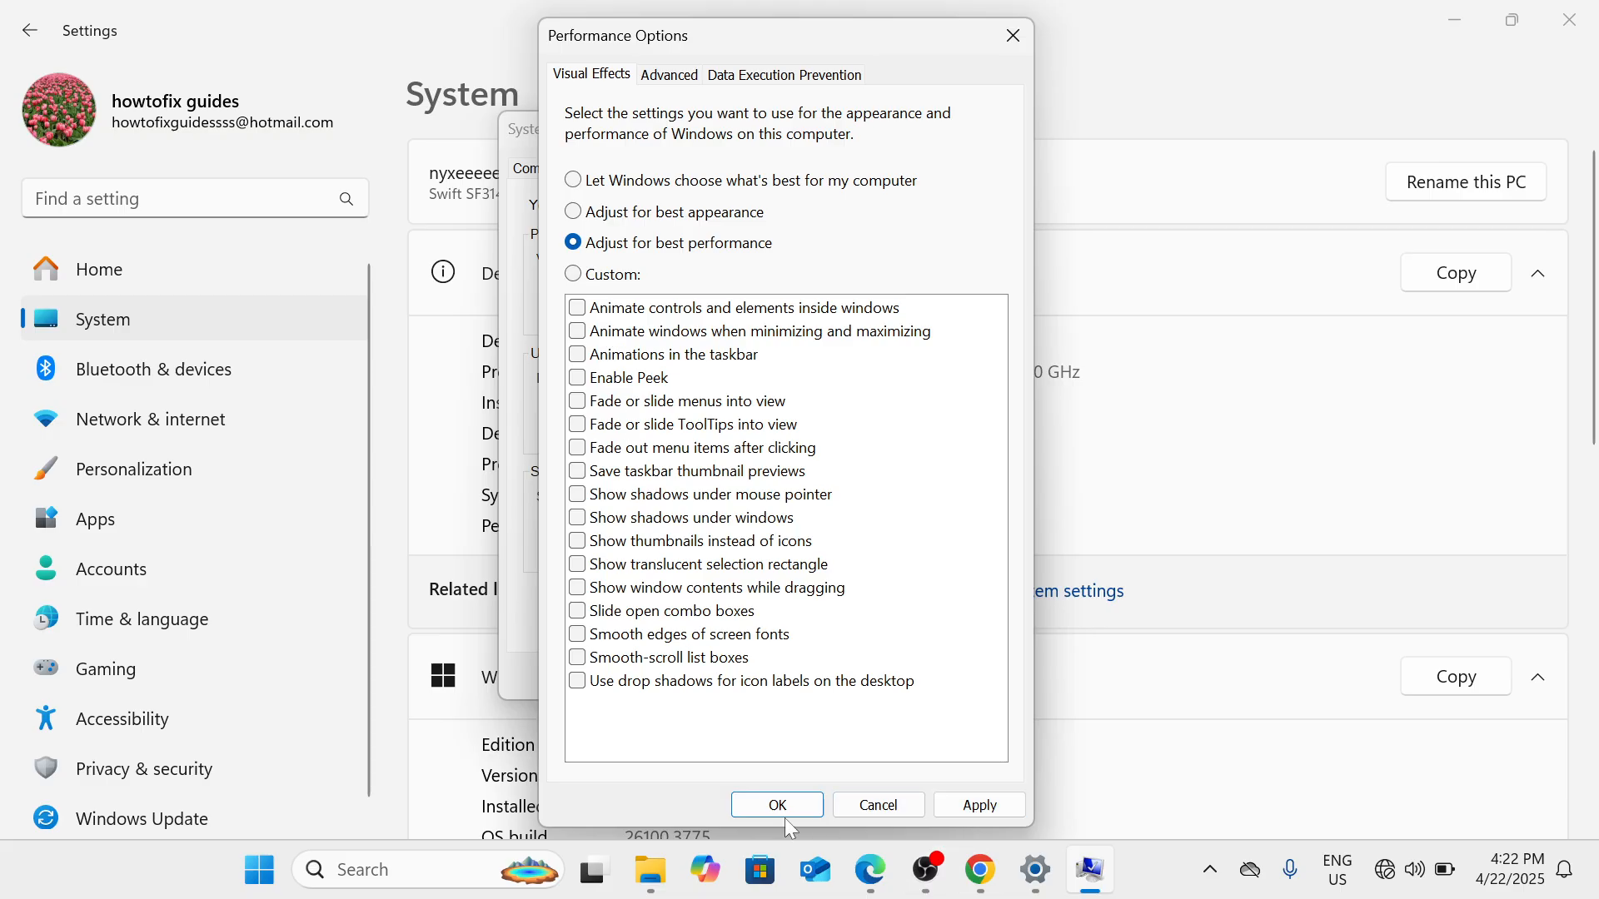
left_click(879, 806)
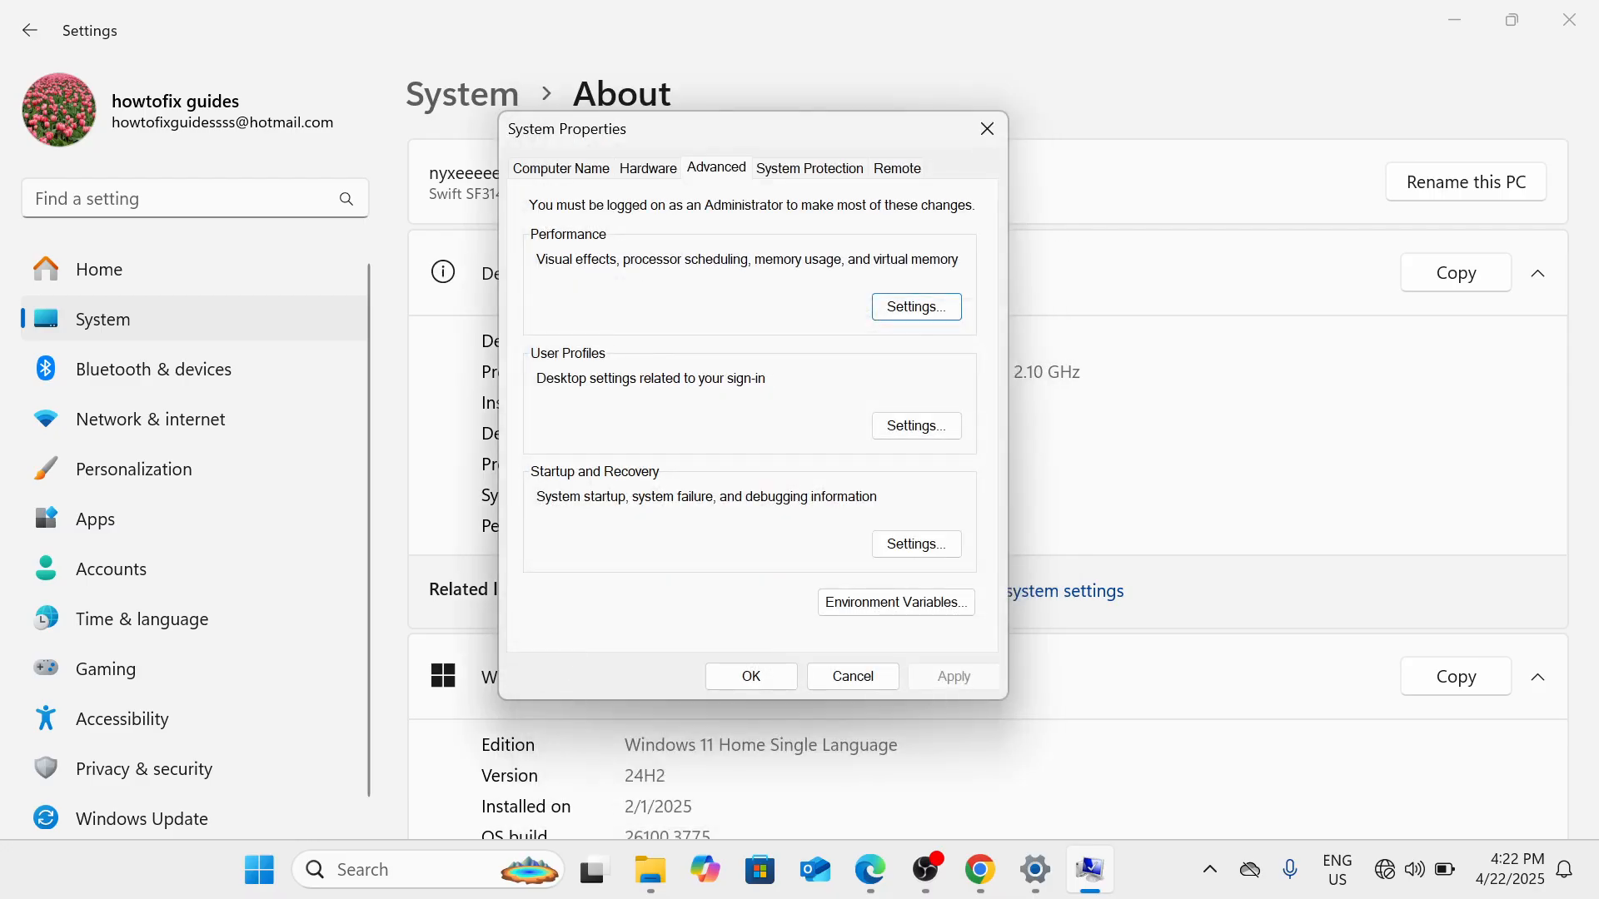
left_click(996, 129)
left_click(1568, 19)
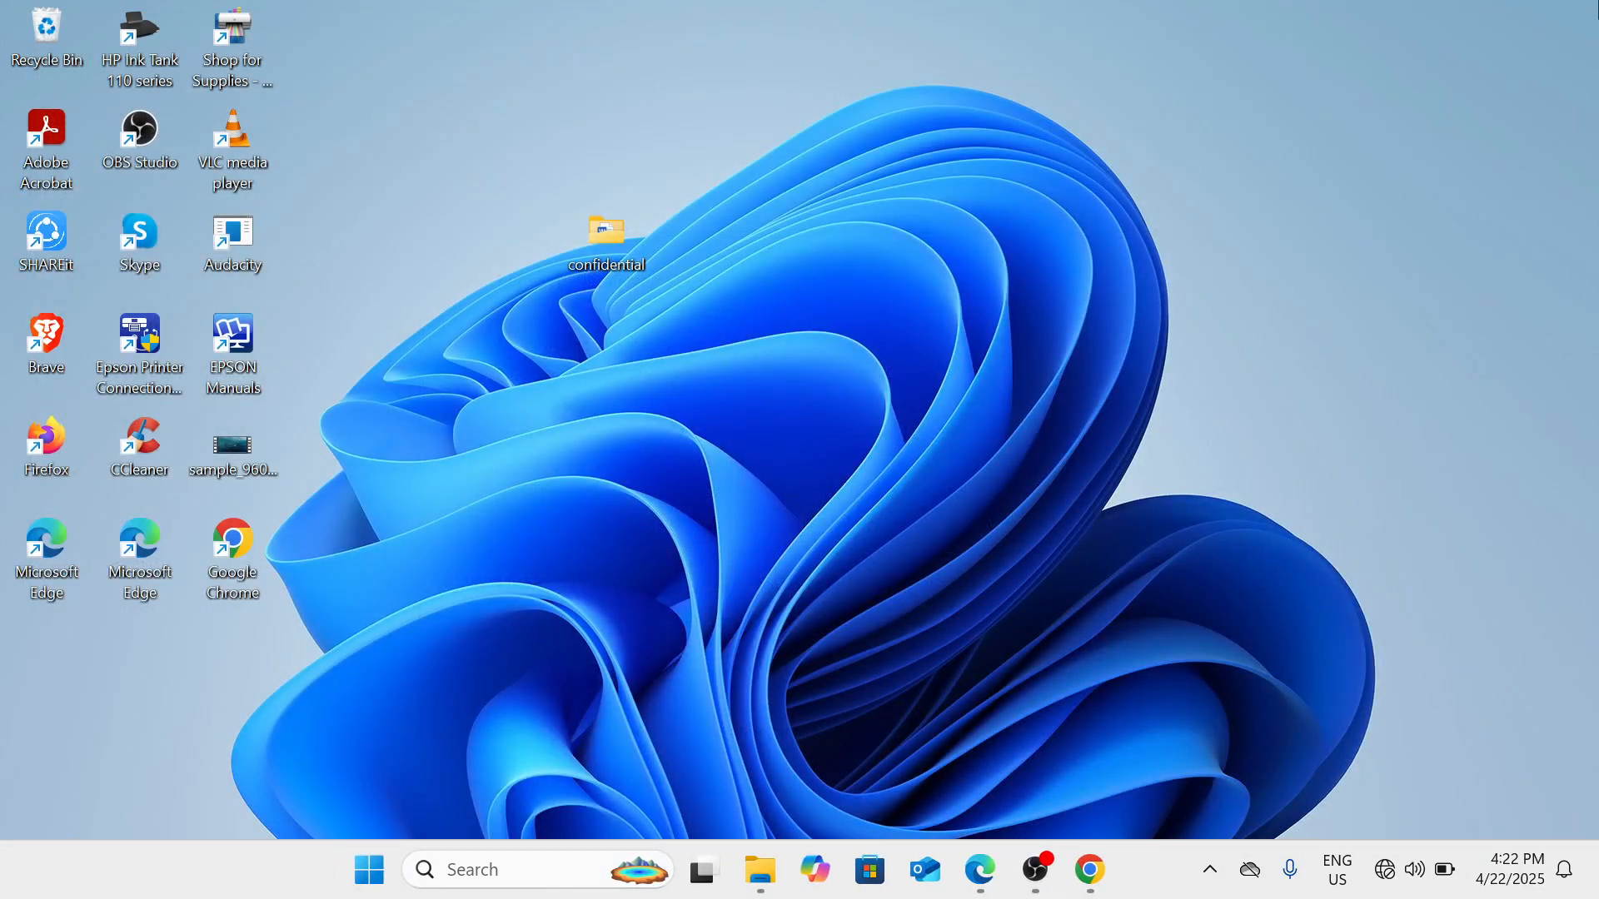
- Delete everything in the user's %temp% folder, skip all protected and in-use items, and close the folder
key("super+r")
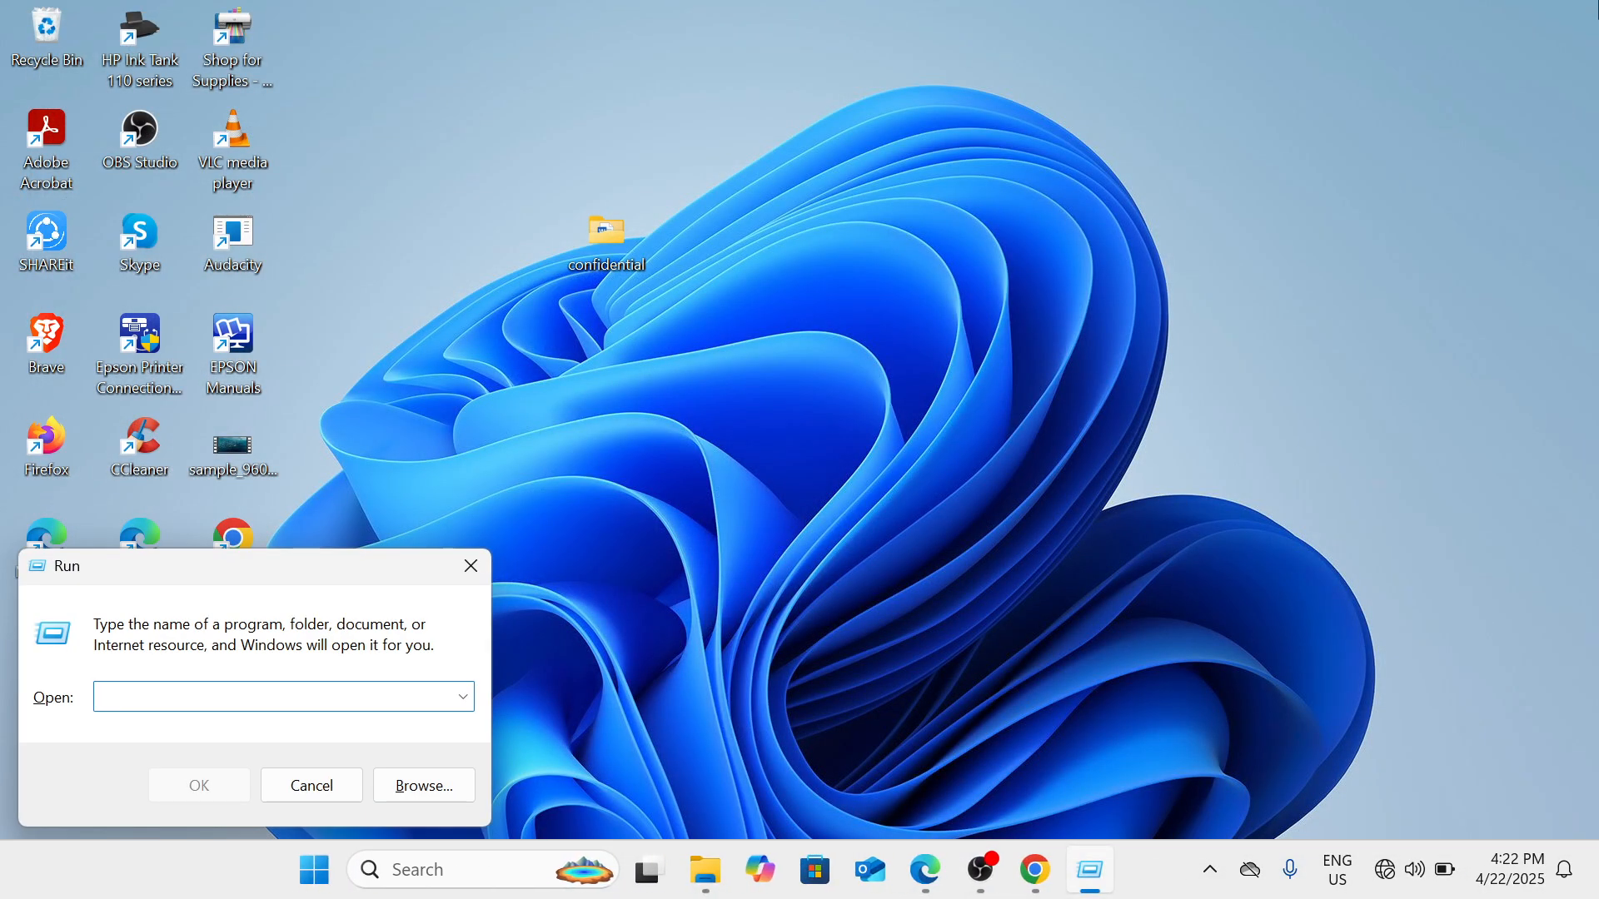
type("%temp%")
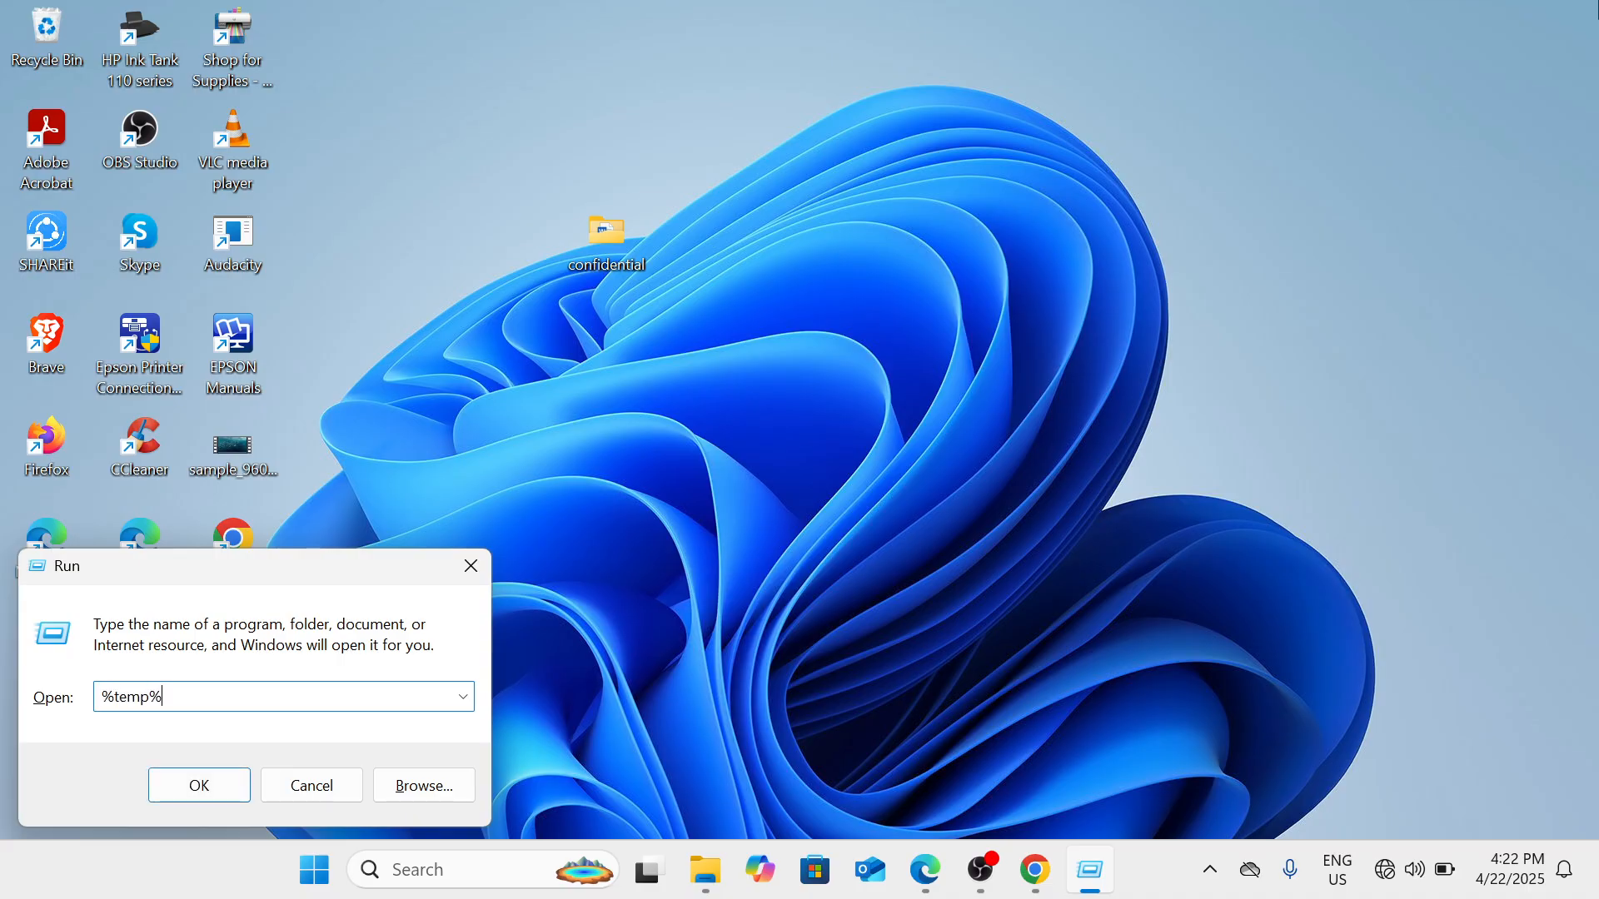
key("Return")
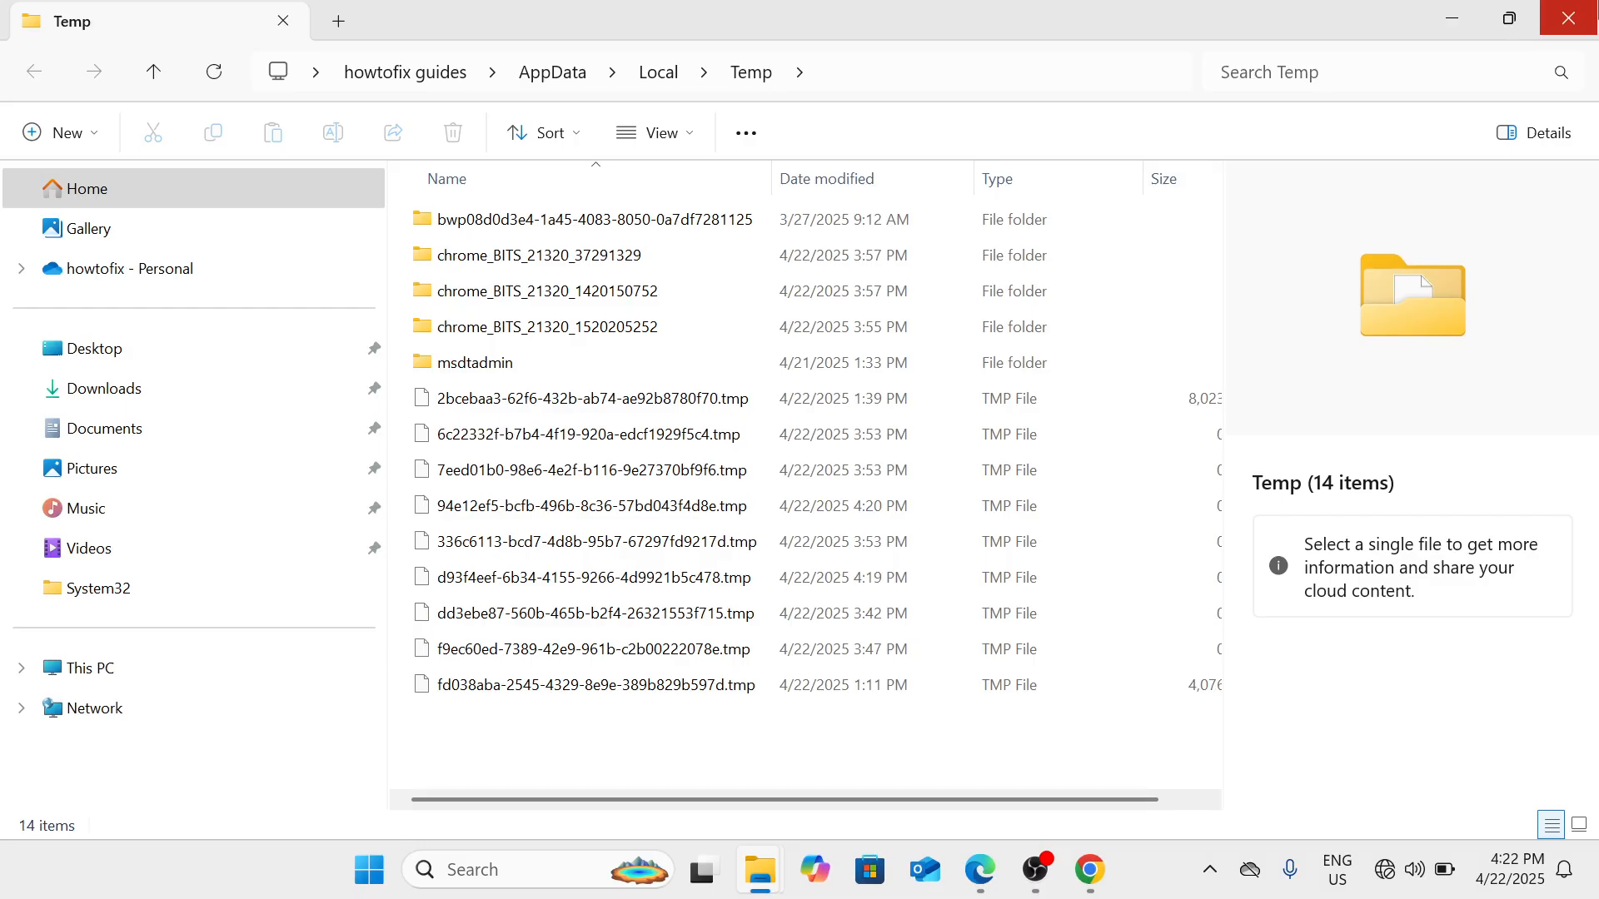
key("ctrl+a")
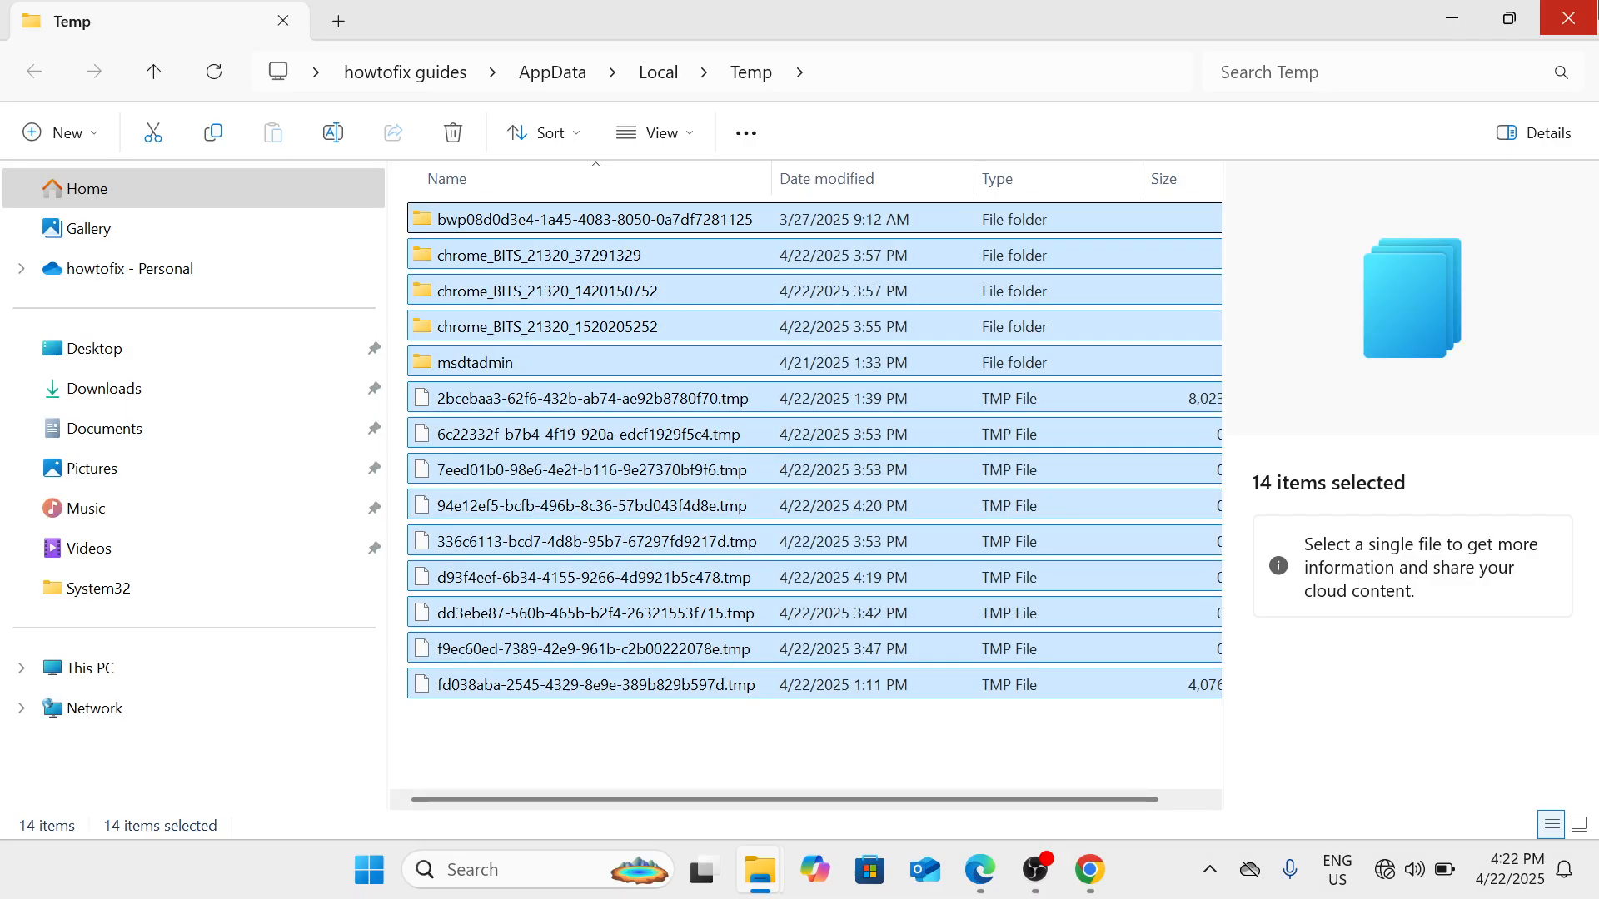
key("Delete")
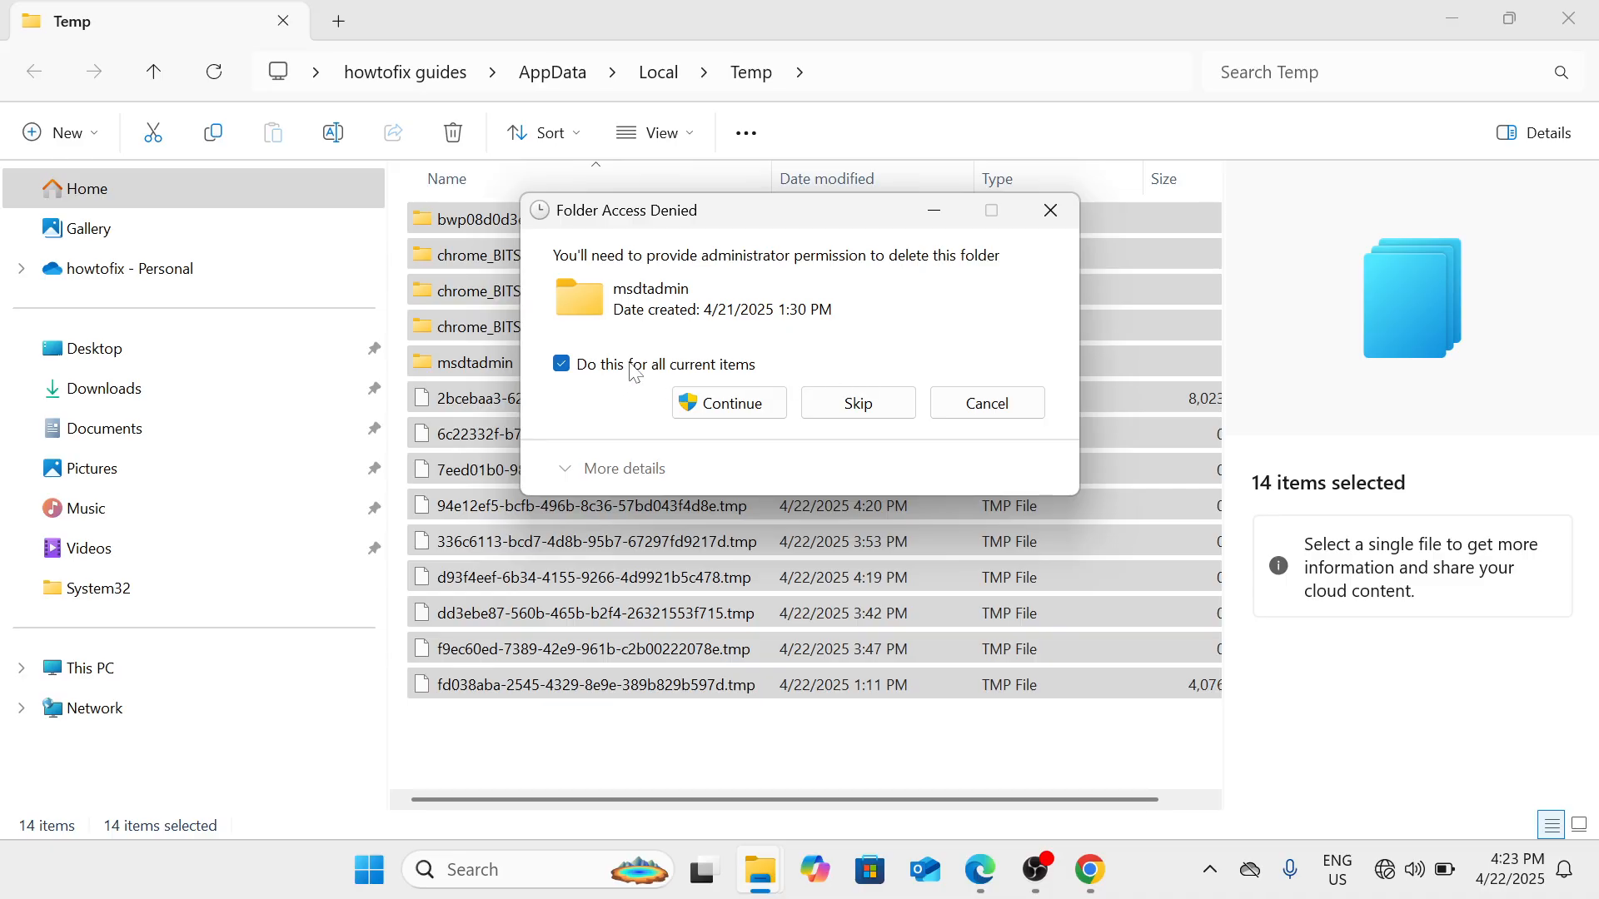
left_click(884, 416)
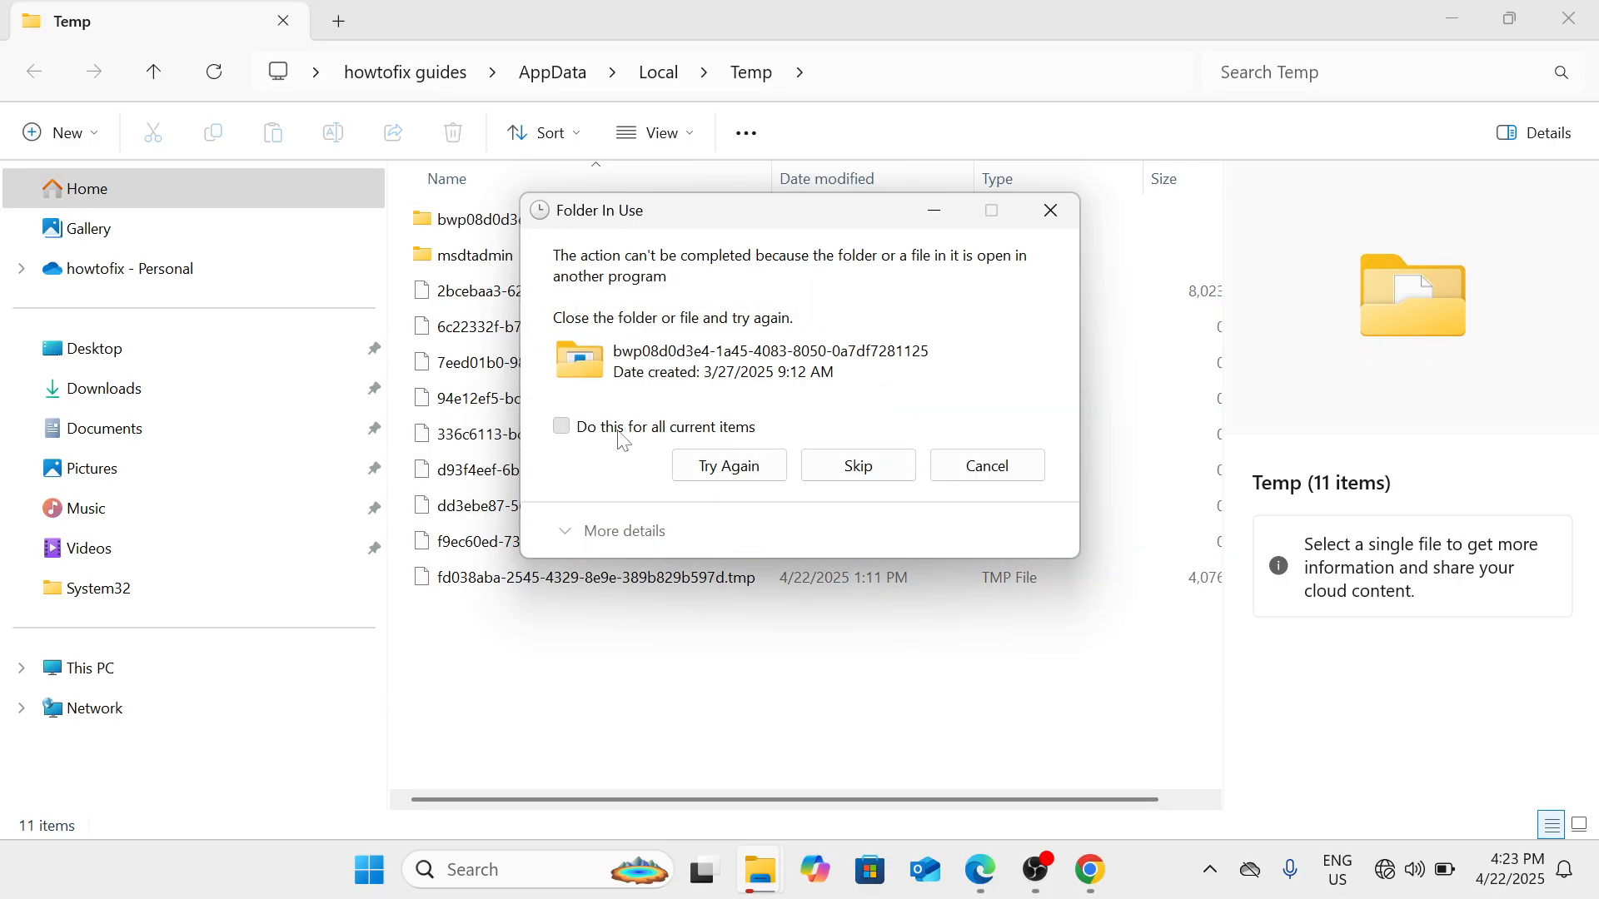
left_click(617, 433)
left_click(882, 467)
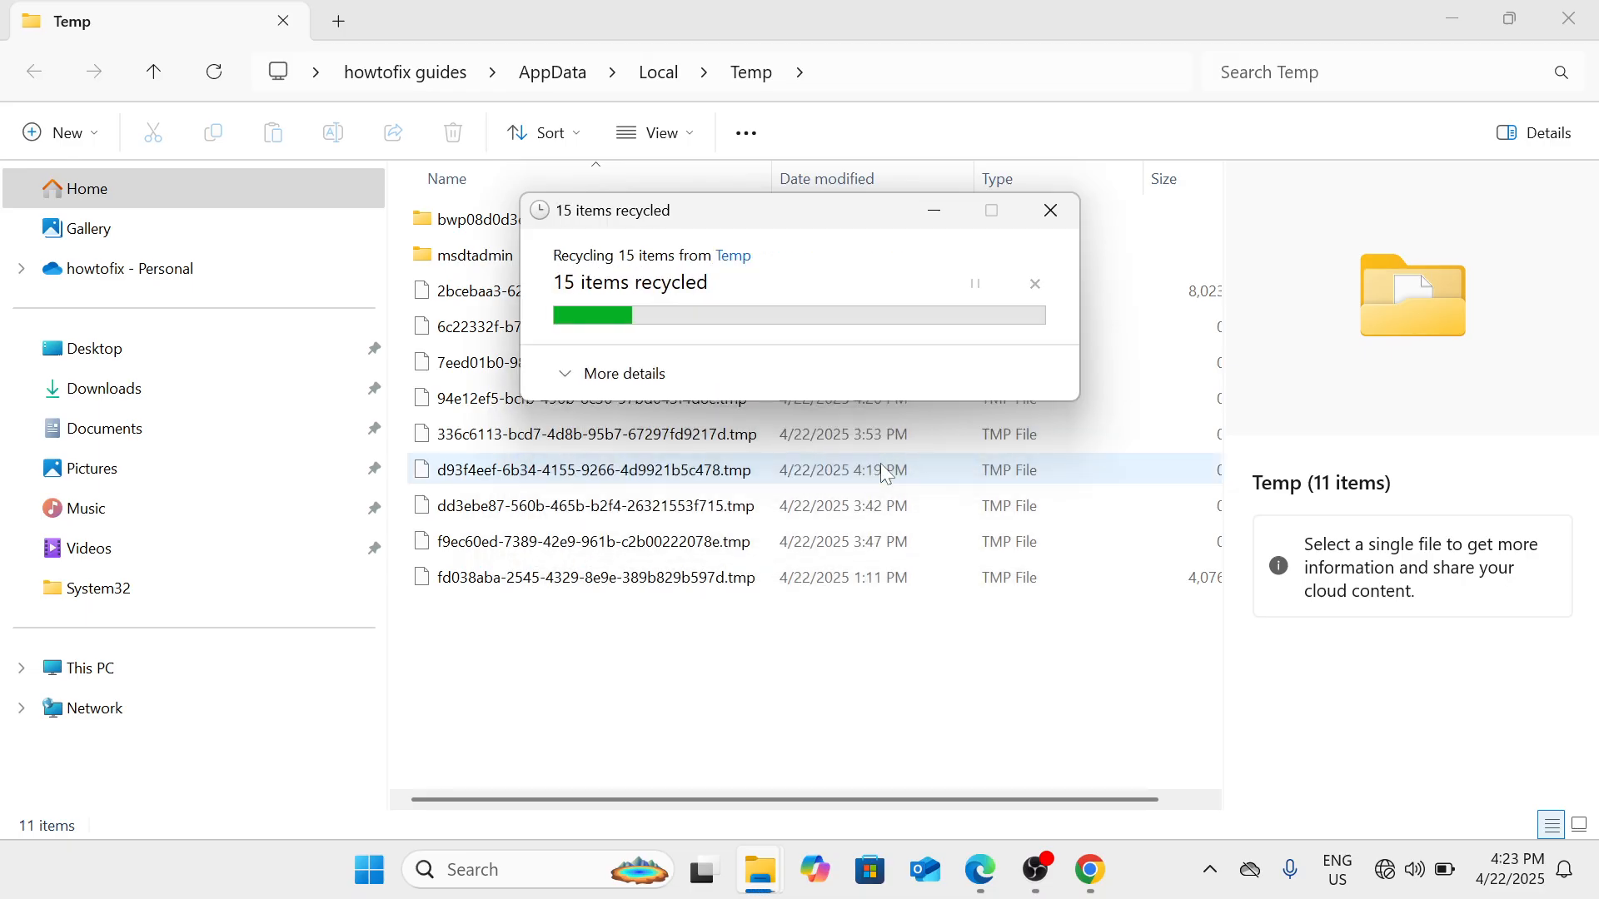
left_click(1570, 18)
- Open the Windows Temp folder with the temp command, select all its items, and close the folder without deleting them
key("super+r")
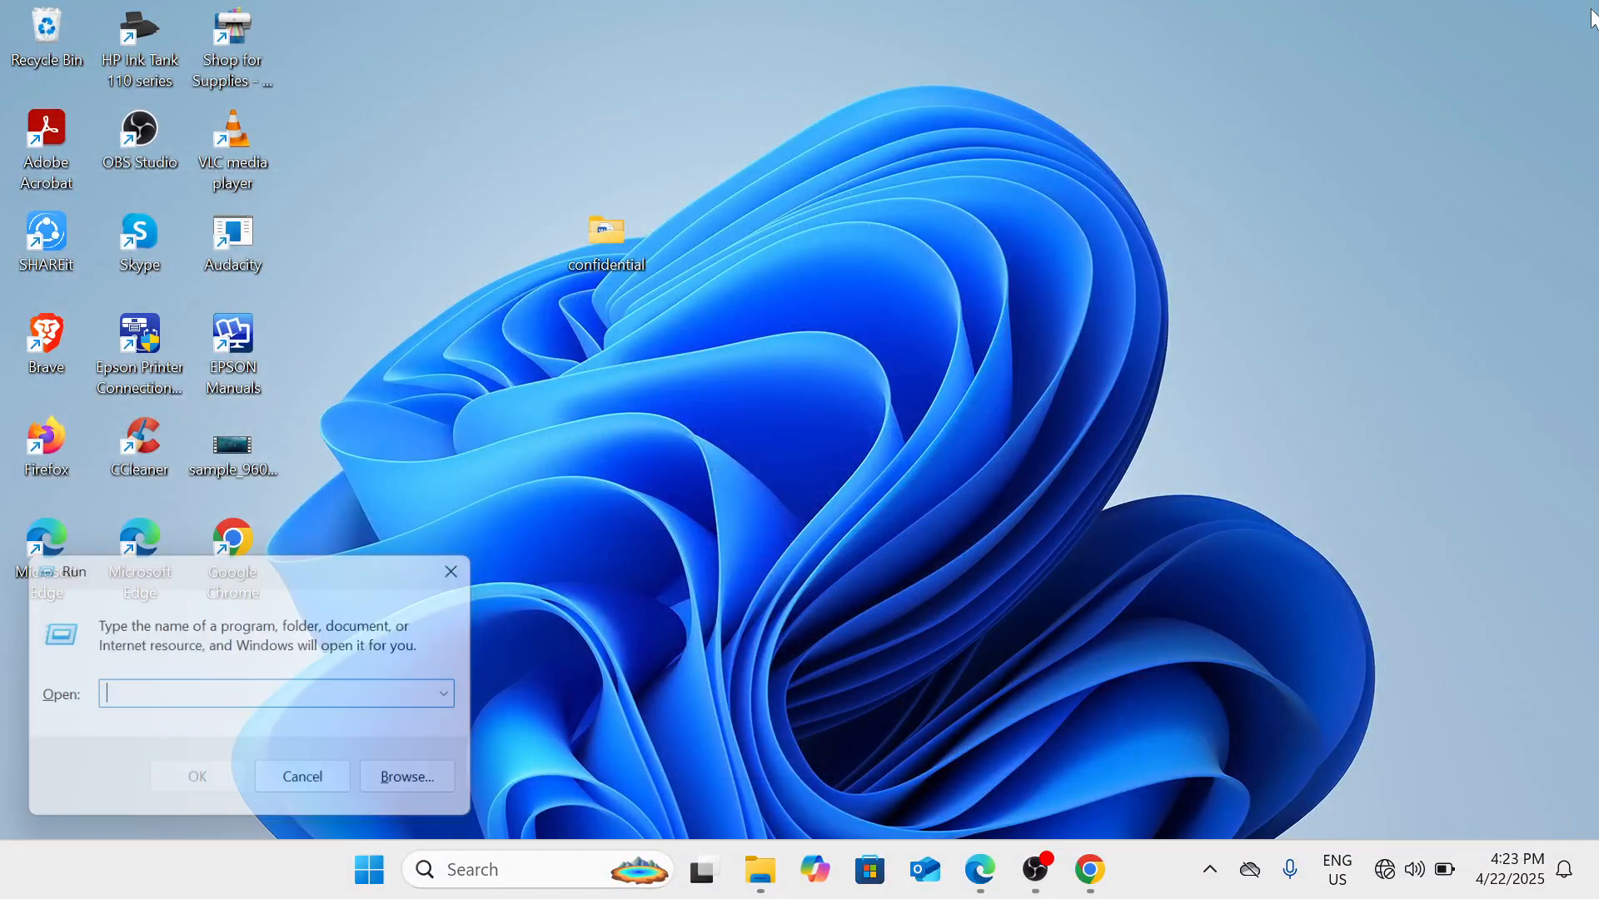
type("temp")
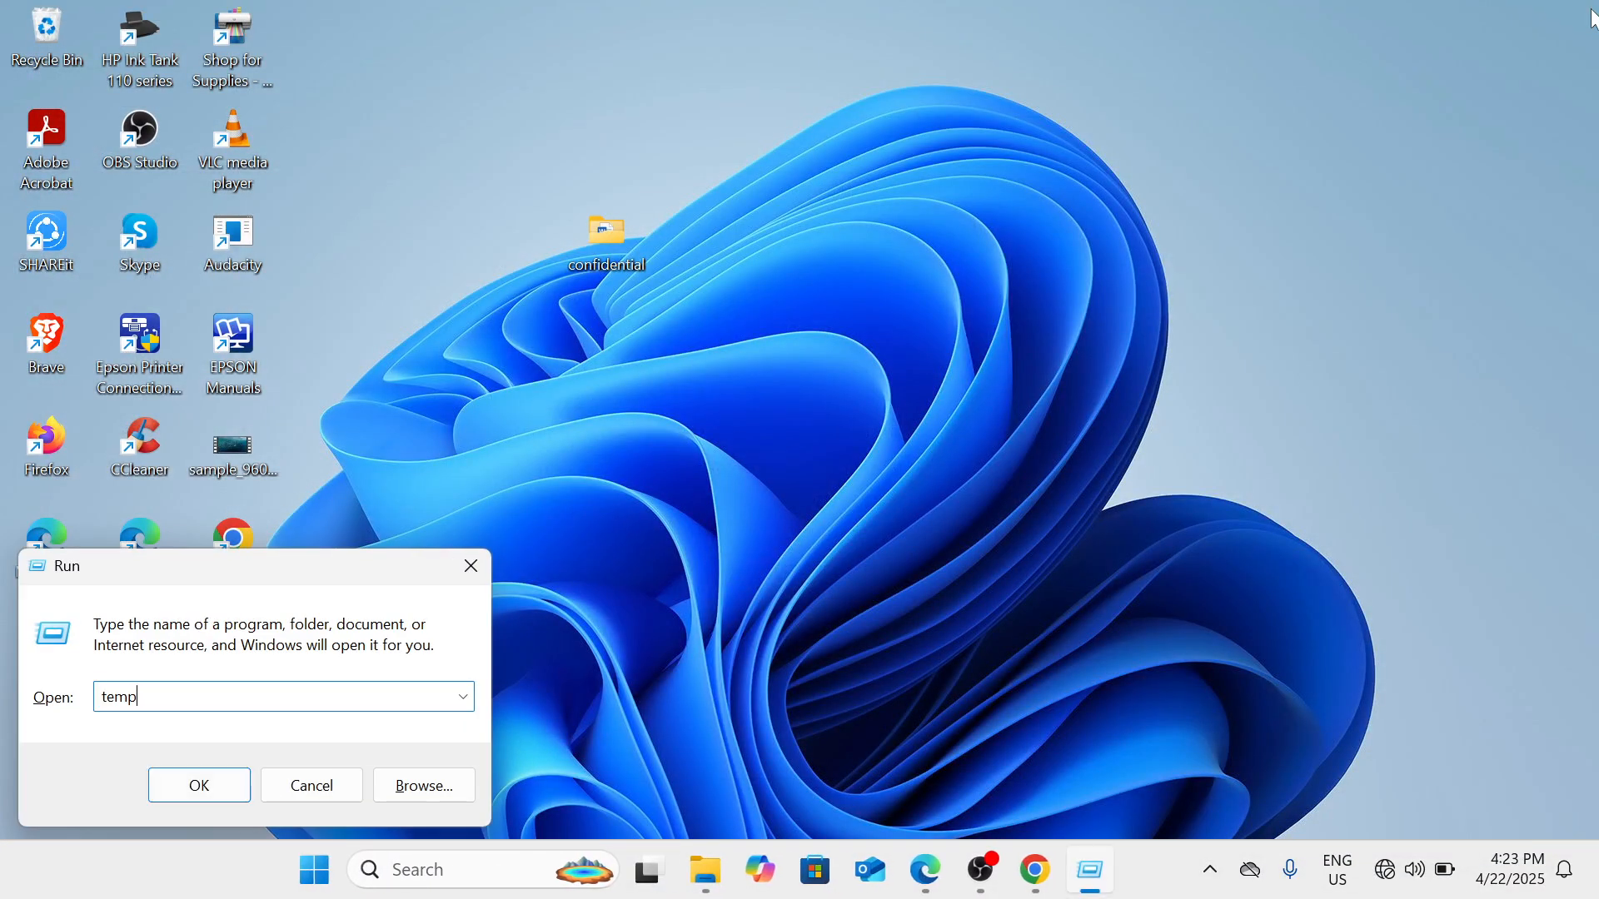
key("Return")
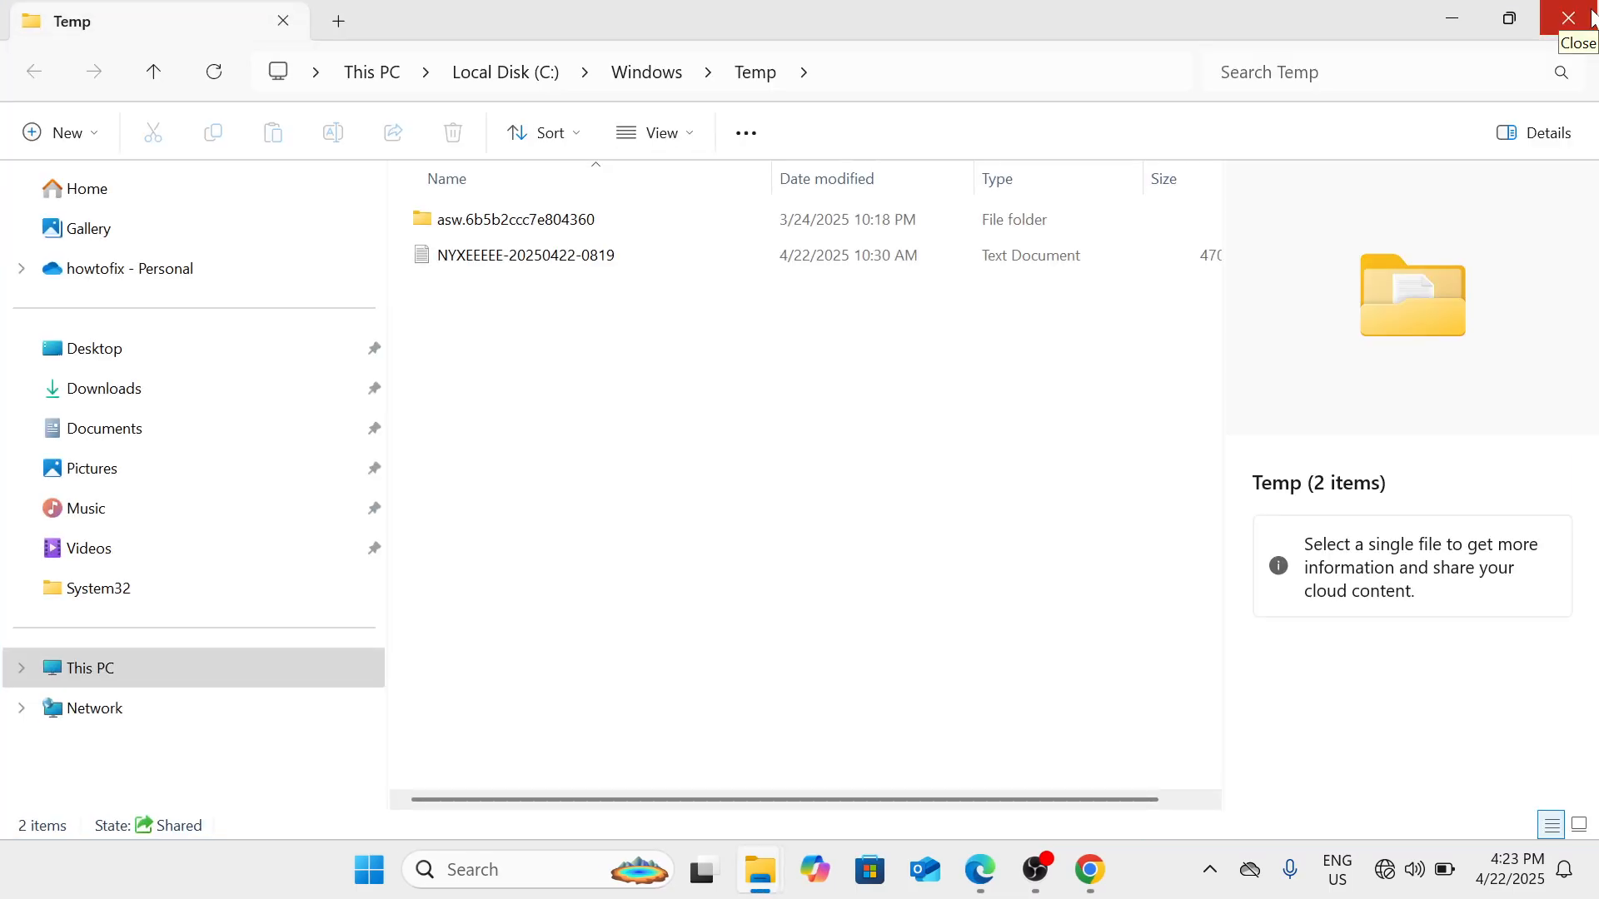
key("ctrl+a")
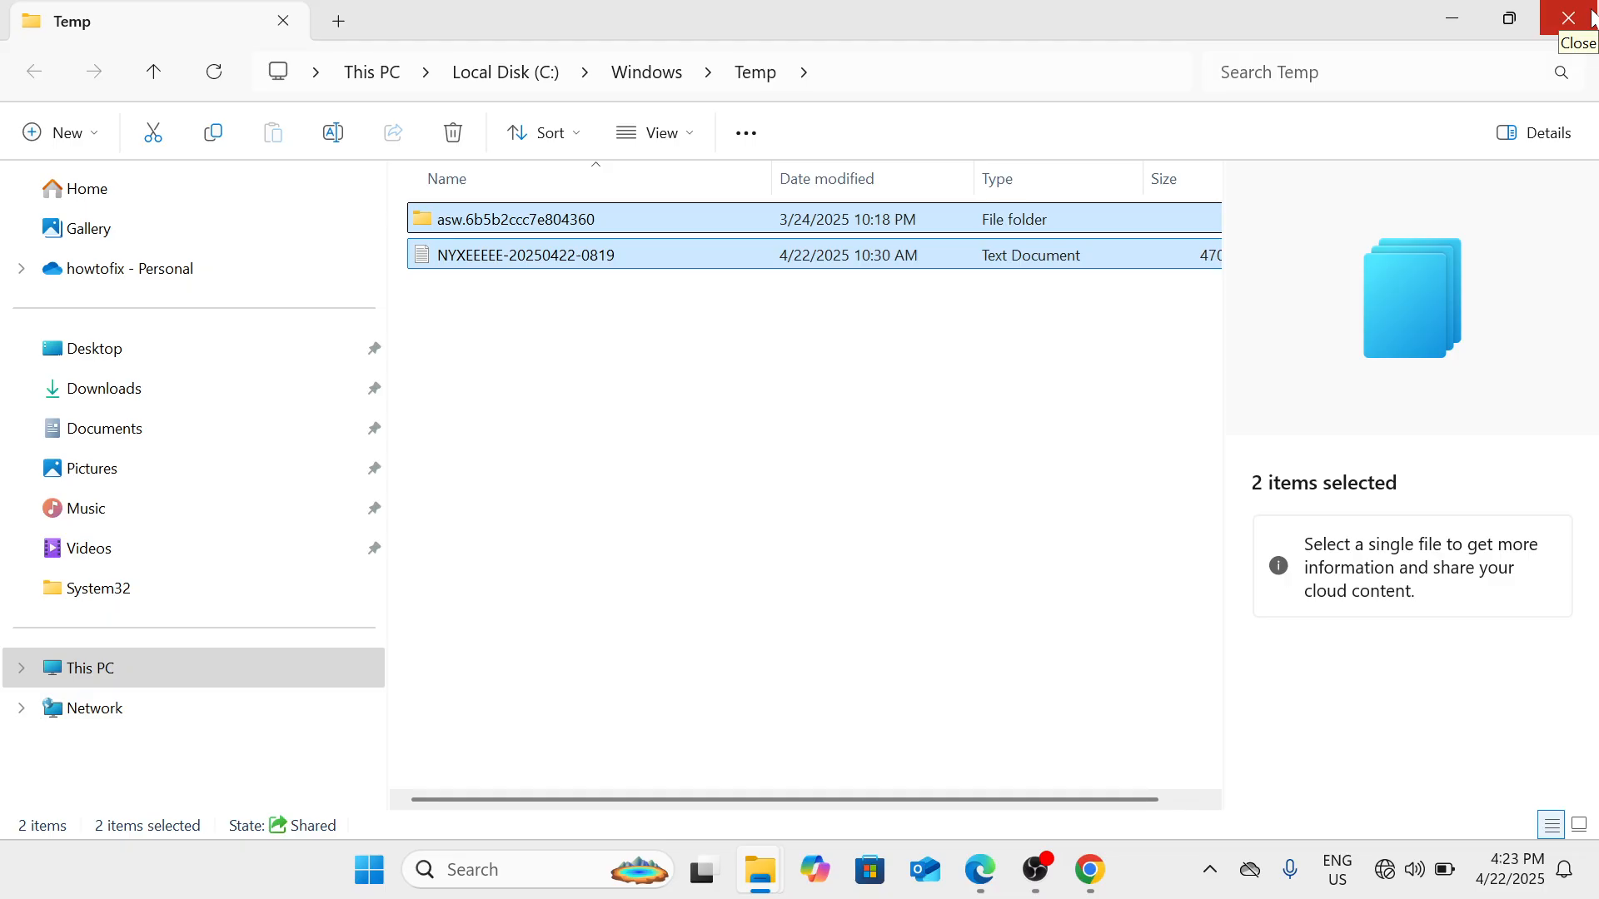
left_click(1591, 17)
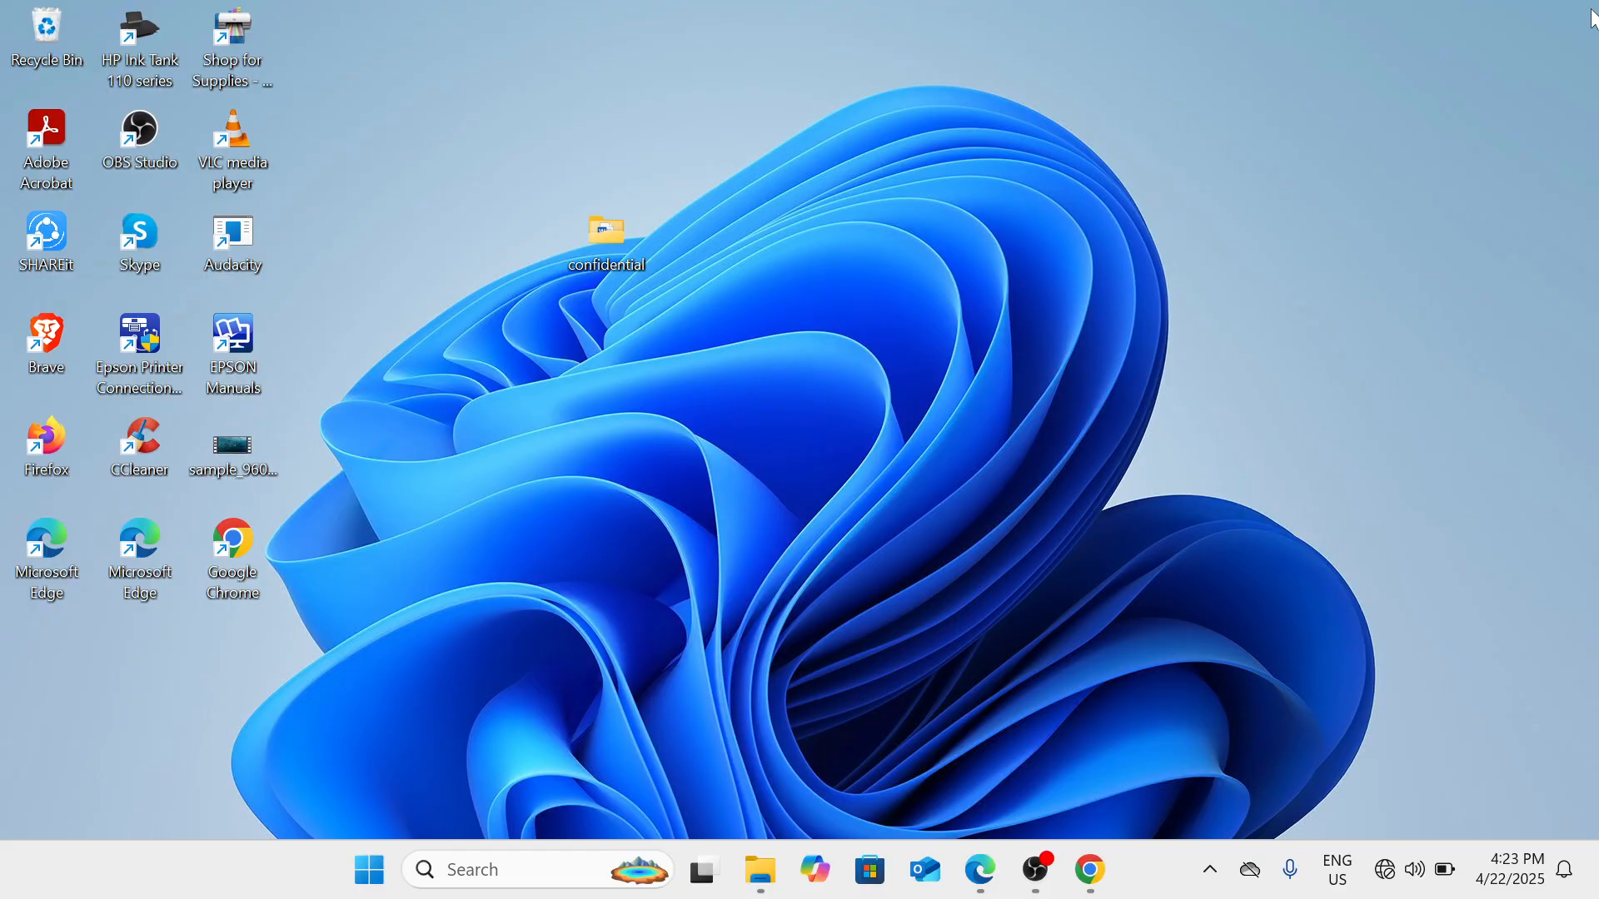
- Open the Prefetch folder with the prefetch command, select all its contents, and close the folder without deleting anything
key("super+r")
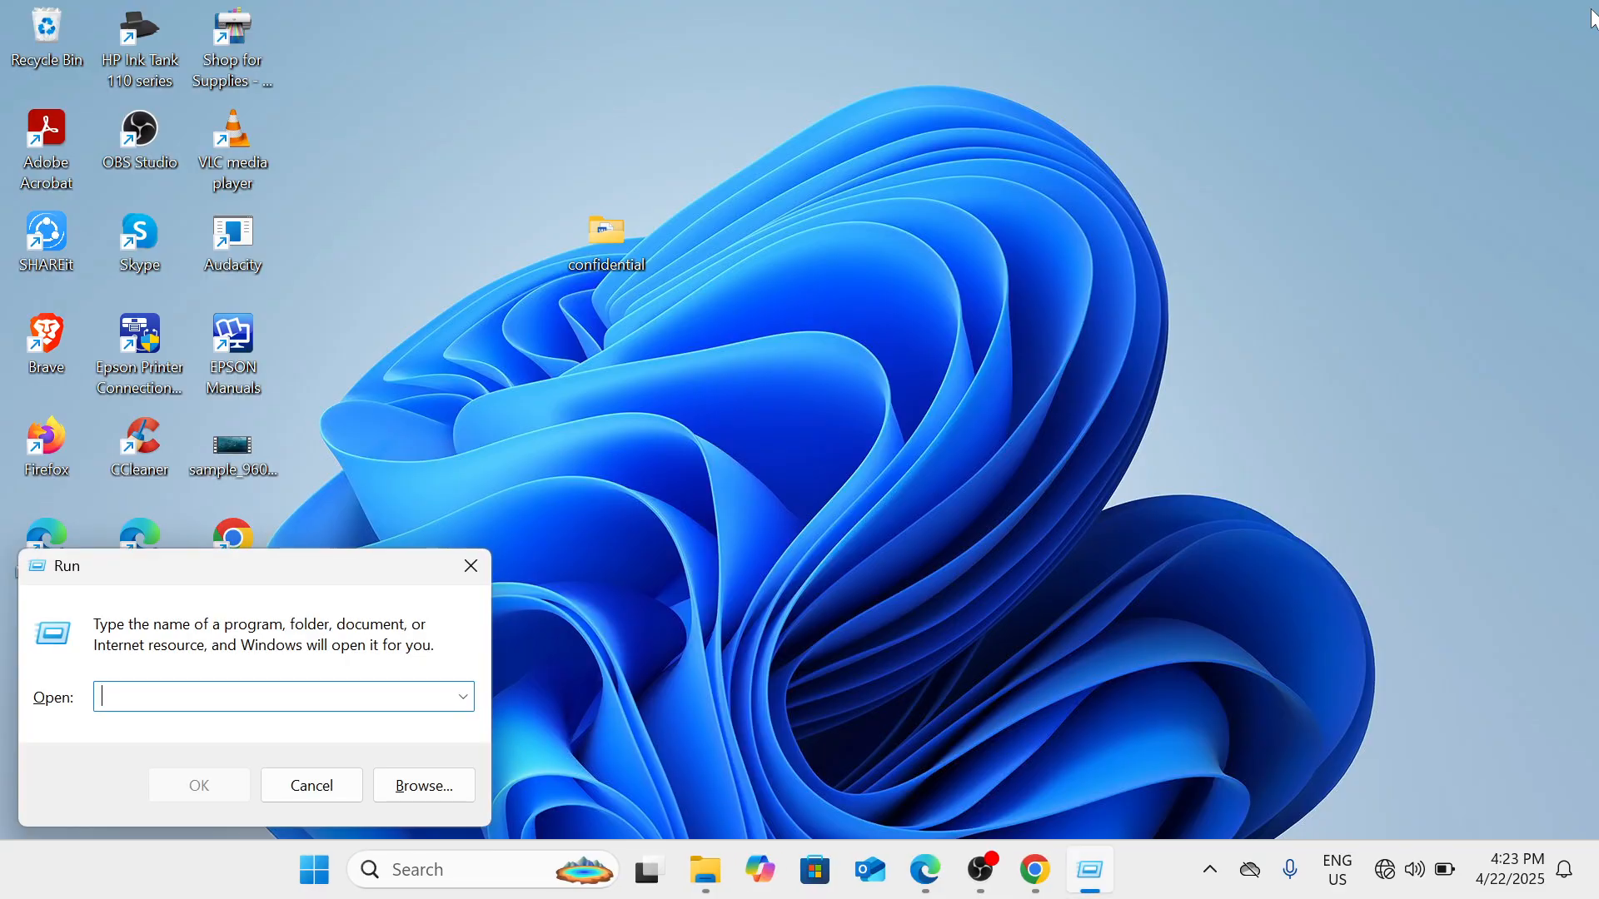
type("prefetch")
key("Return")
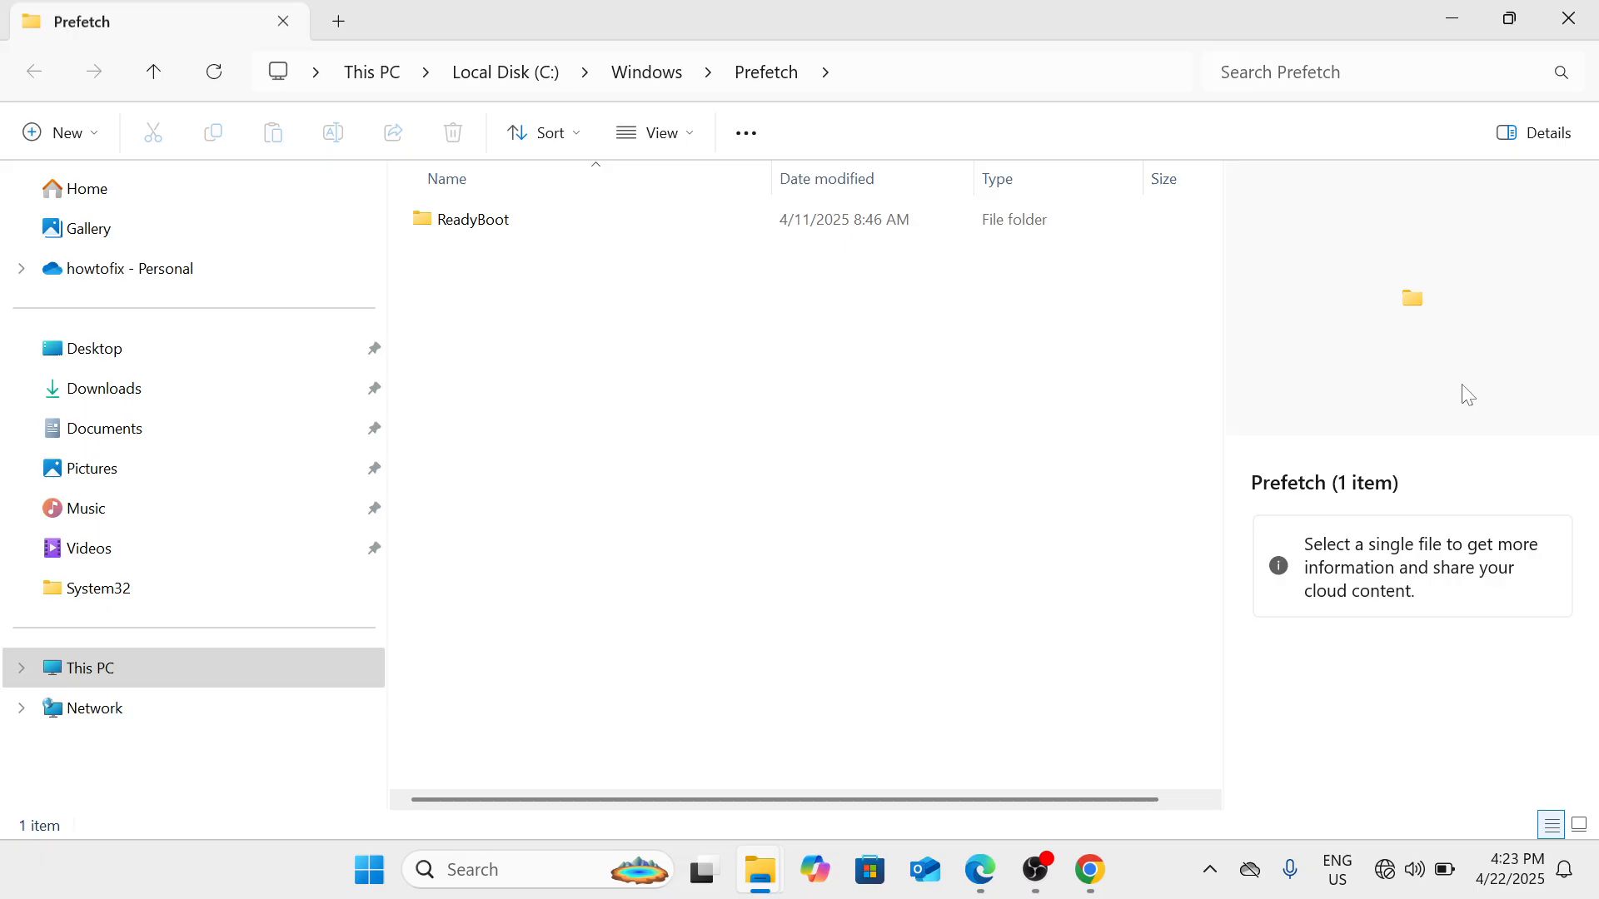
key("ctrl+a")
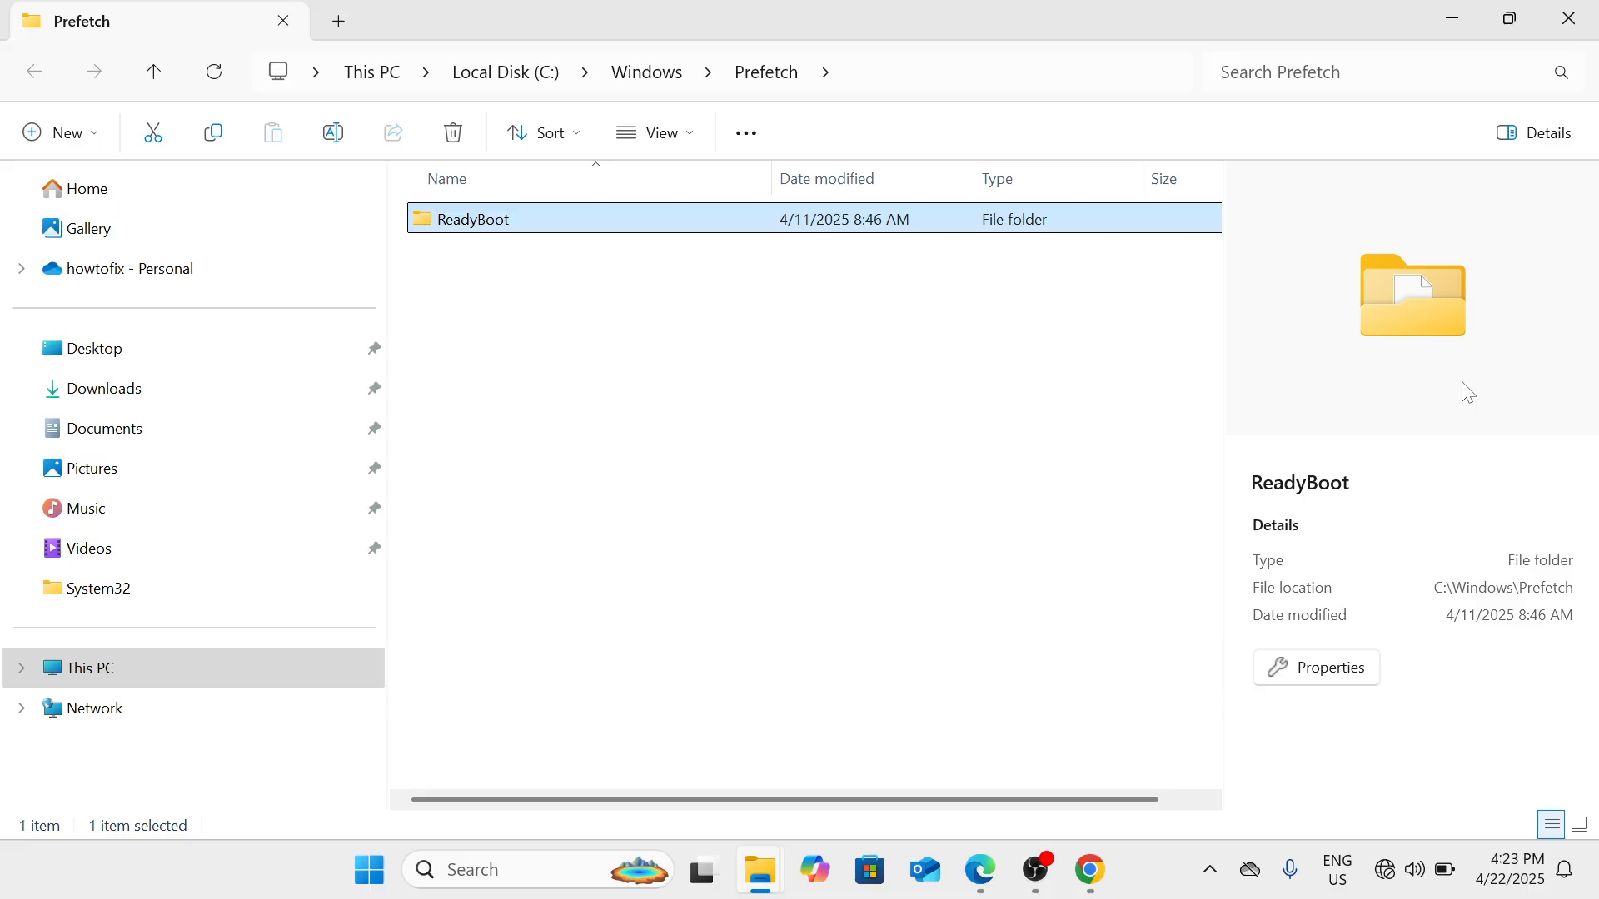
left_click(1595, 10)
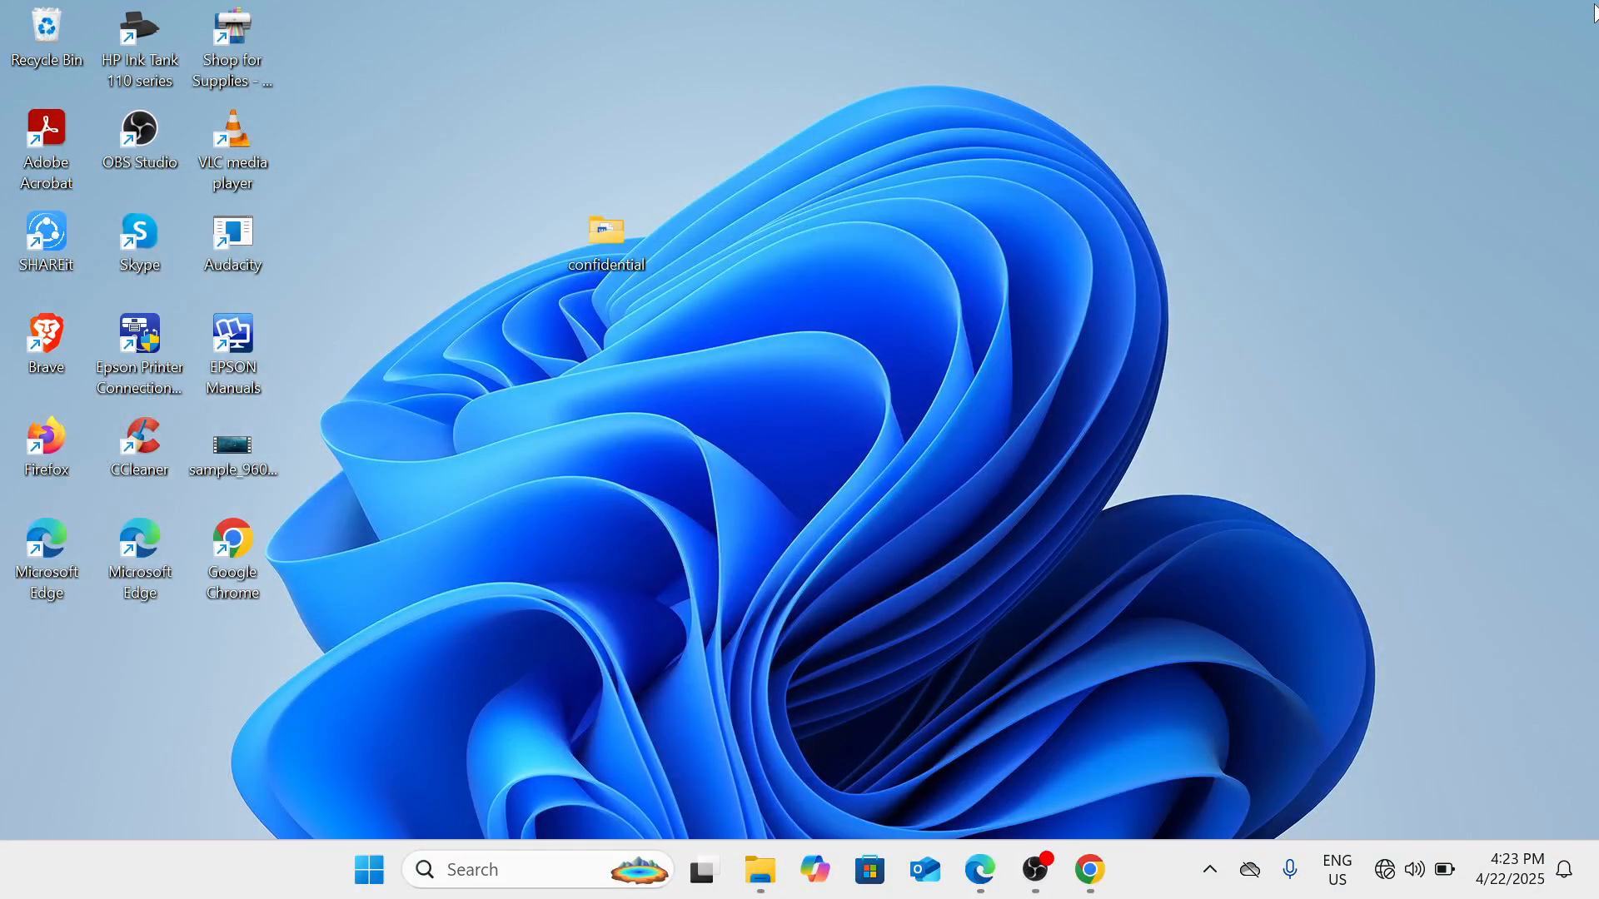
- Open System Configuration with the msconfig command
key("super+r")
type("m")
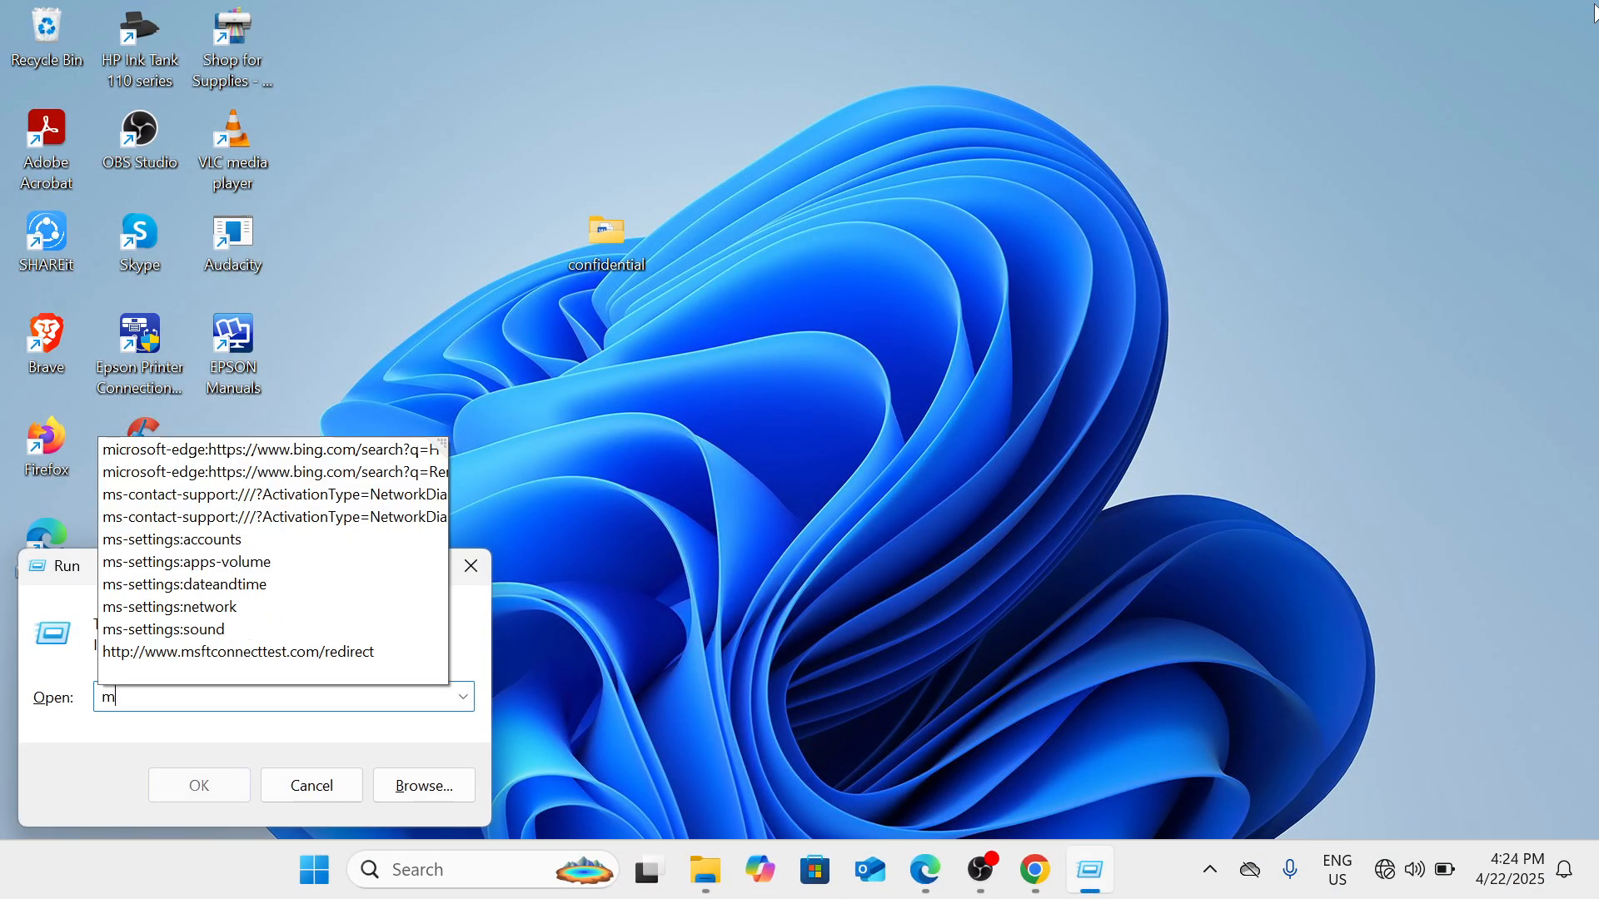
type("aconfig")
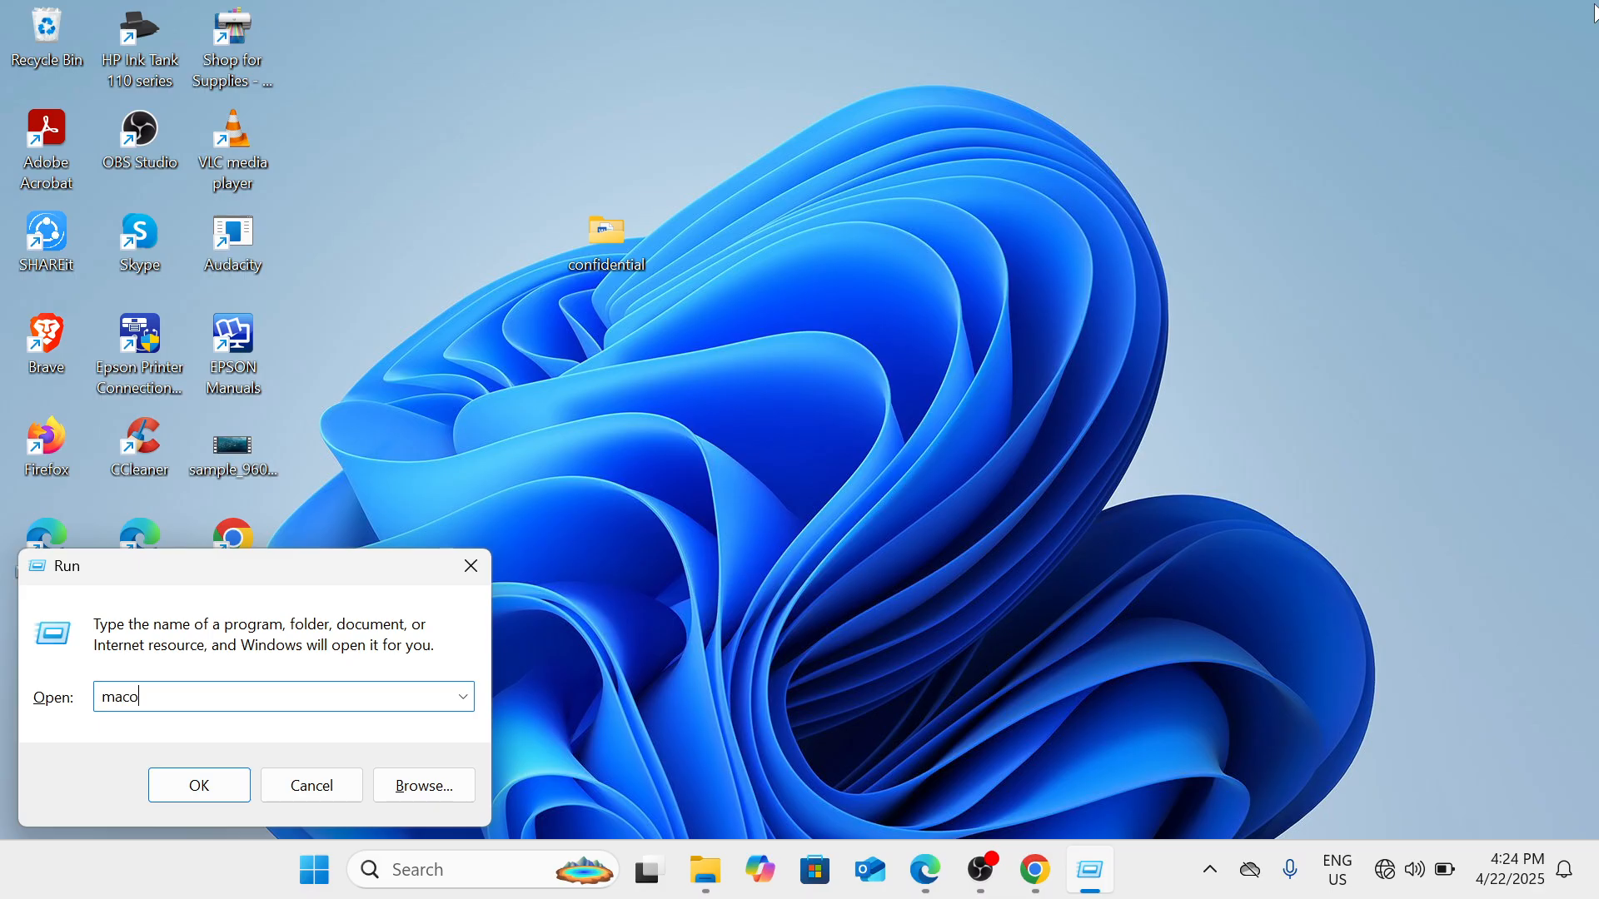
key("BackSpace")
key("BackSpace")
key("BackSpace")
key("BackSpace")
key("BackSpace")
key("BackSpace")
key("BackSpace")
type("sconfig")
key("Return")
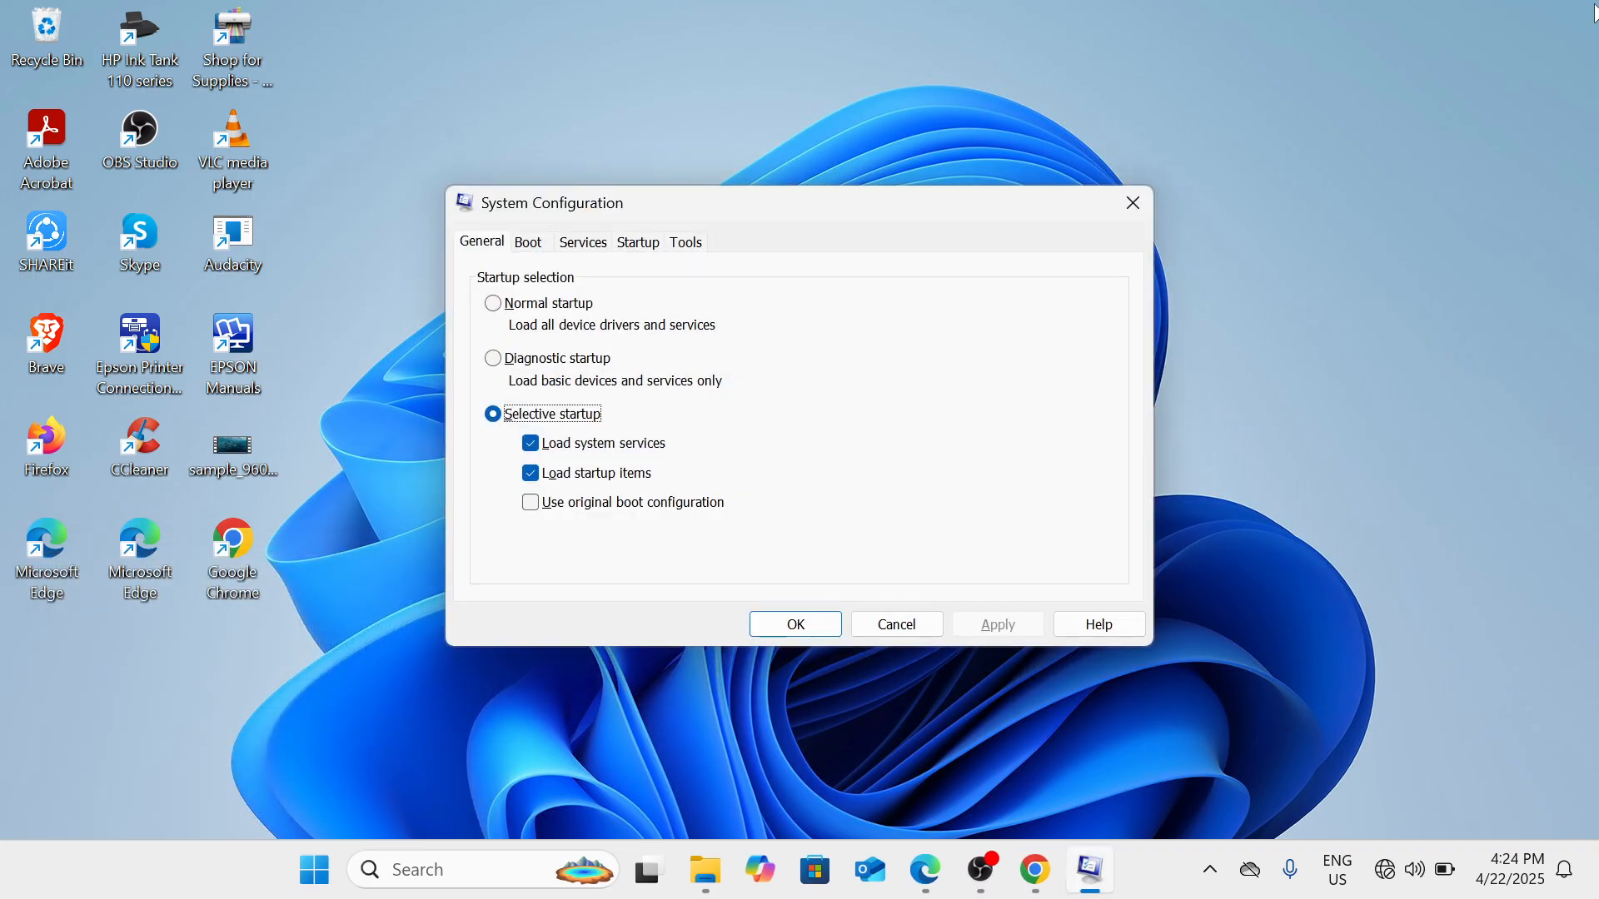
- Review the services with all Microsoft services hidden, and close System Configuration without applying changes
left_click(594, 244)
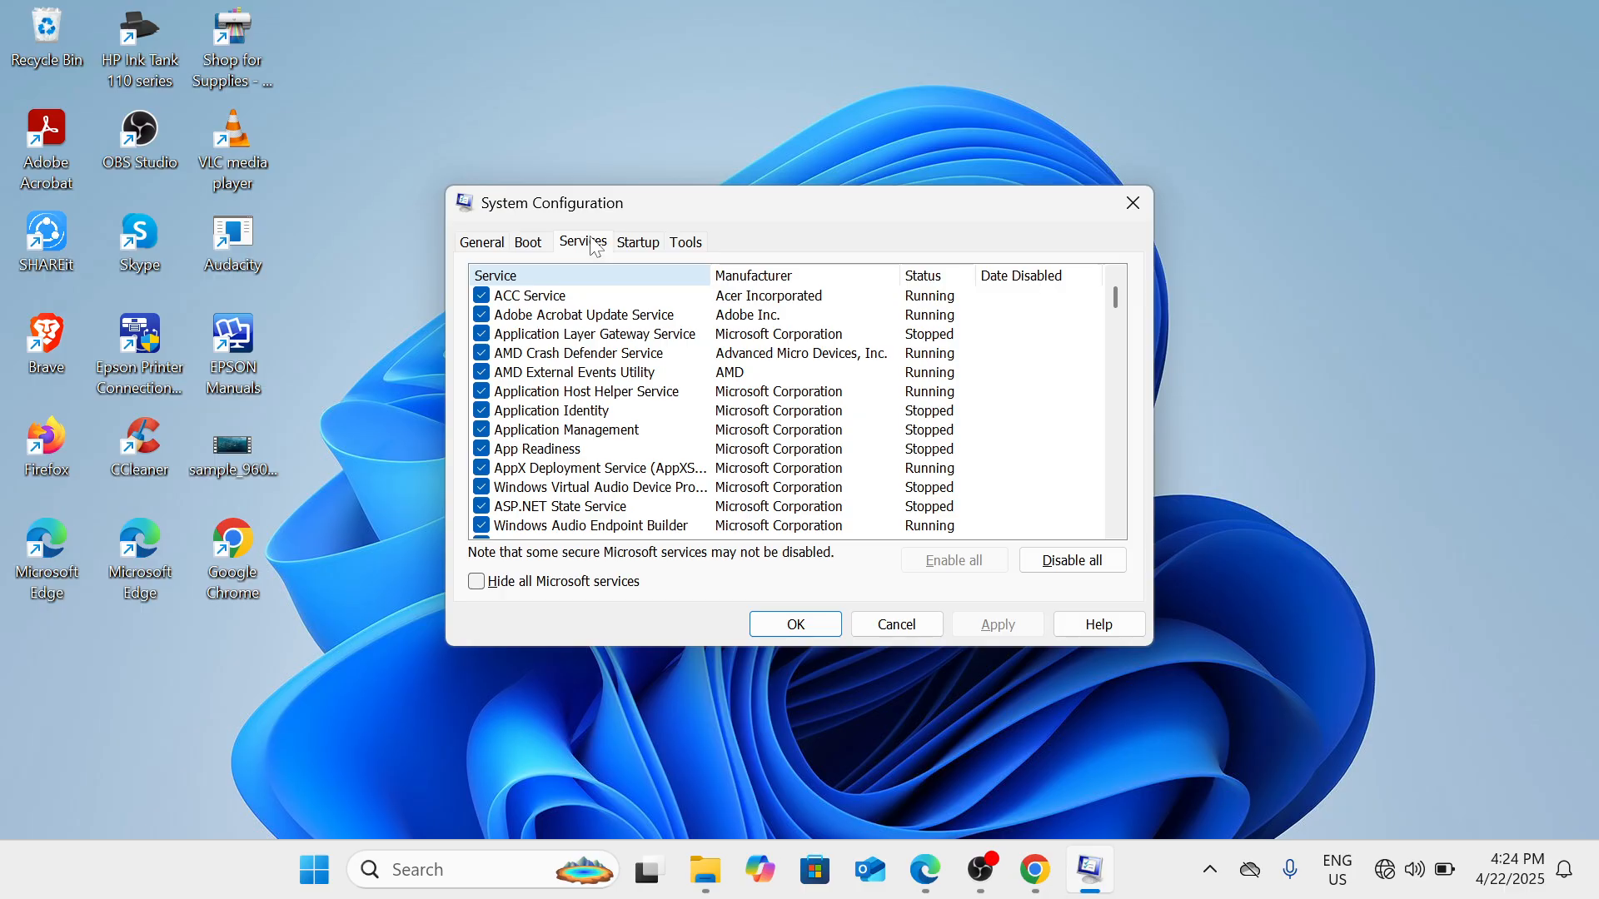
left_click(476, 582)
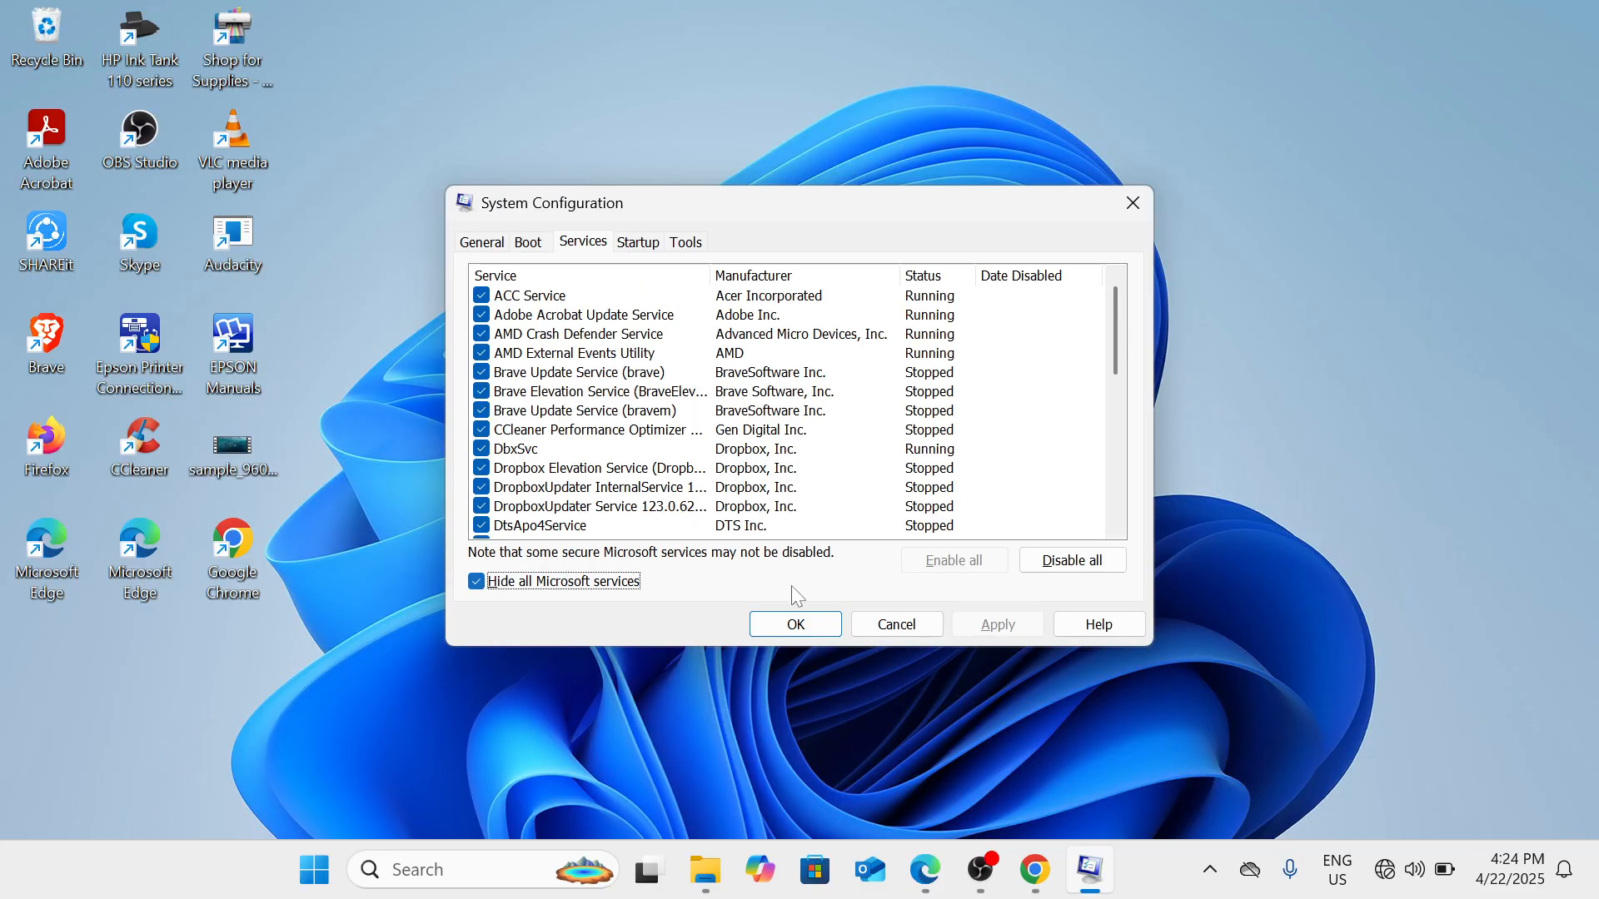
left_click(1132, 200)
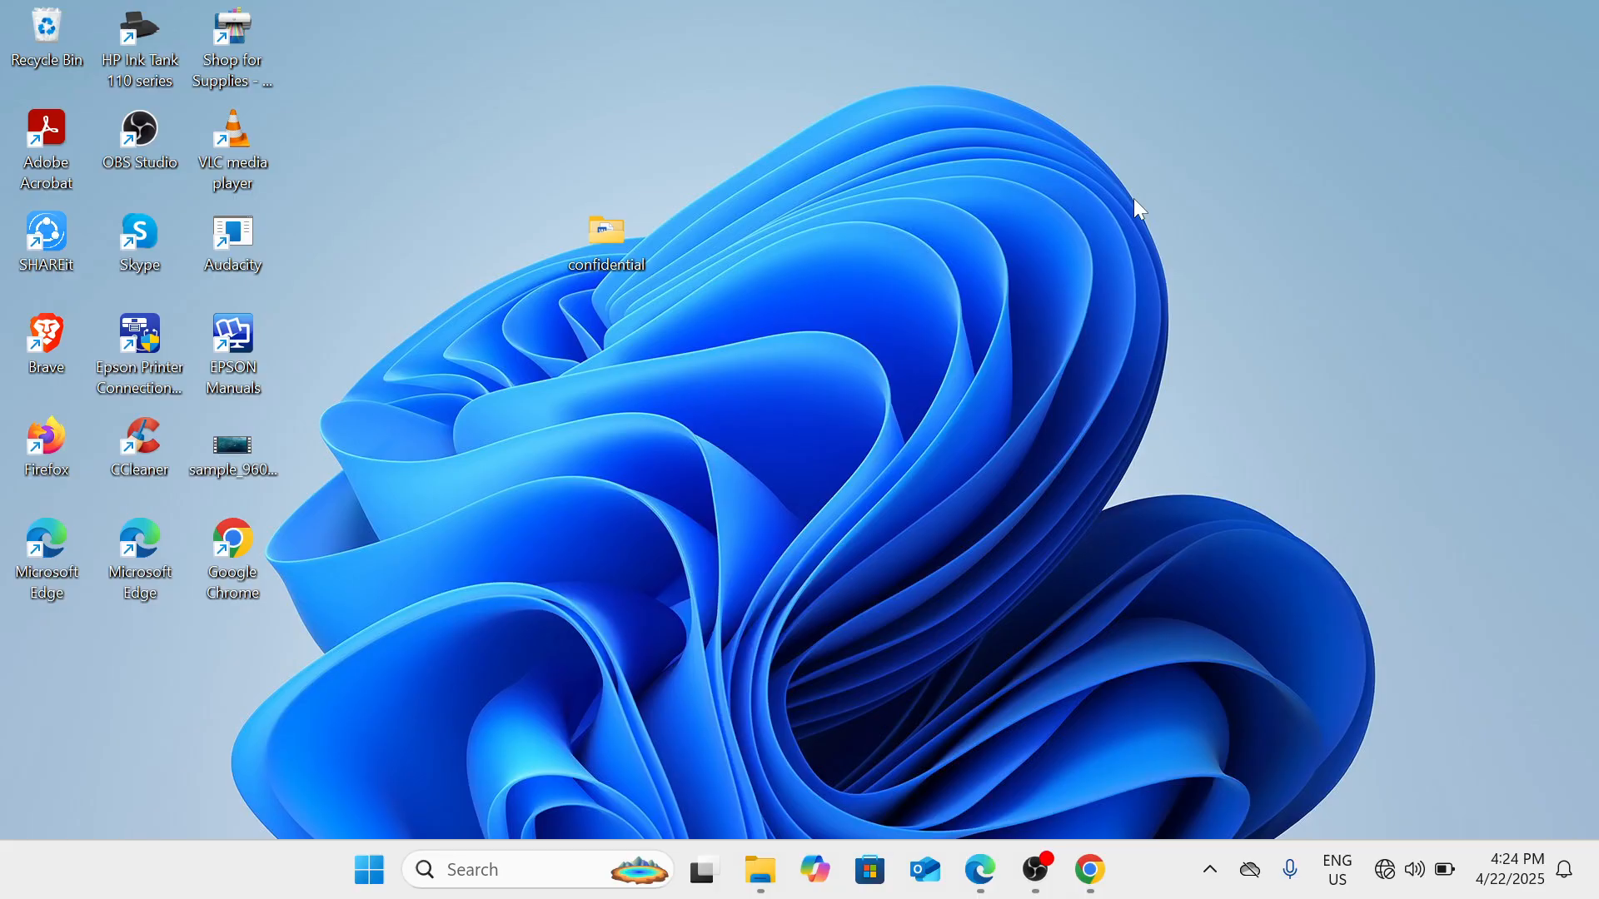
- Open Registry Editor with the regedit command
key("super+r")
type("reg")
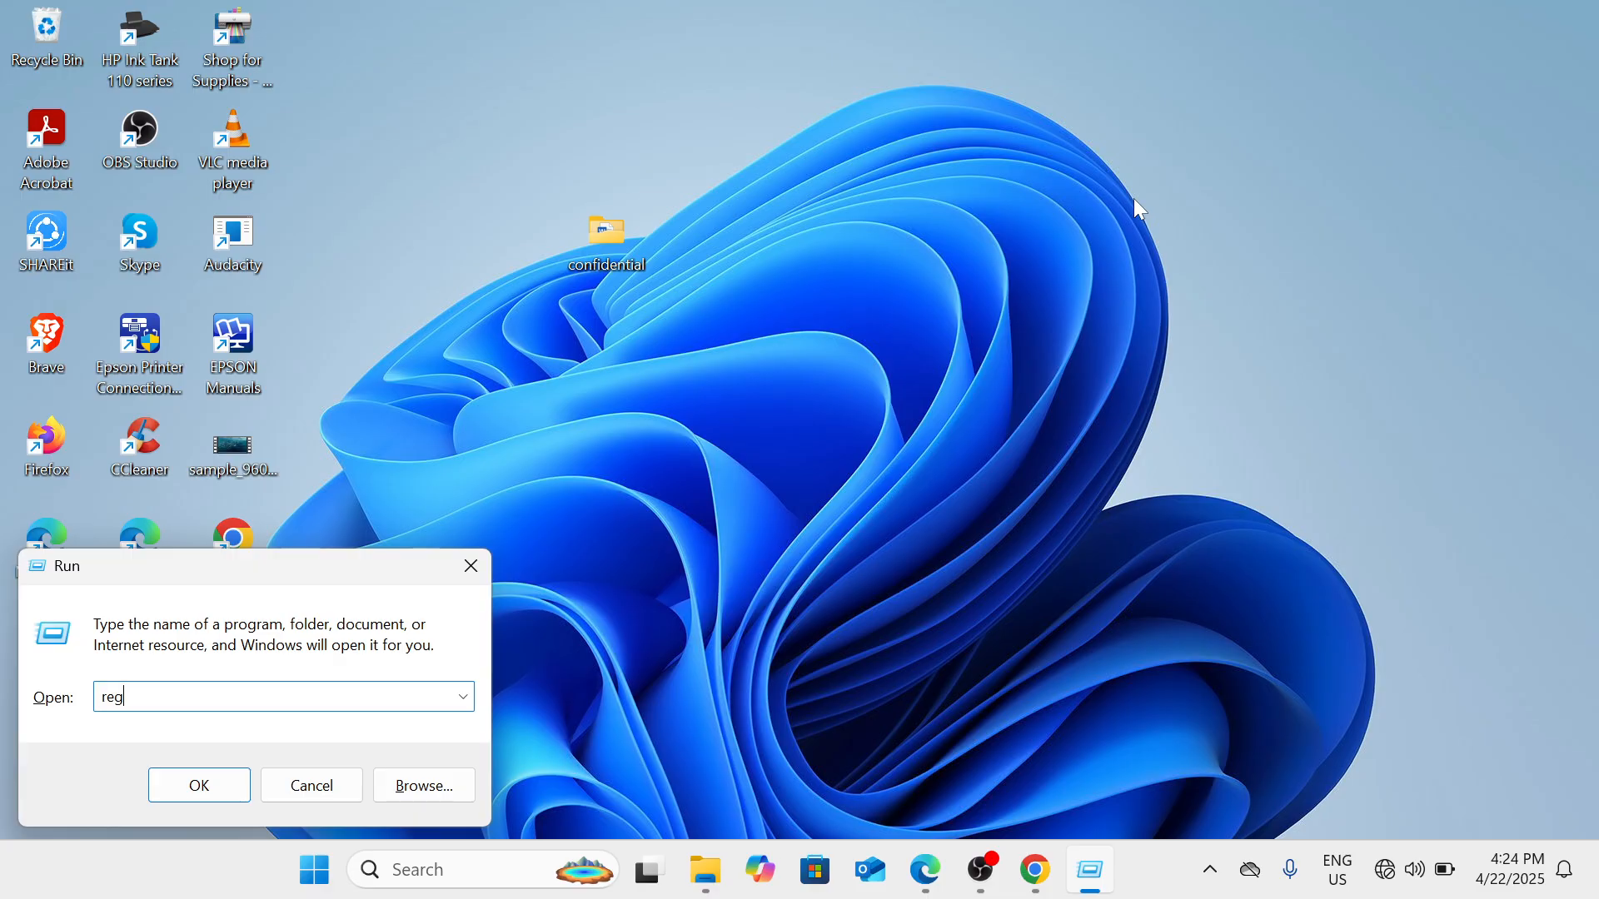
type("edit")
key("Return")
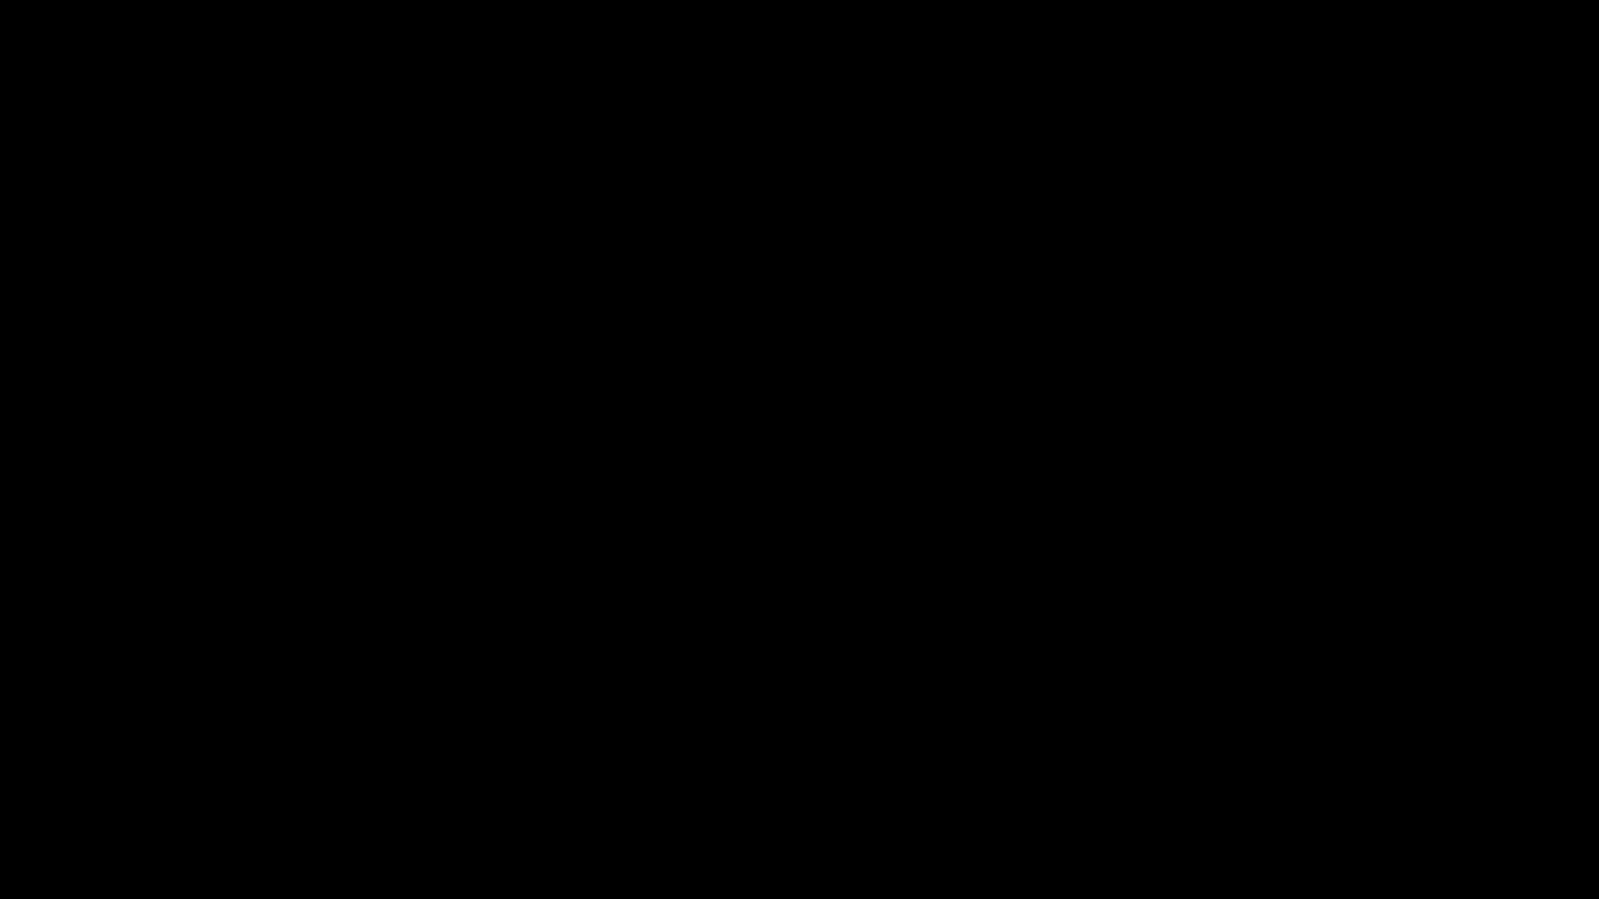
- Collapse the HKEY_LOCAL_MACHINE branch and open the HKEY_CURRENT_USER\Control Panel\Mouse key
scroll(333, 417, "up", 20)
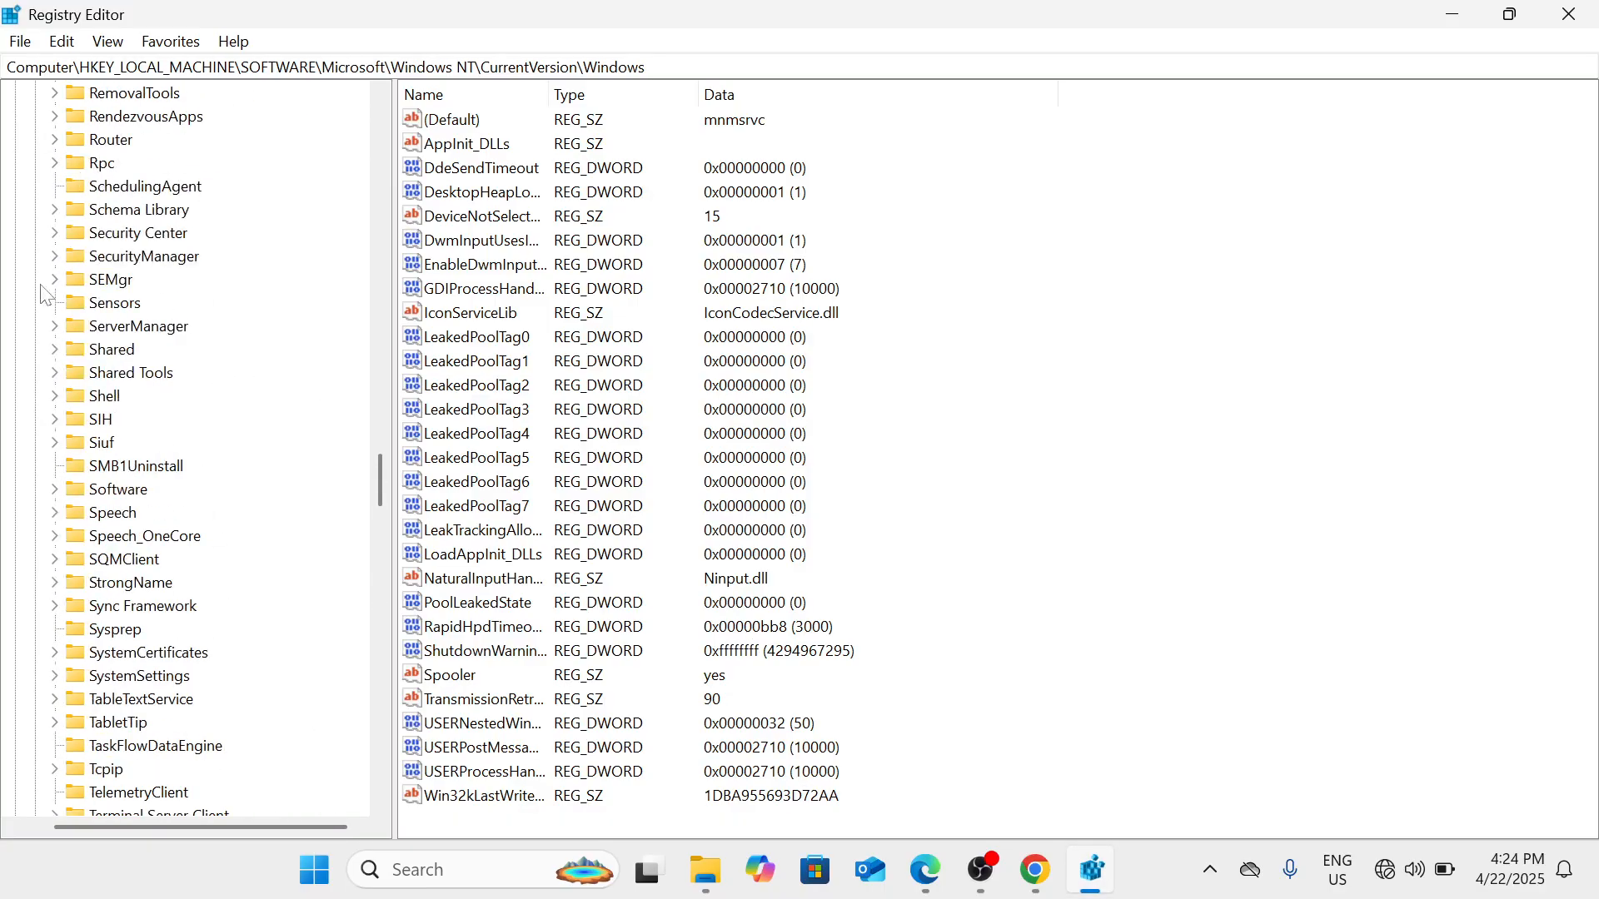
scroll(46, 296, "up", 20)
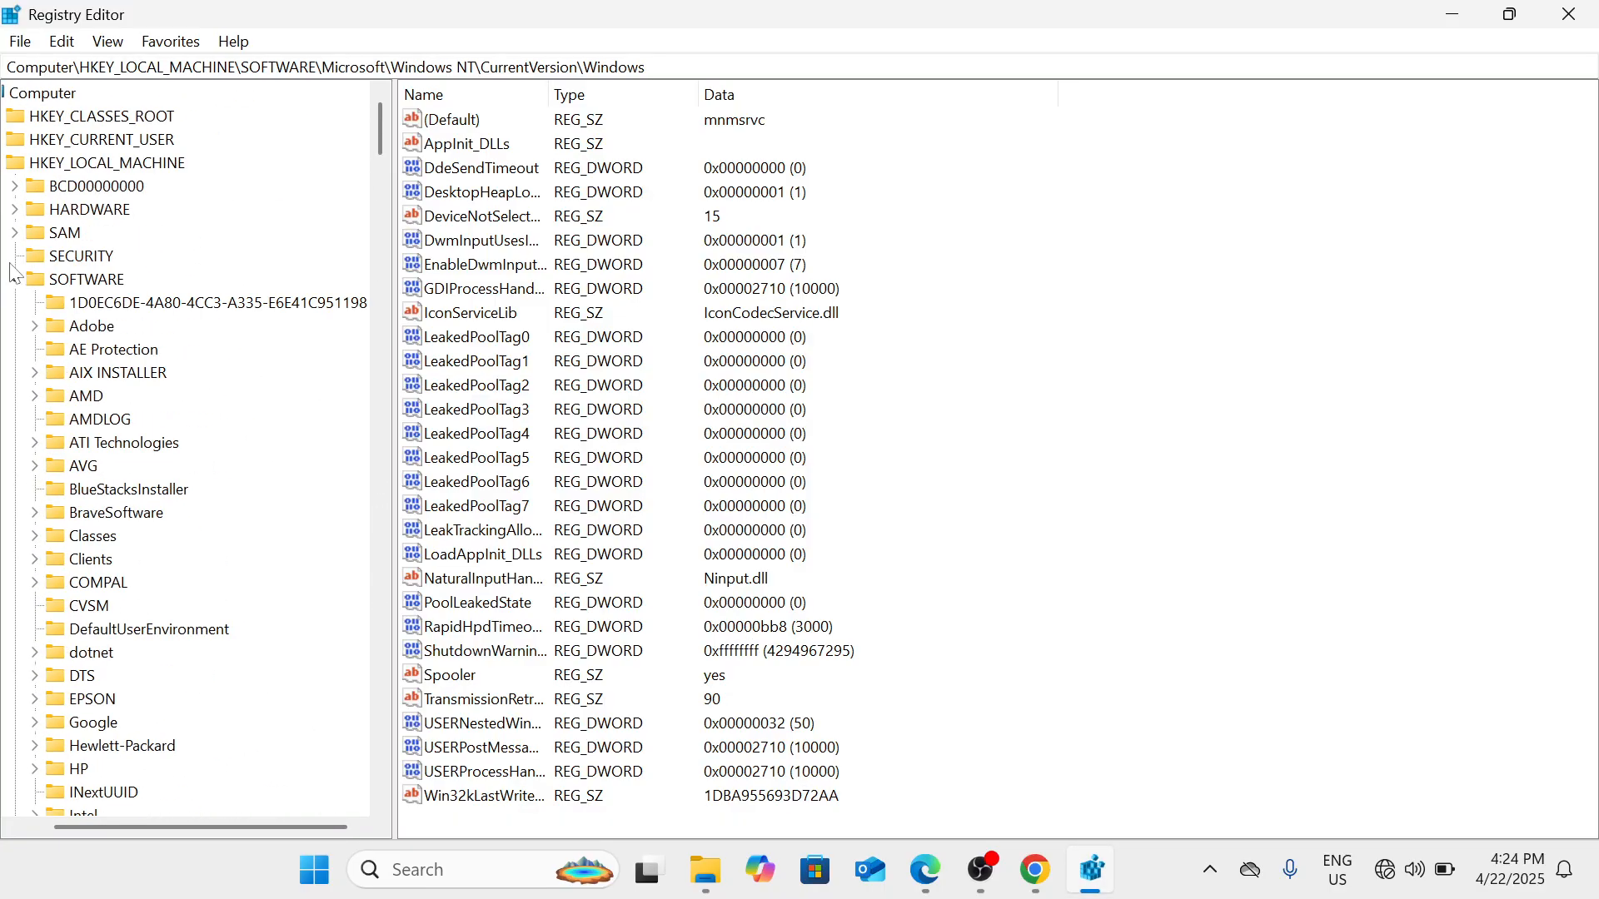
double_click(16, 164)
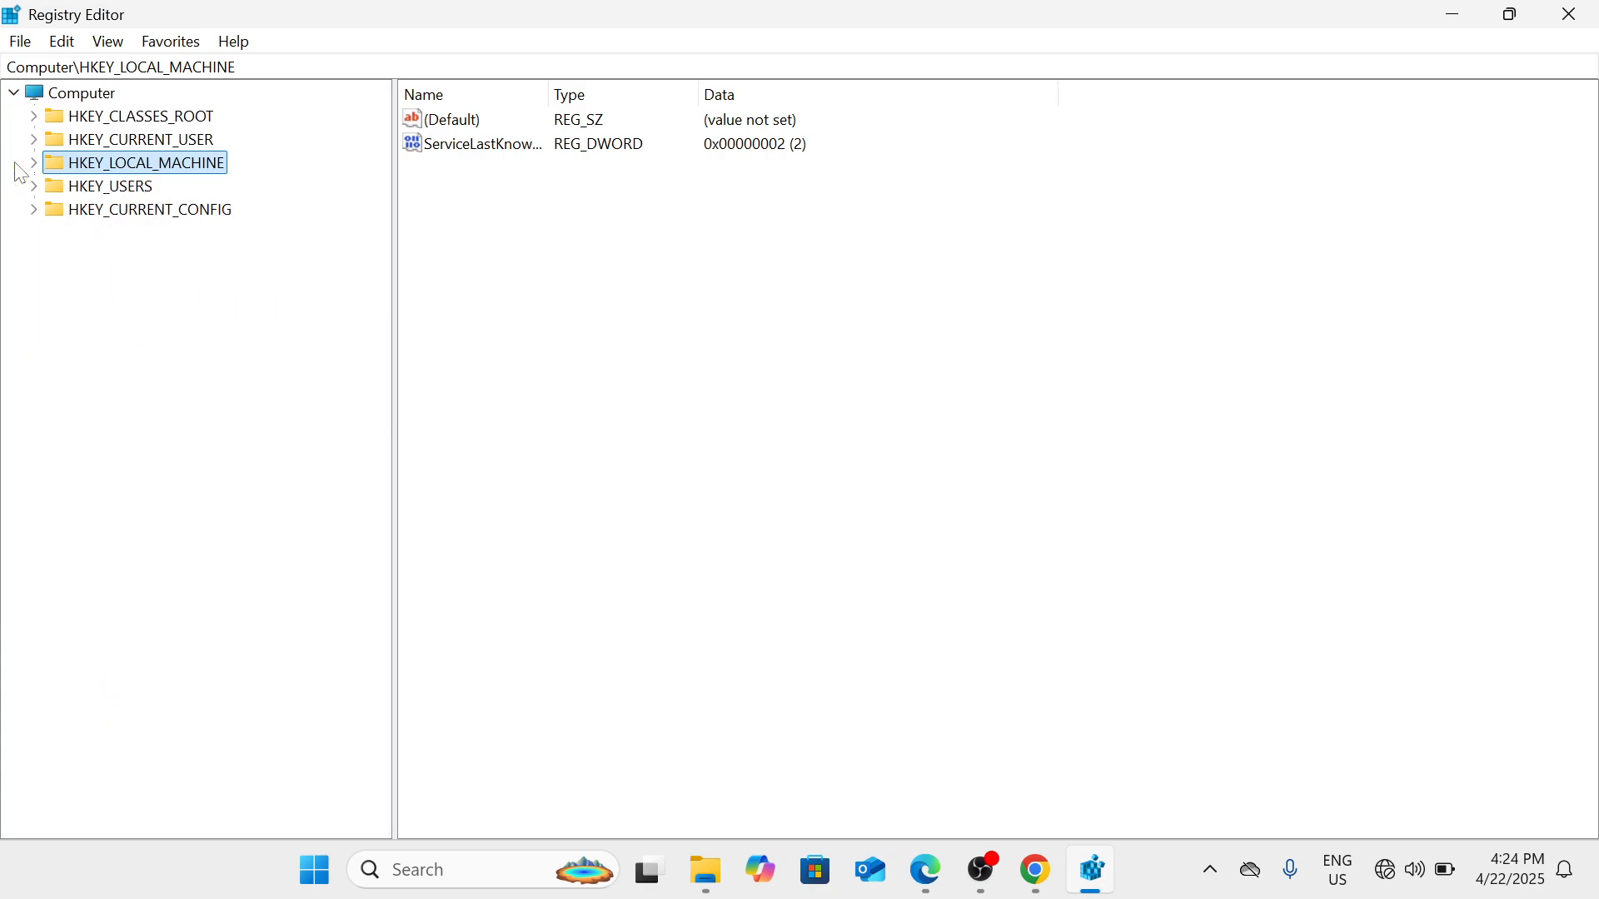
double_click(192, 141)
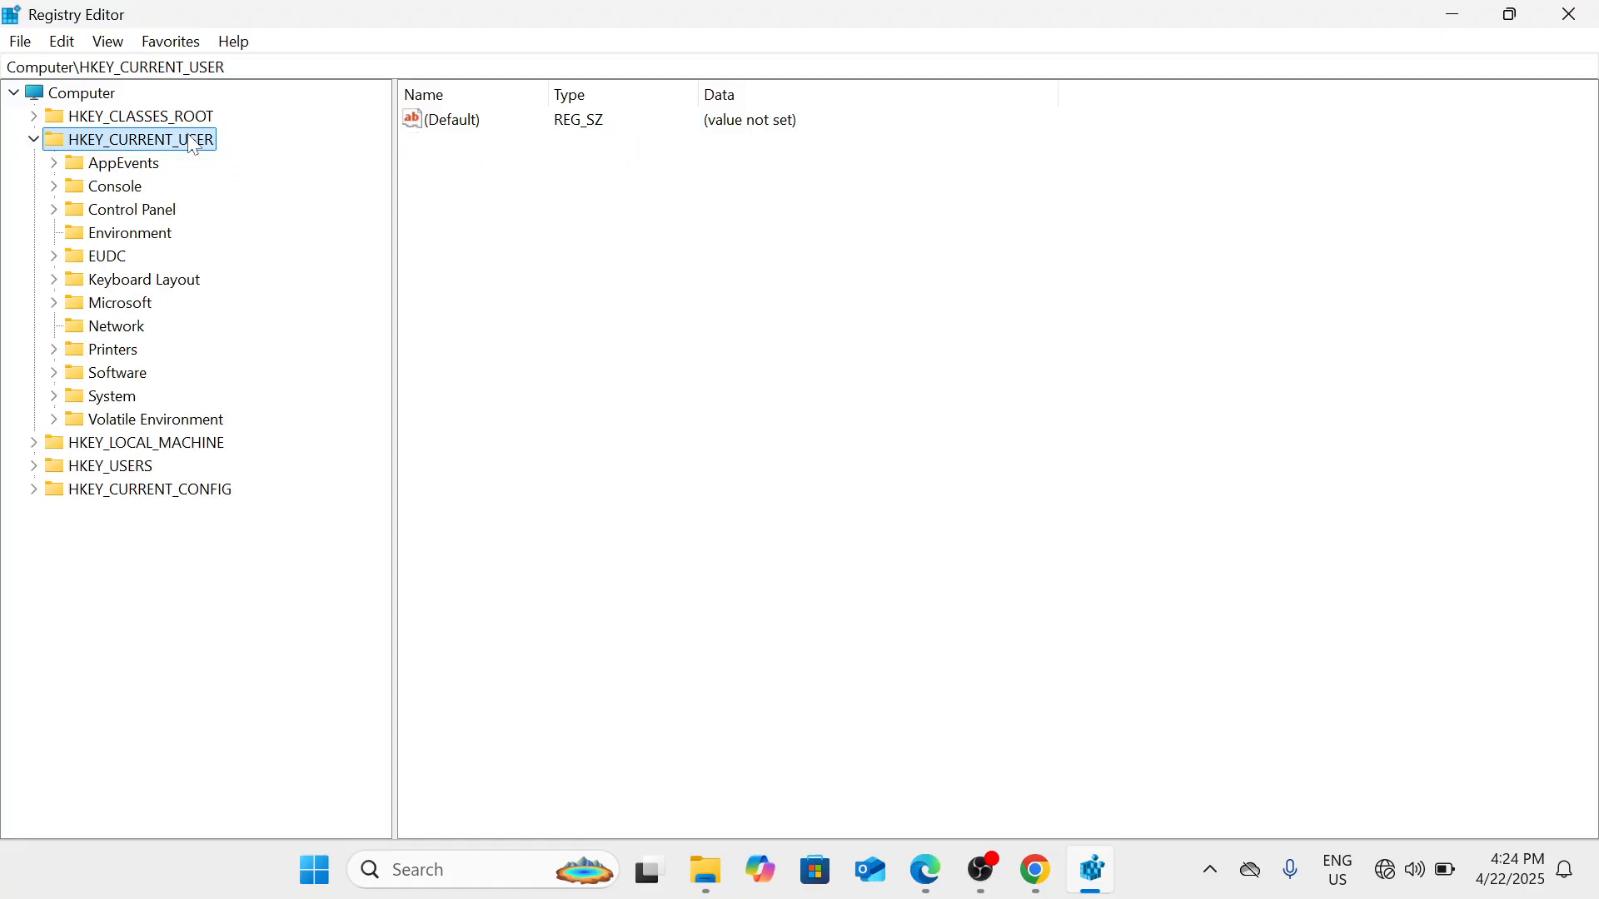
double_click(171, 210)
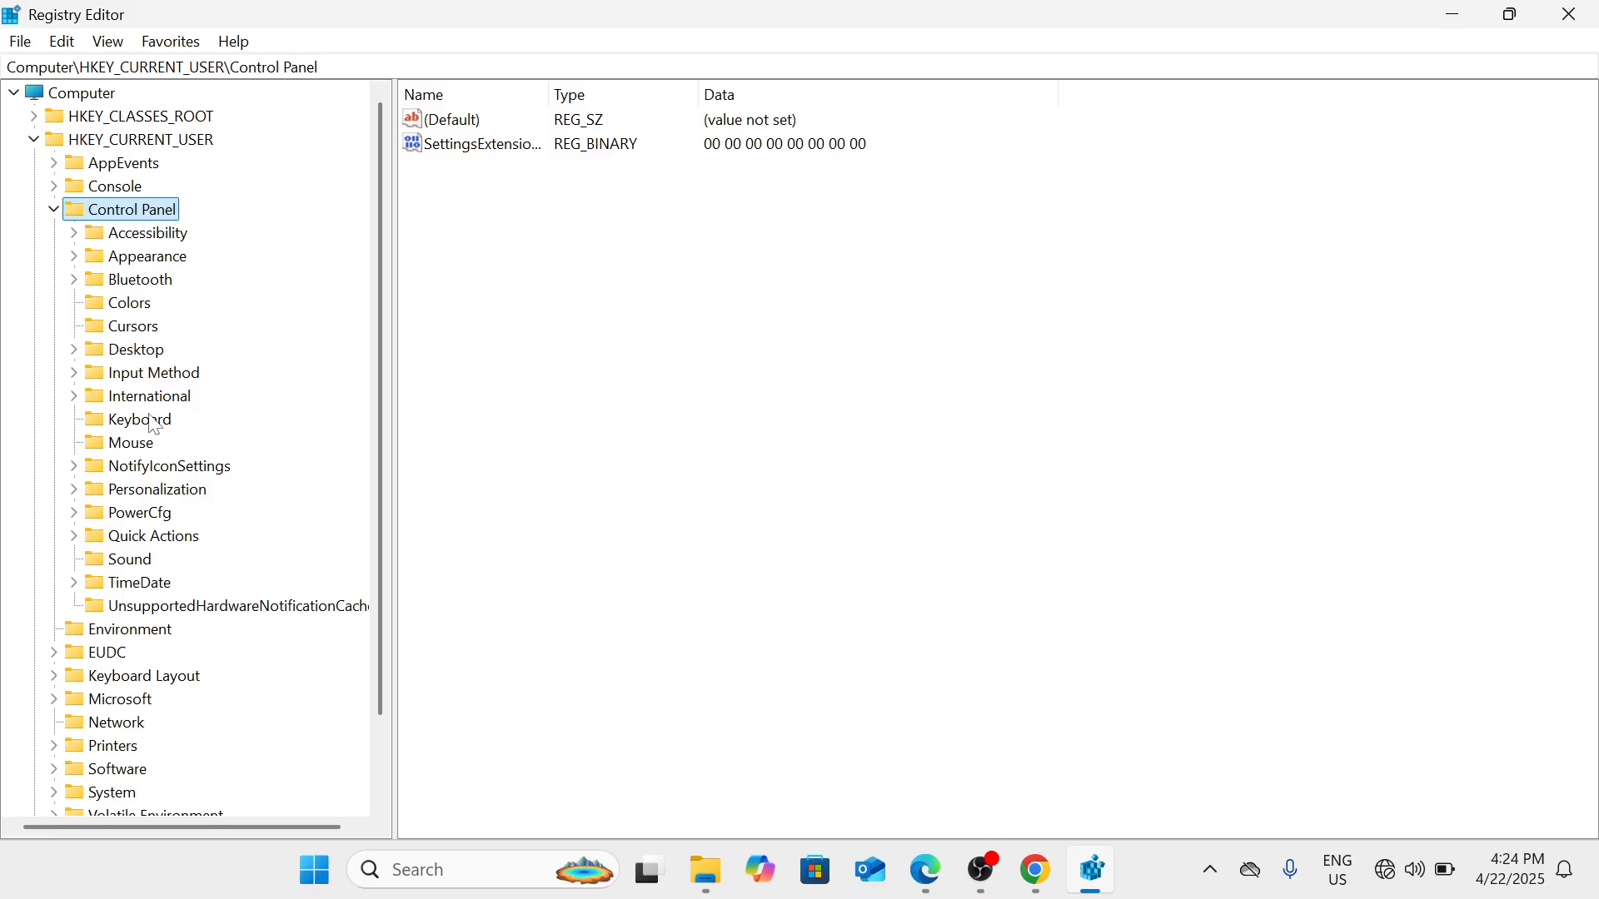
left_click(153, 448)
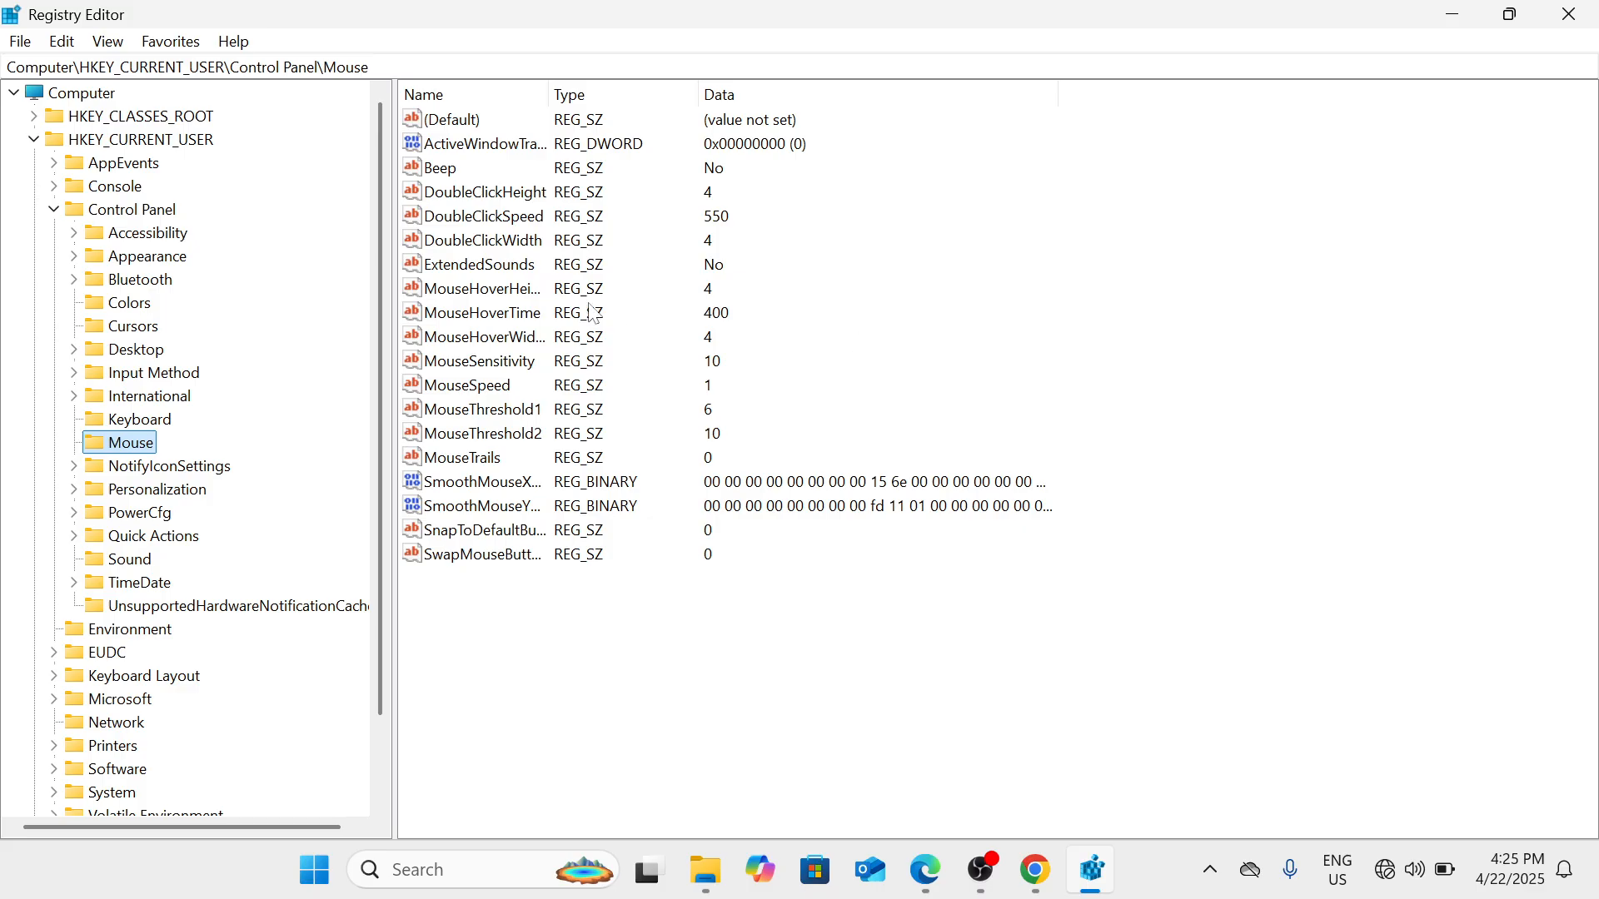
- Try changing the MouseHoverTime value data to 10, and cancel the edit
left_click(537, 322)
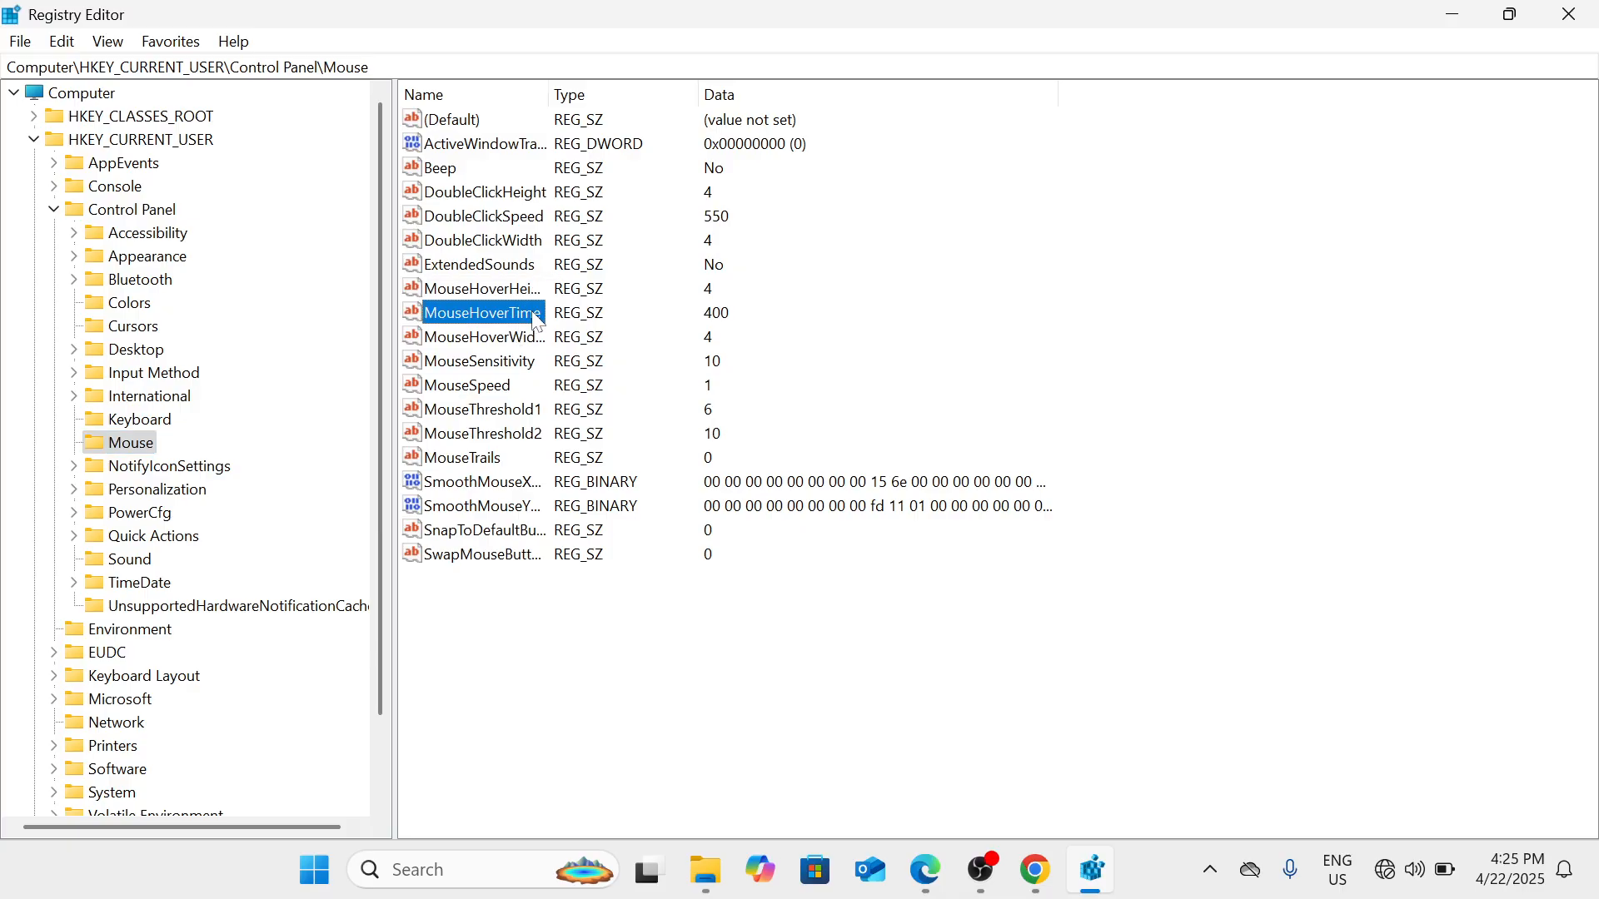
right_click(538, 321)
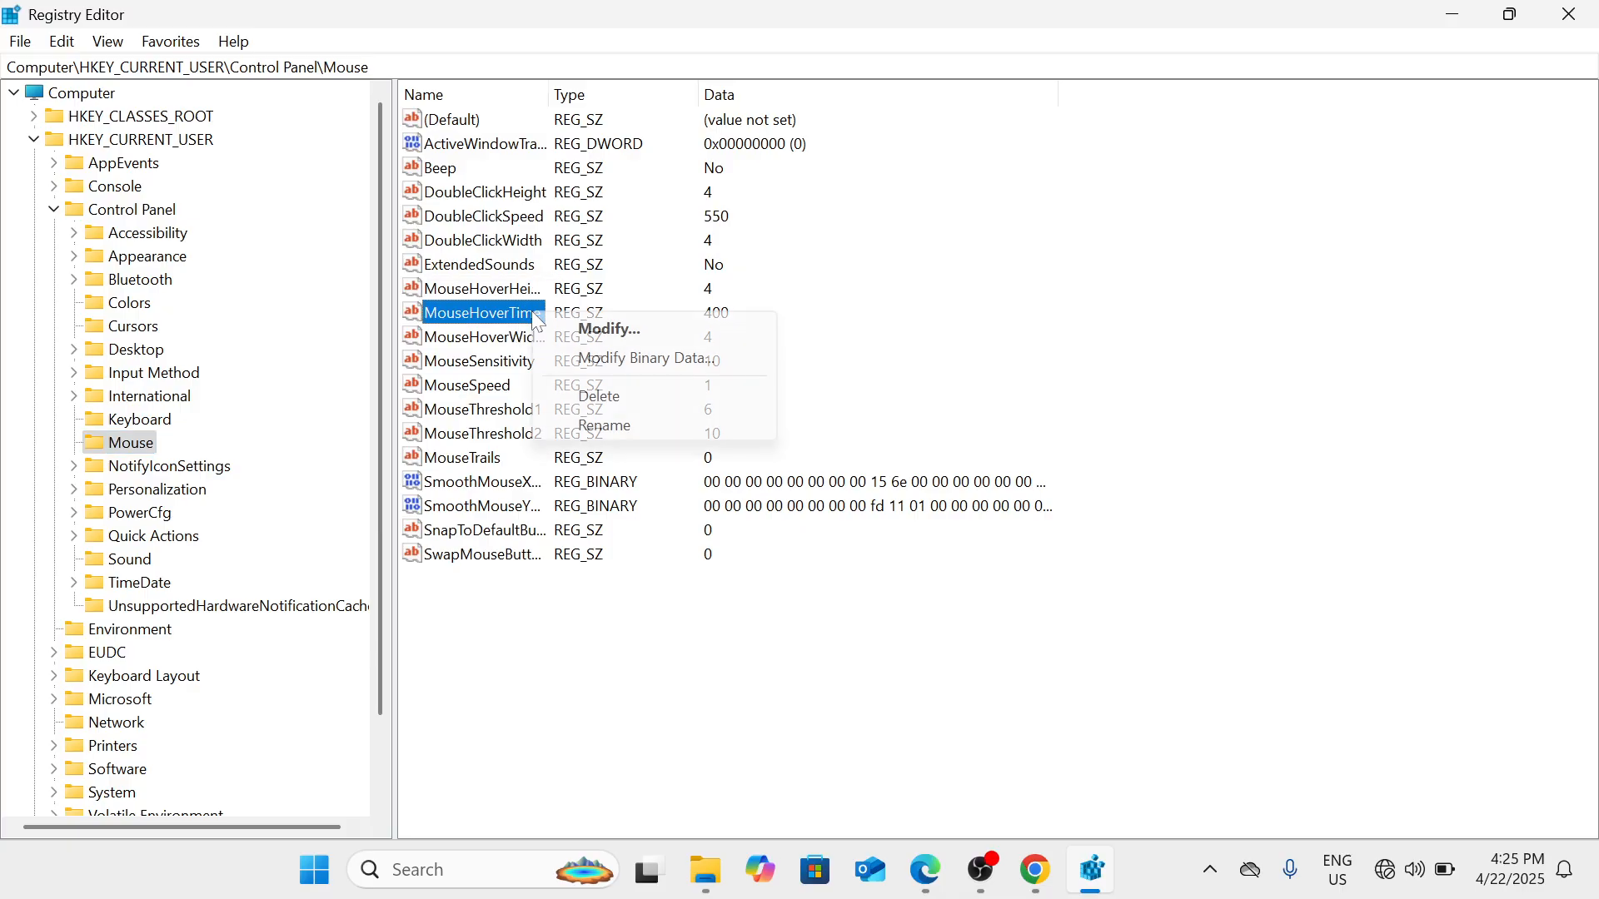
left_click(585, 338)
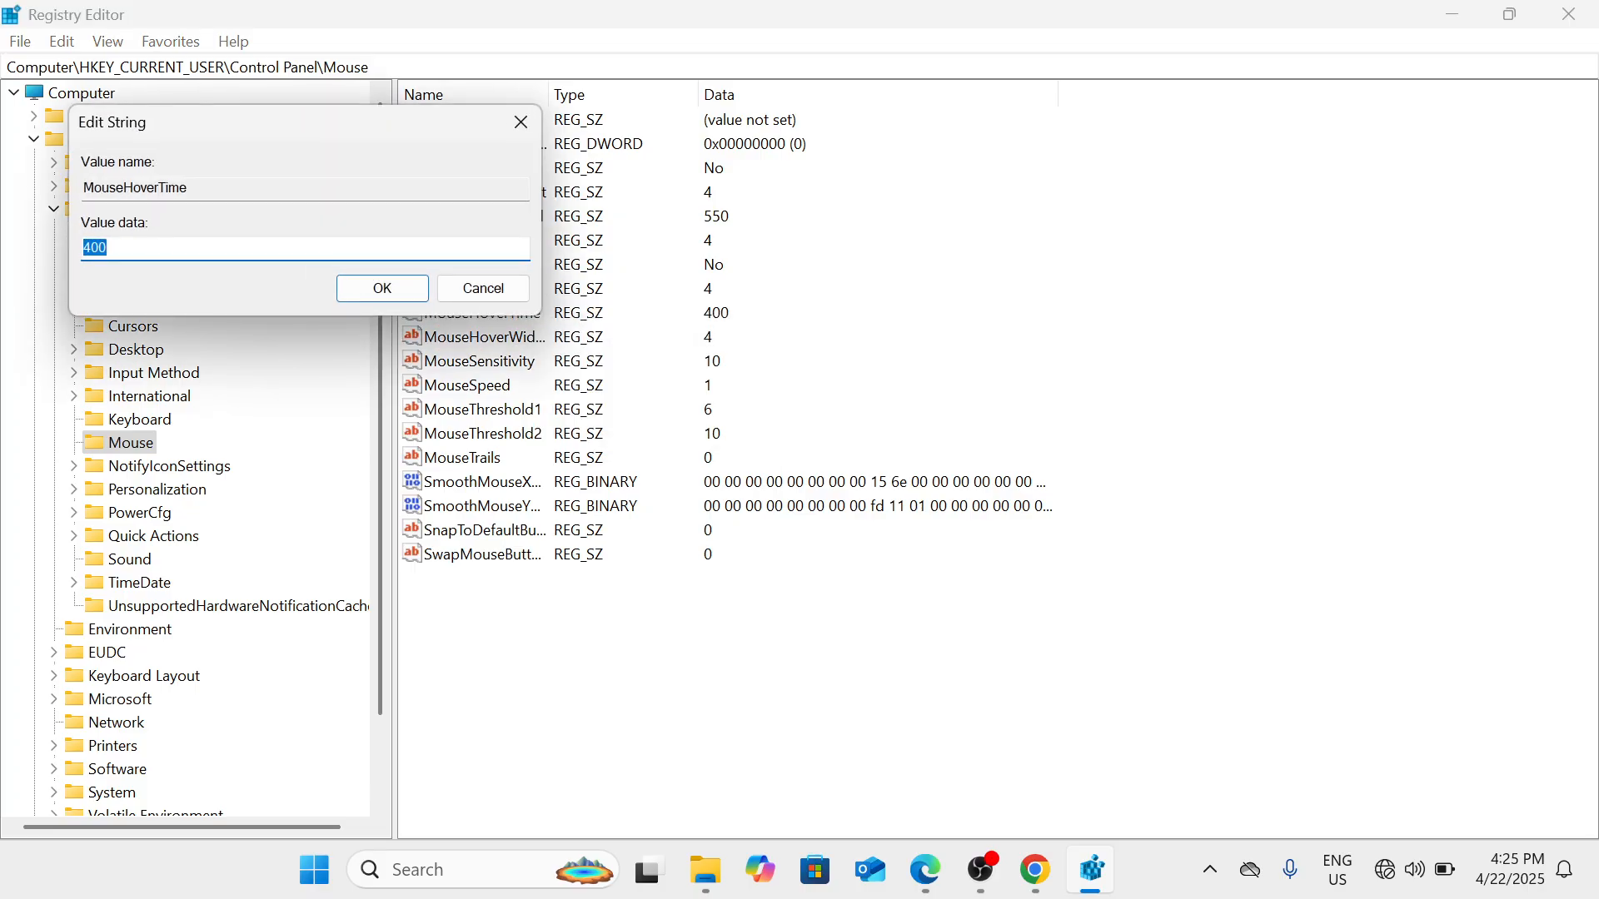
type("10")
left_click(483, 289)
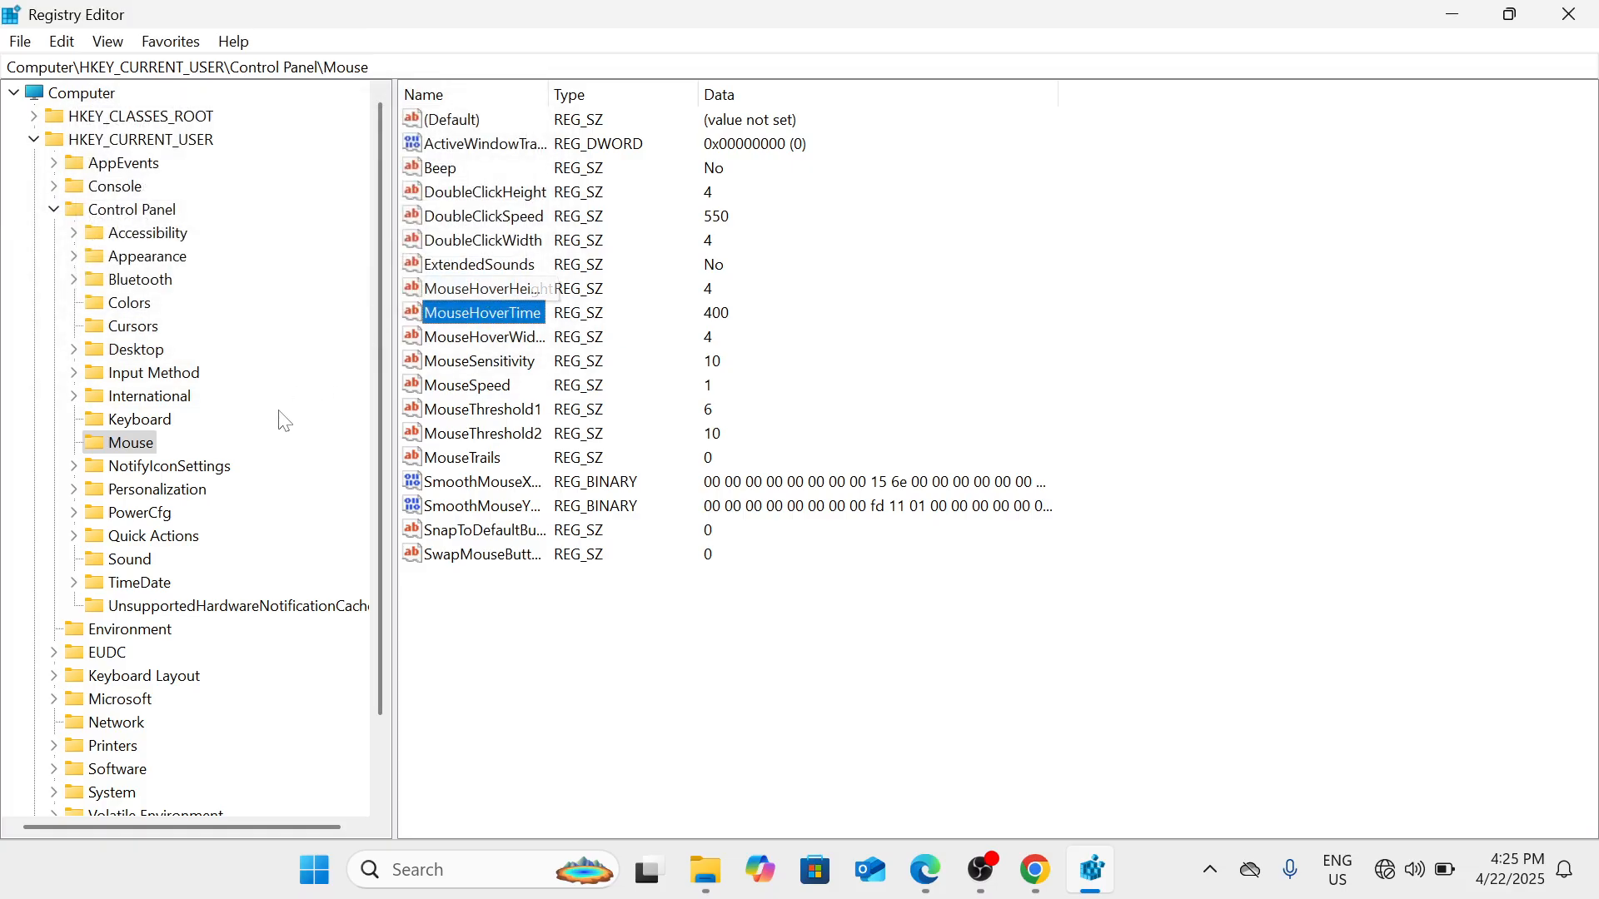
- Try setting the MenuShowDelay value data to 10 in the HKEY_CURRENT_USER\Control Panel\Desktop key, and cancel the edit
double_click(127, 350)
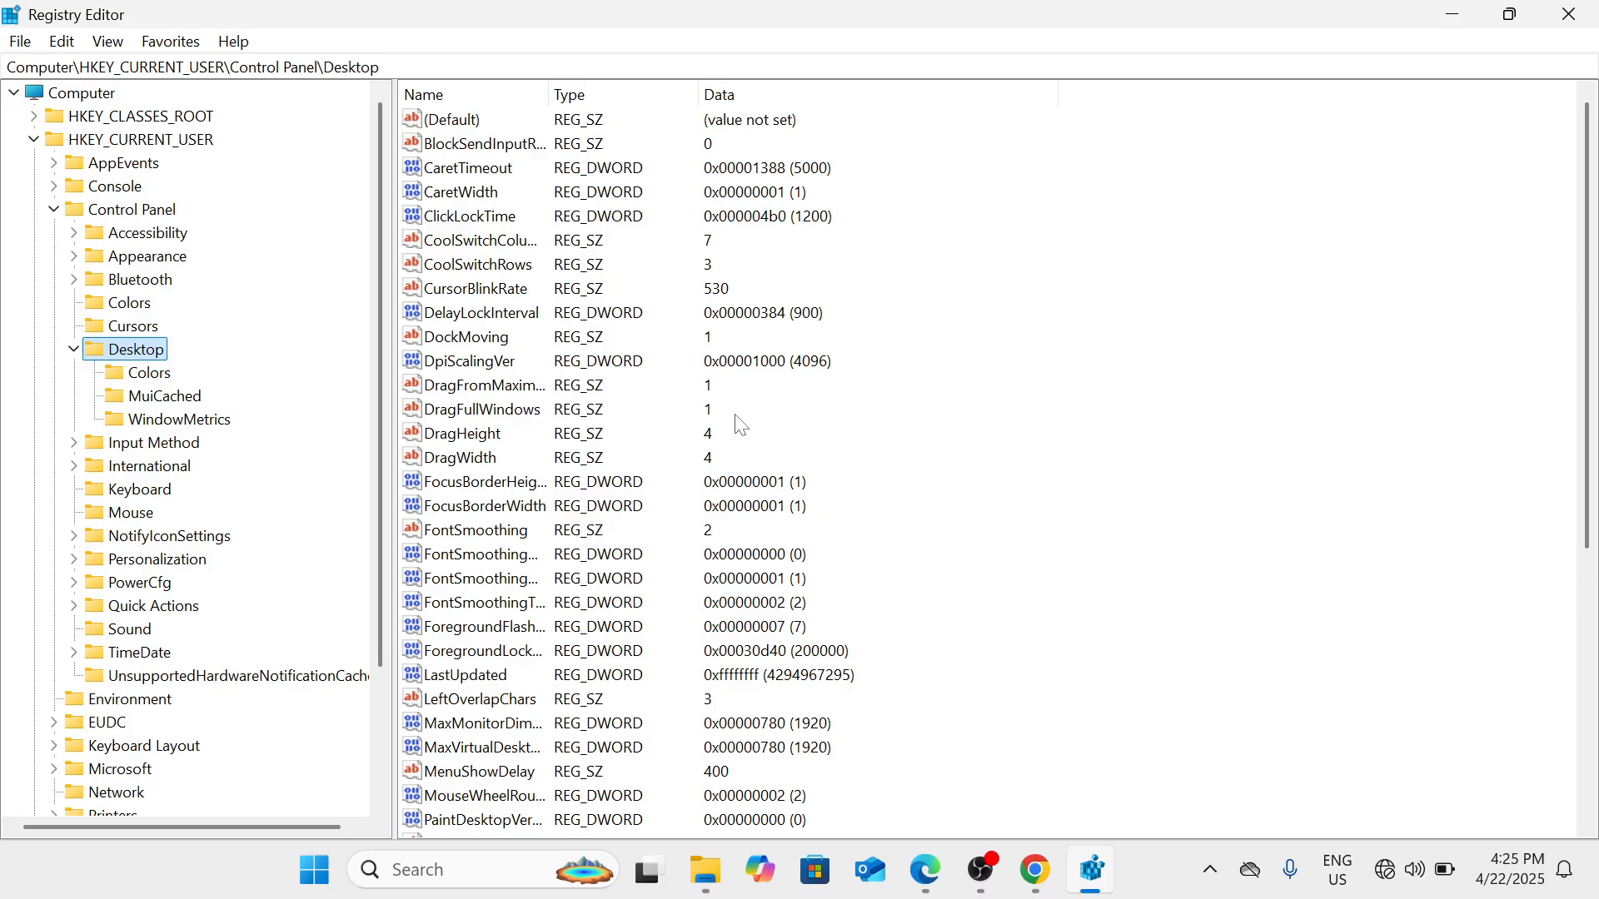
scroll(741, 425, "down", 6)
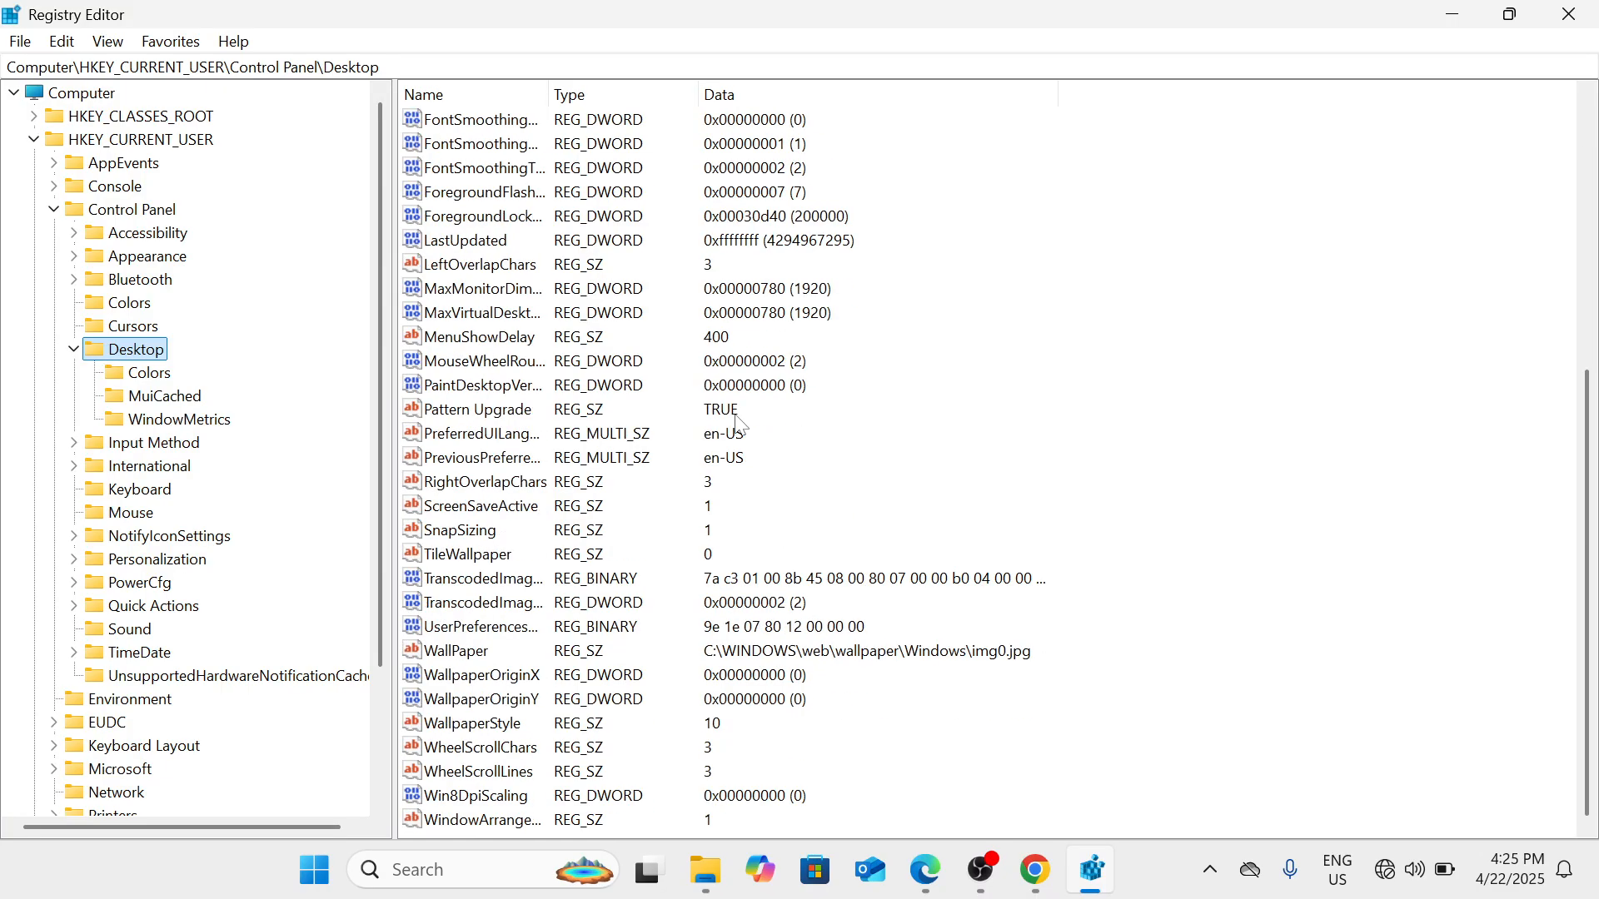
left_click(504, 340)
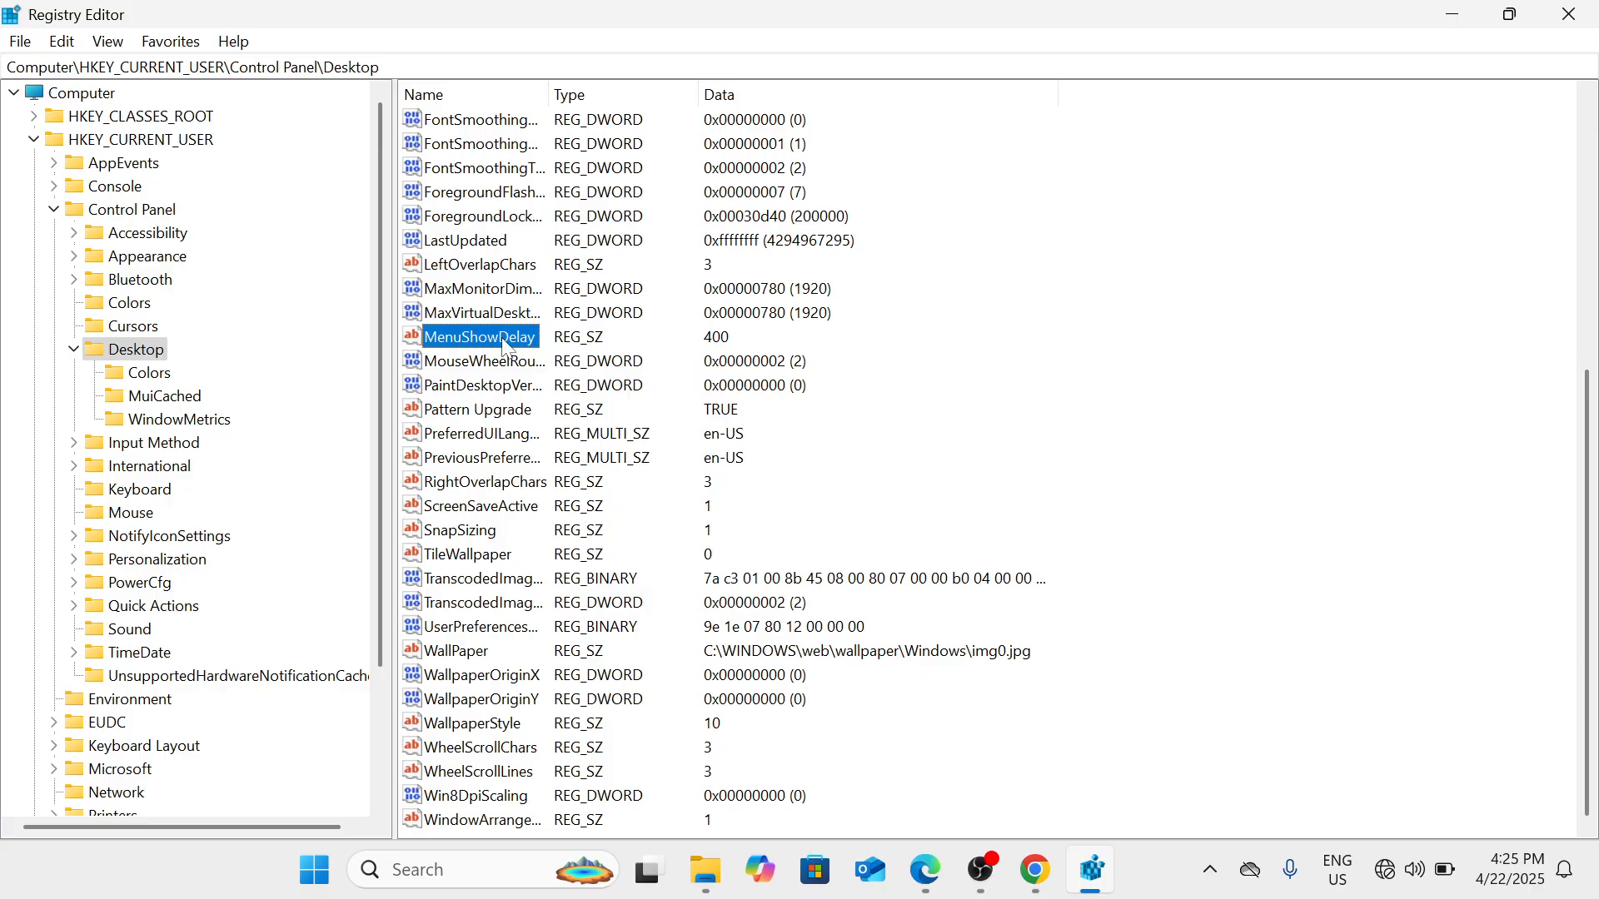
right_click(503, 343)
left_click(560, 353)
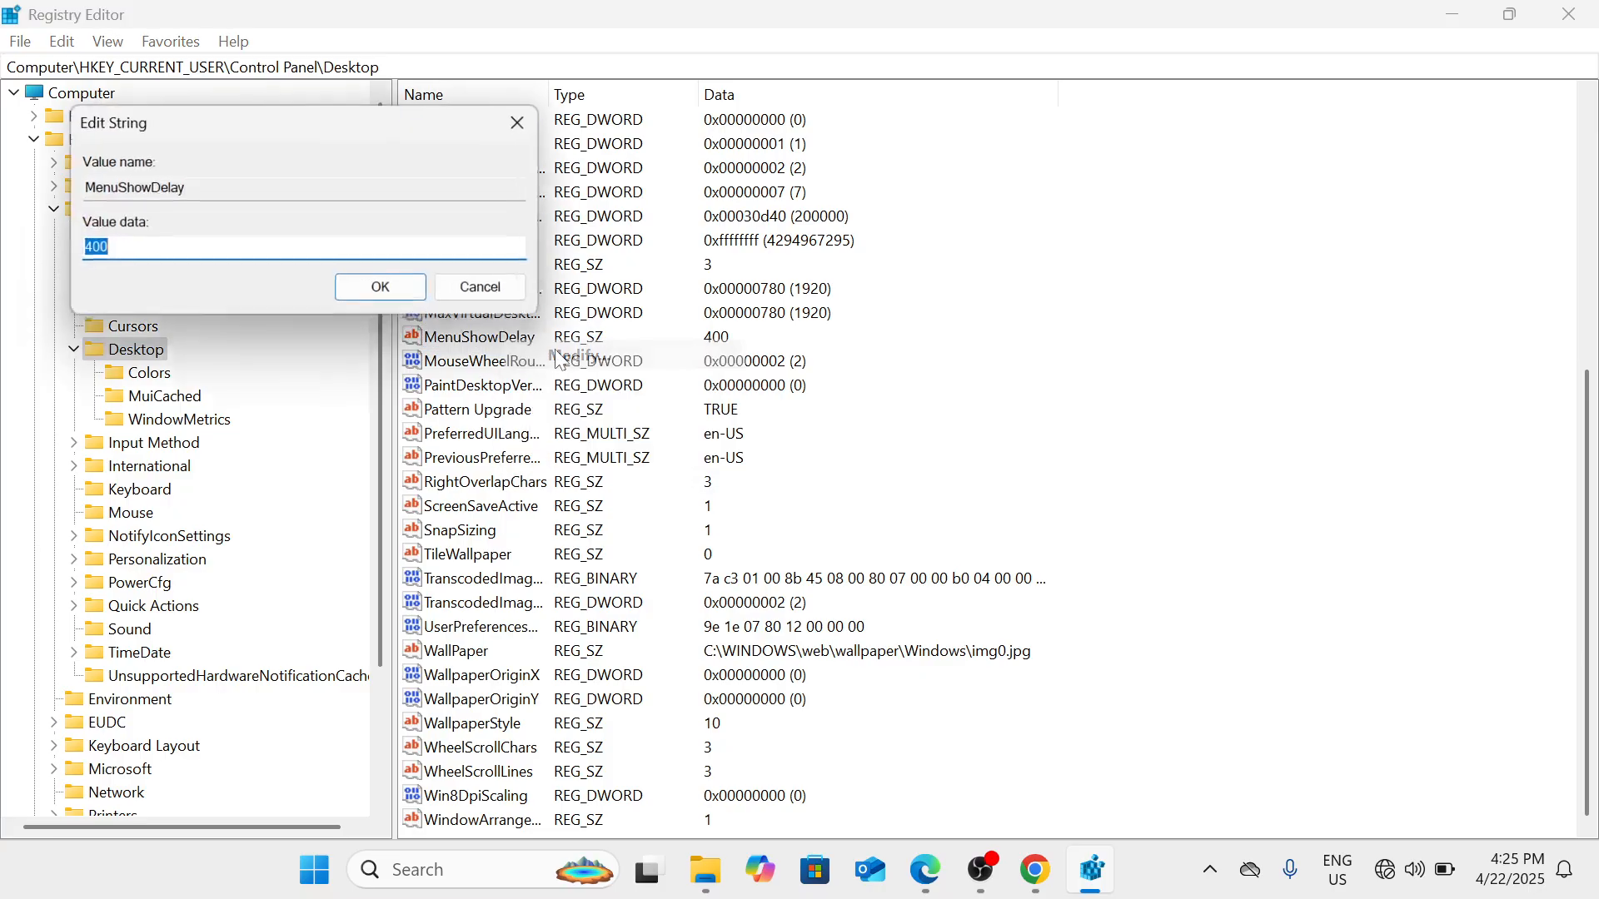
type("10")
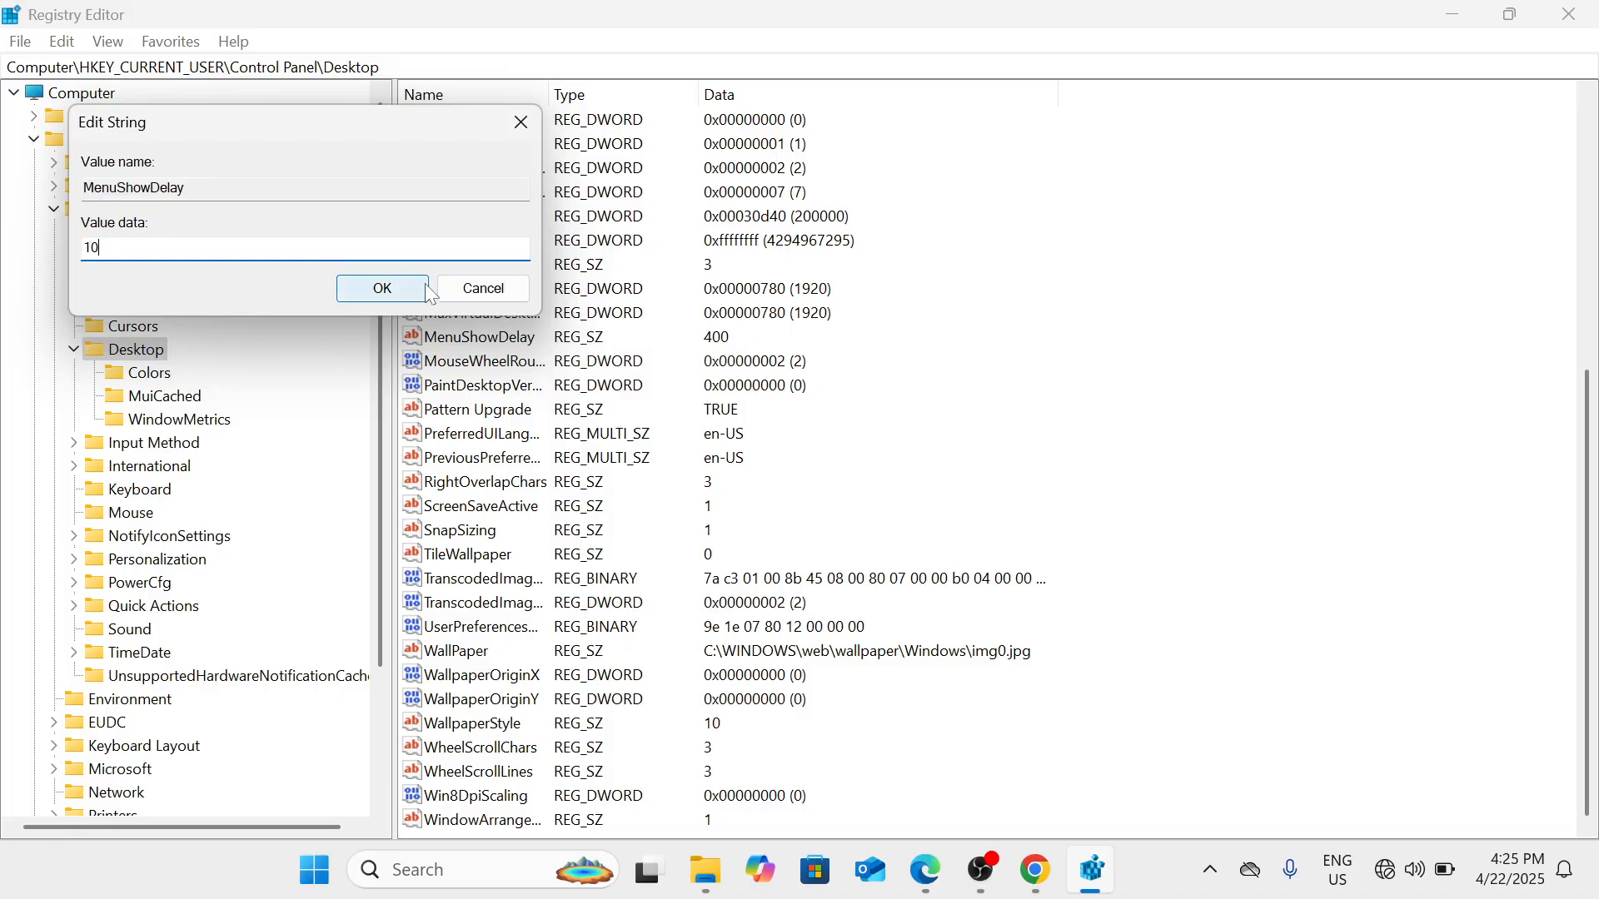
left_click(480, 298)
- Close Registry Editor to return to the desktop
left_click(1570, 14)
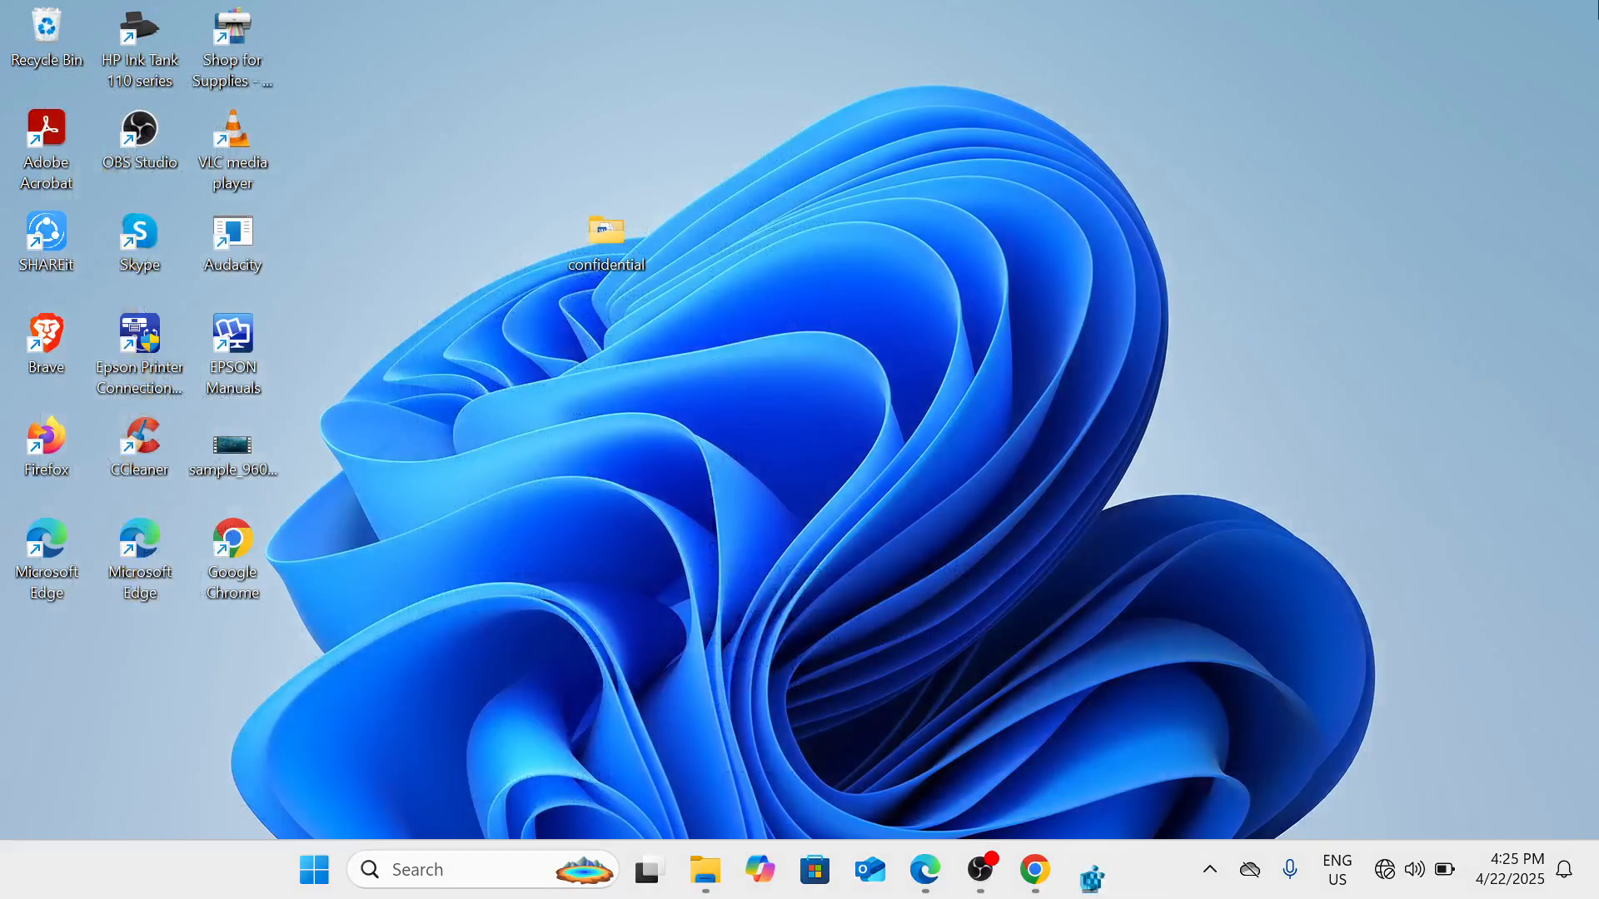
left_click(1037, 871)
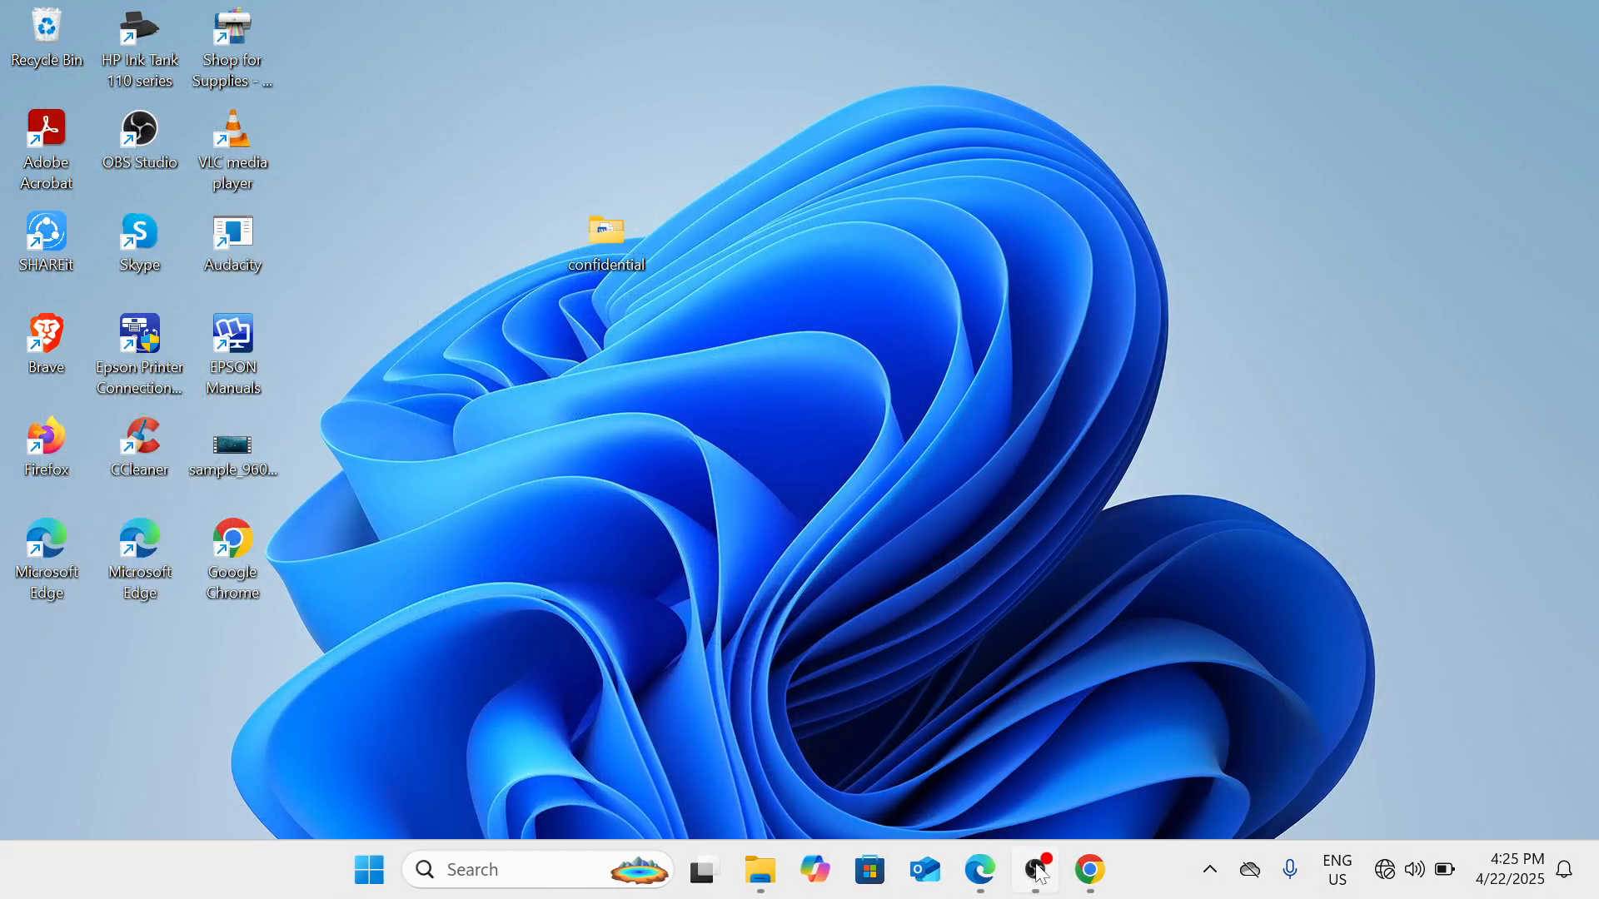